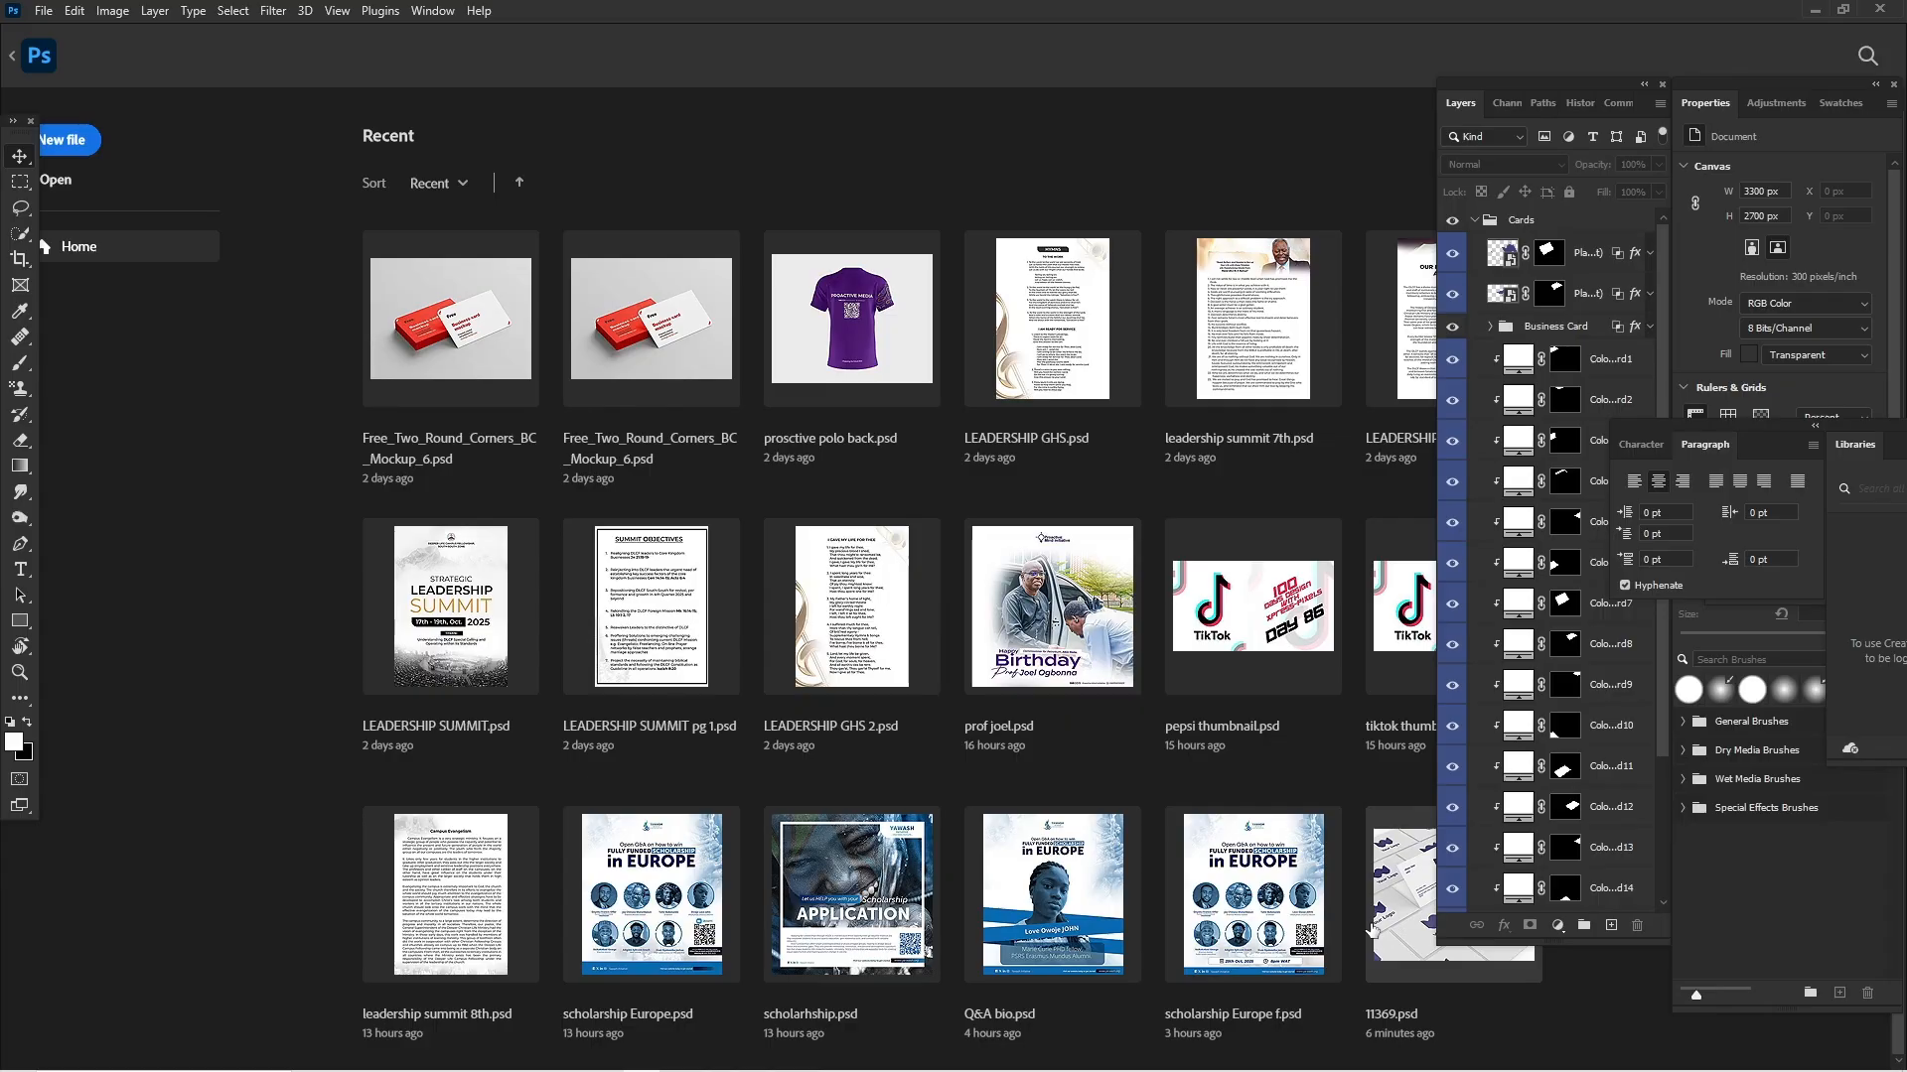
Open the recent business card mockup file 11369.psd
left_click(1374, 931)
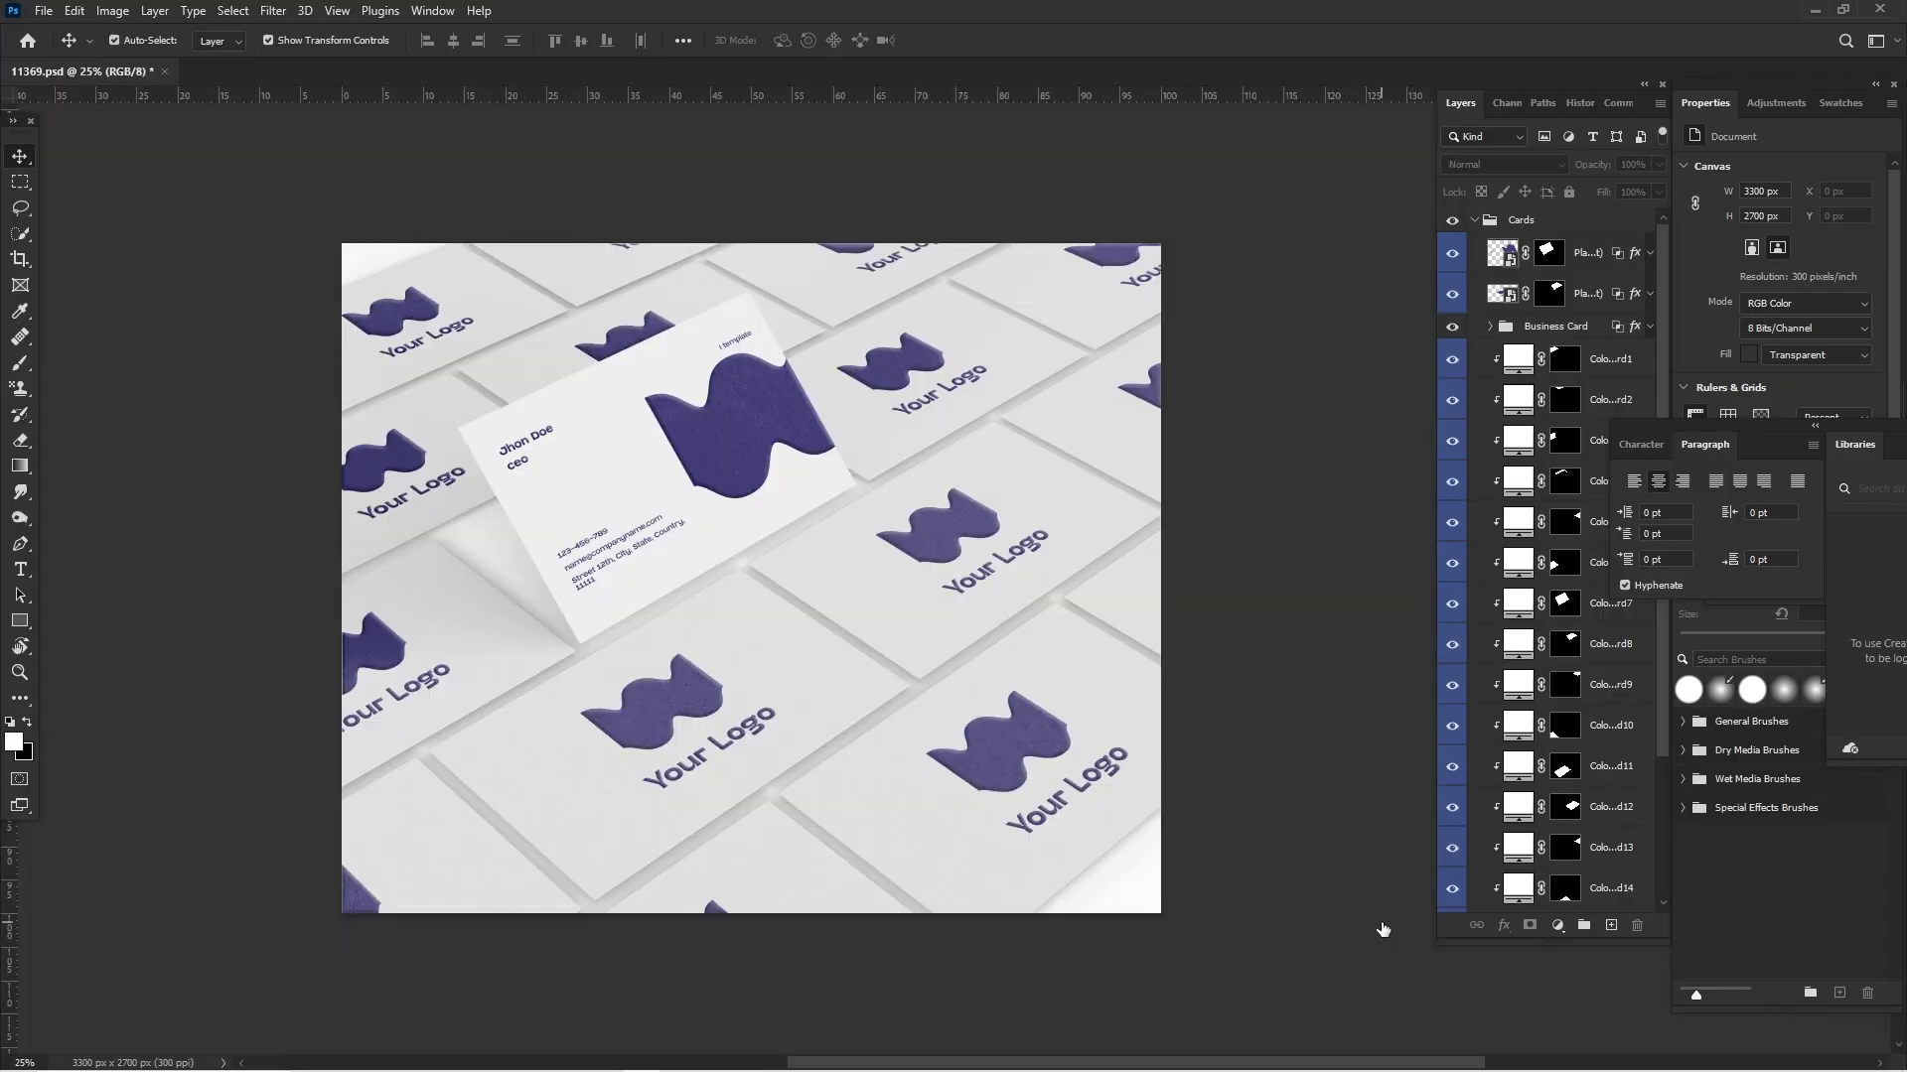
right_click(874, 786)
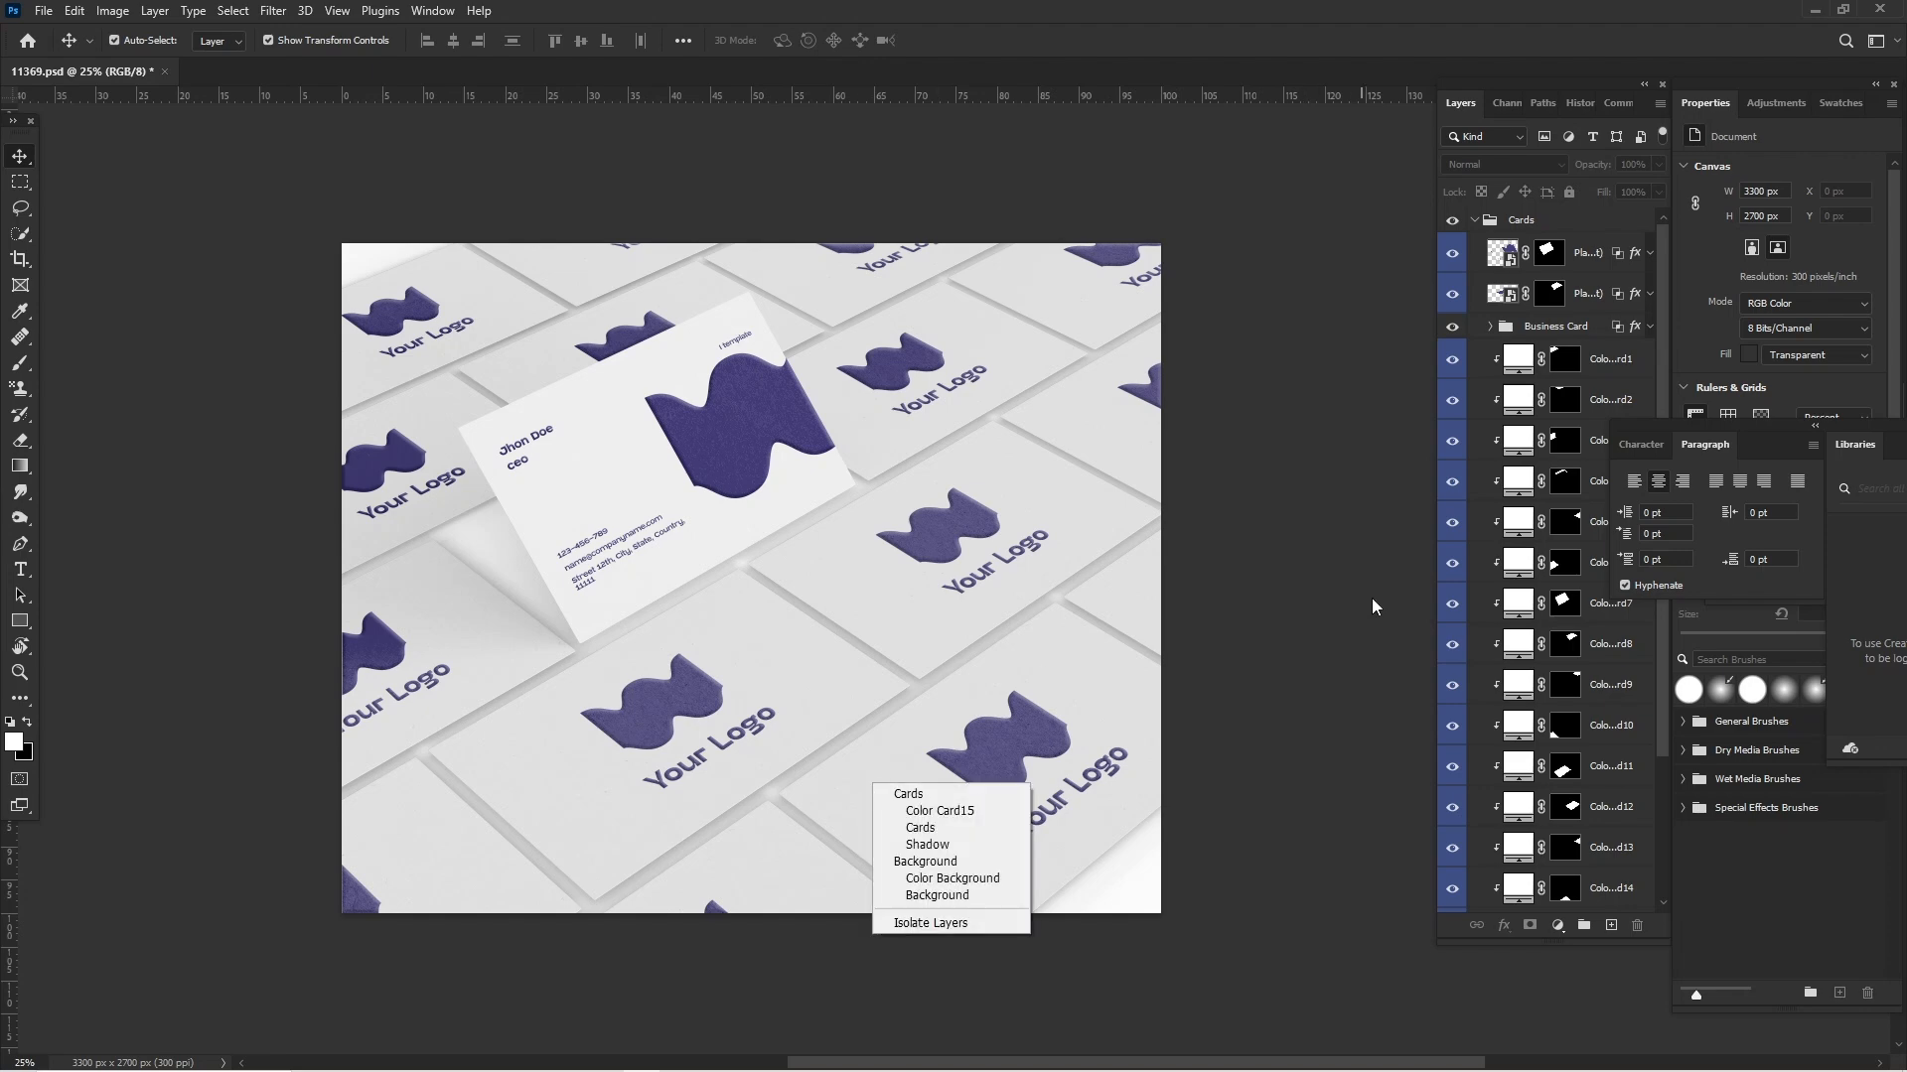
left_click(1345, 607)
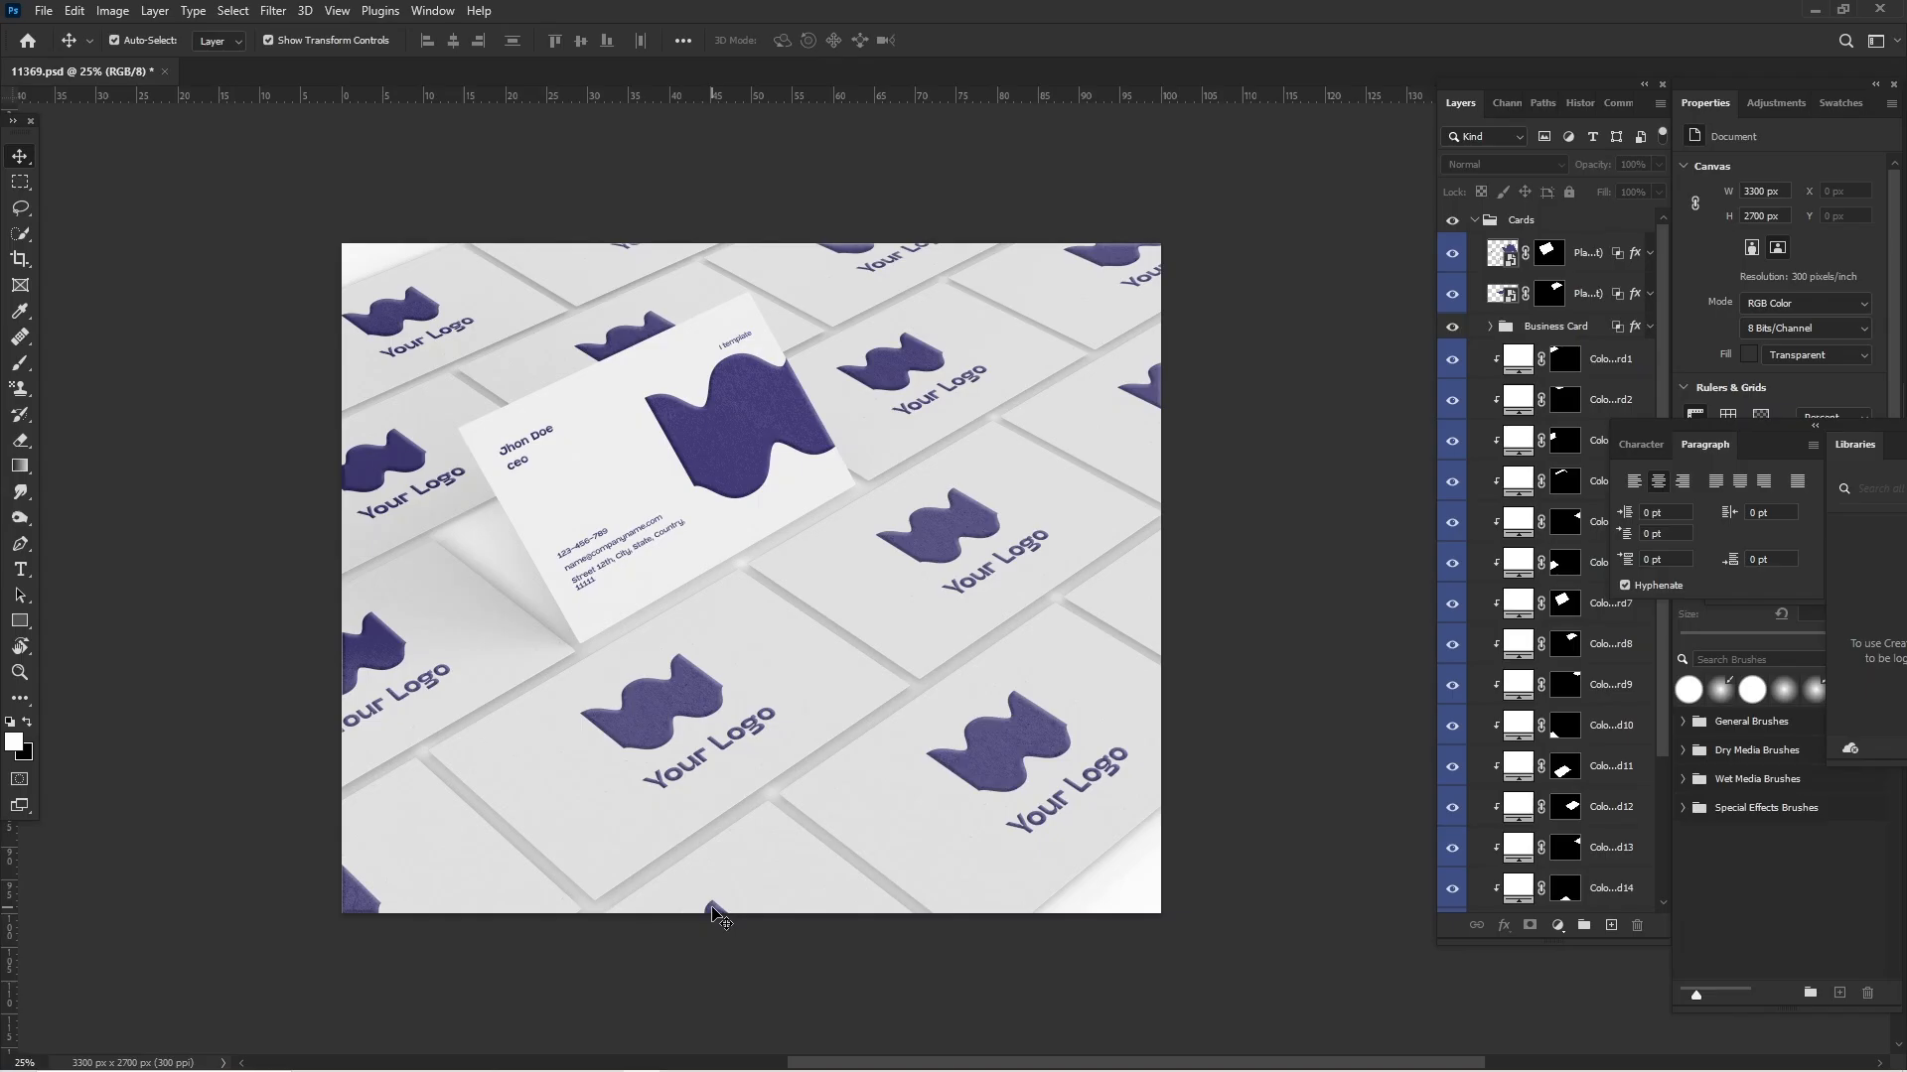
Examine the Cards group and the smart object layers that hold the upright front card and the flat card designs
left_click(710, 715)
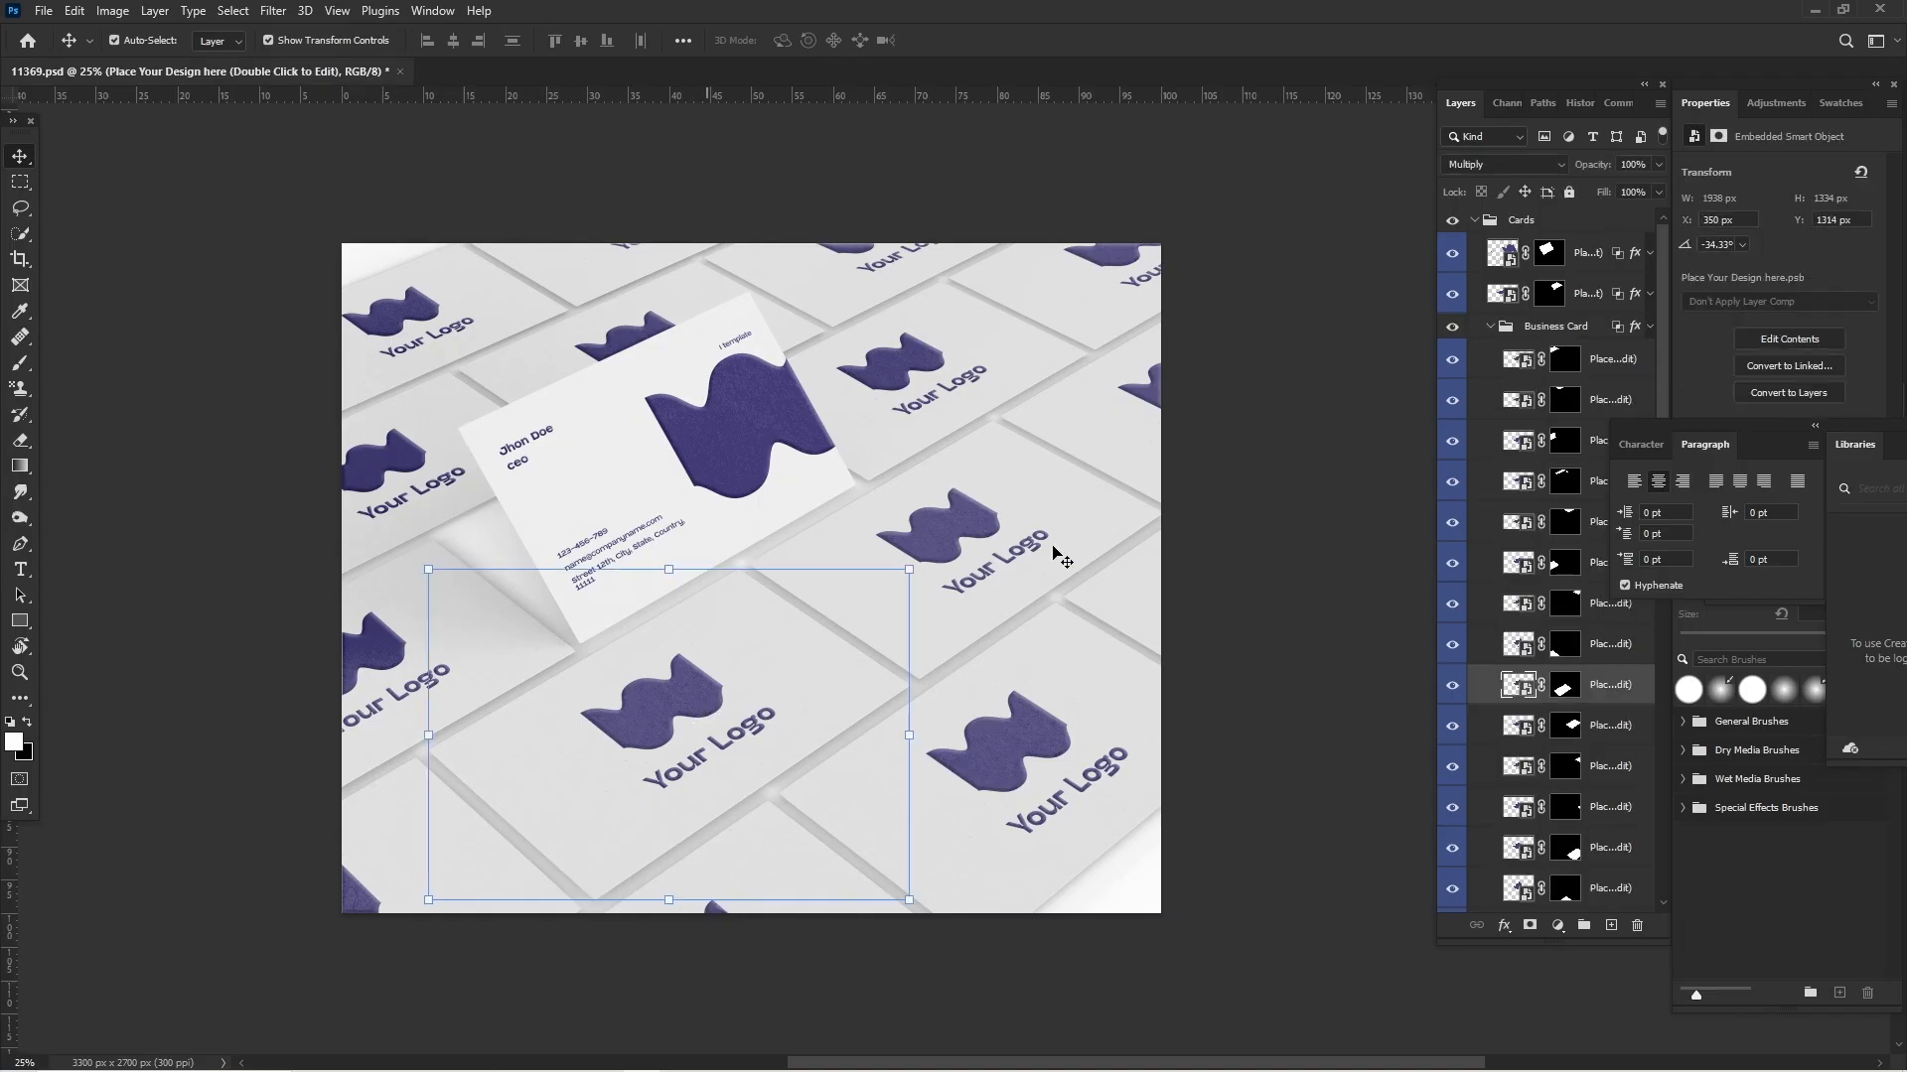
left_click(1271, 558)
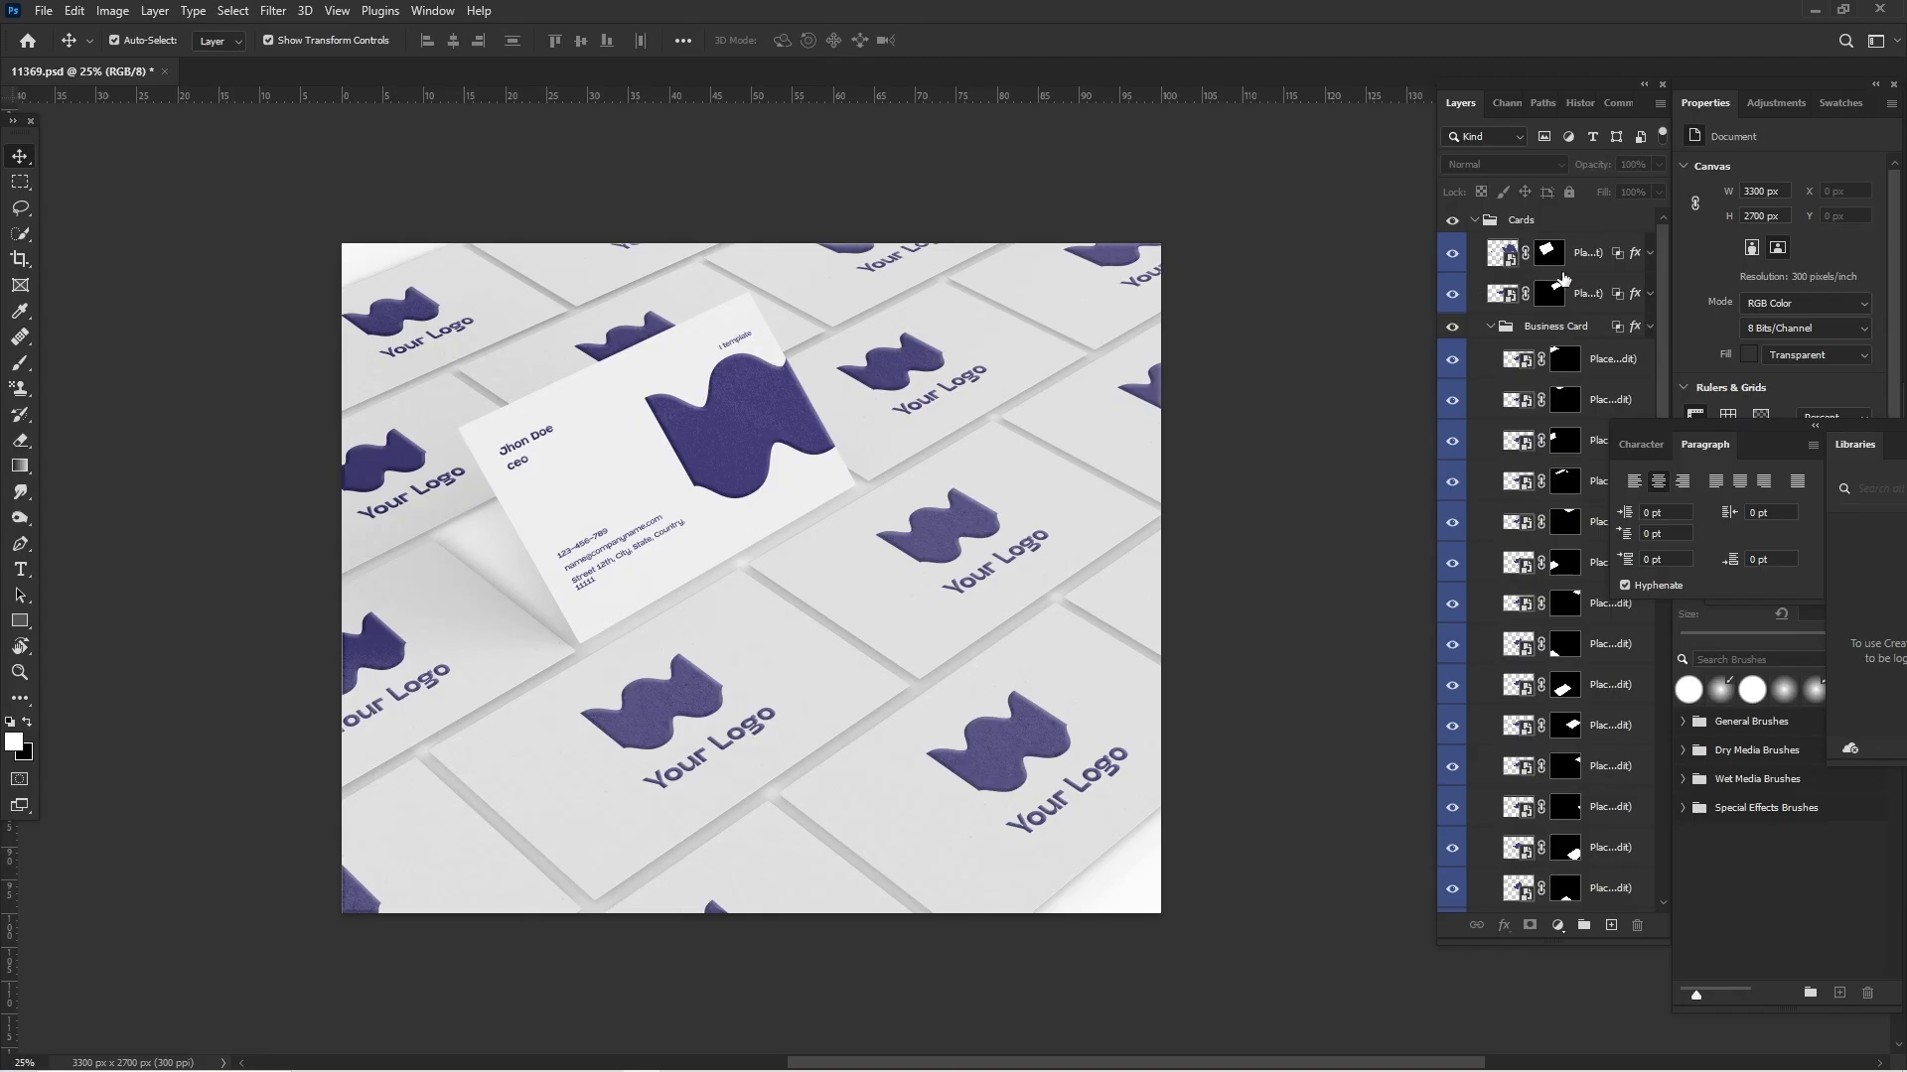
left_click(1474, 220)
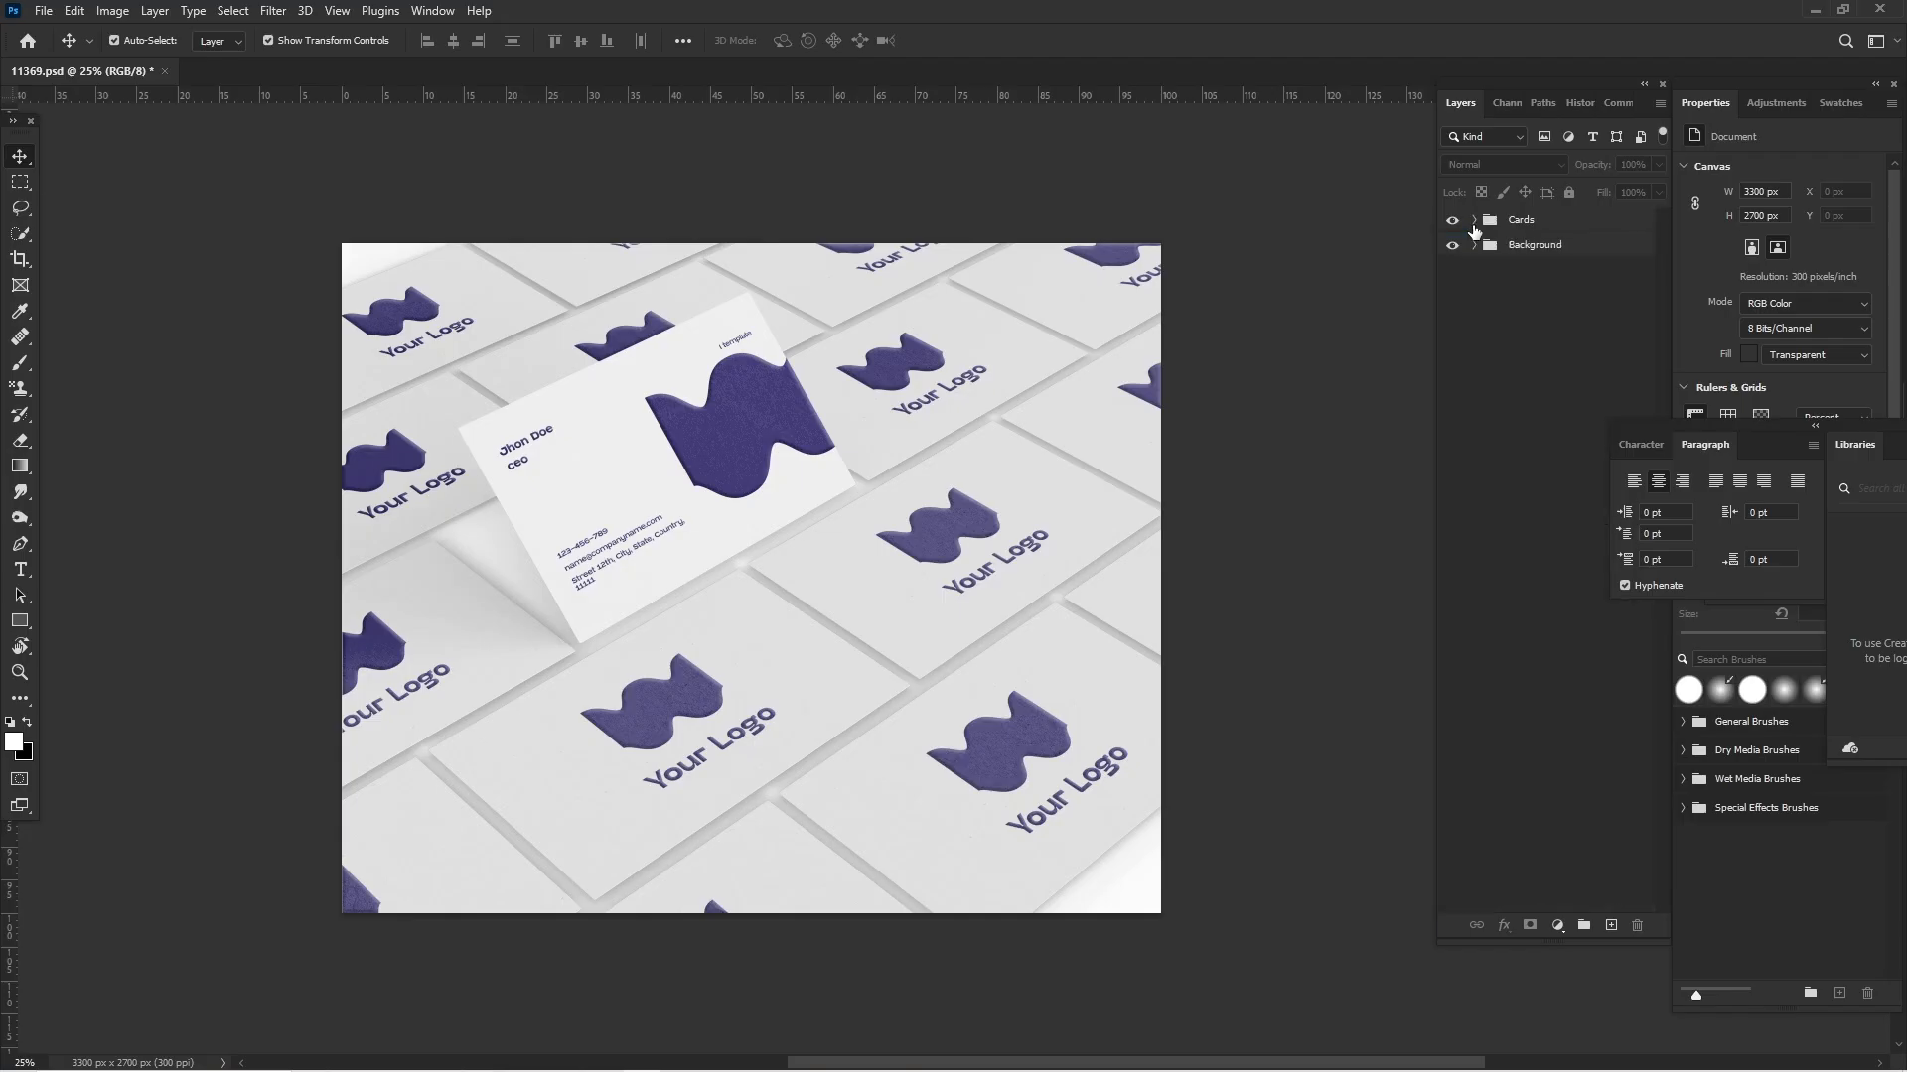
left_click(1475, 222)
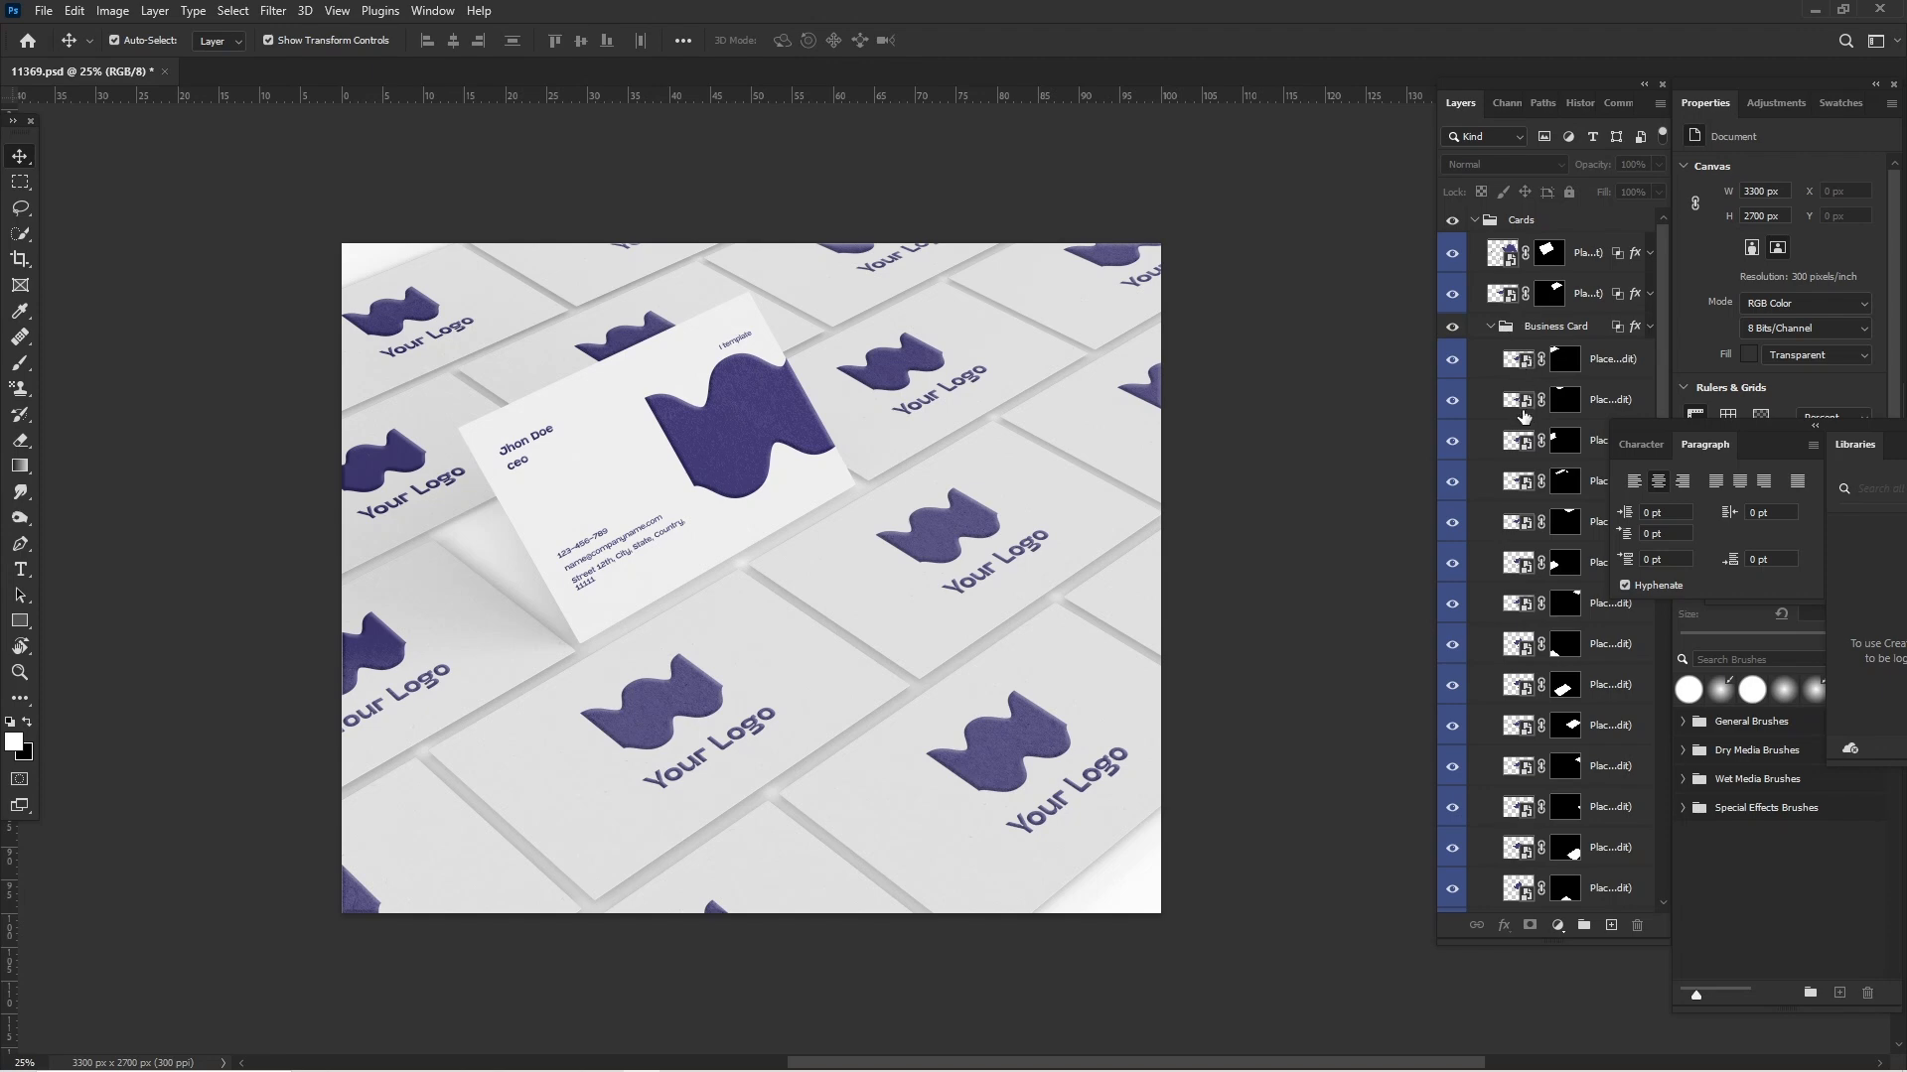
left_click(1504, 256)
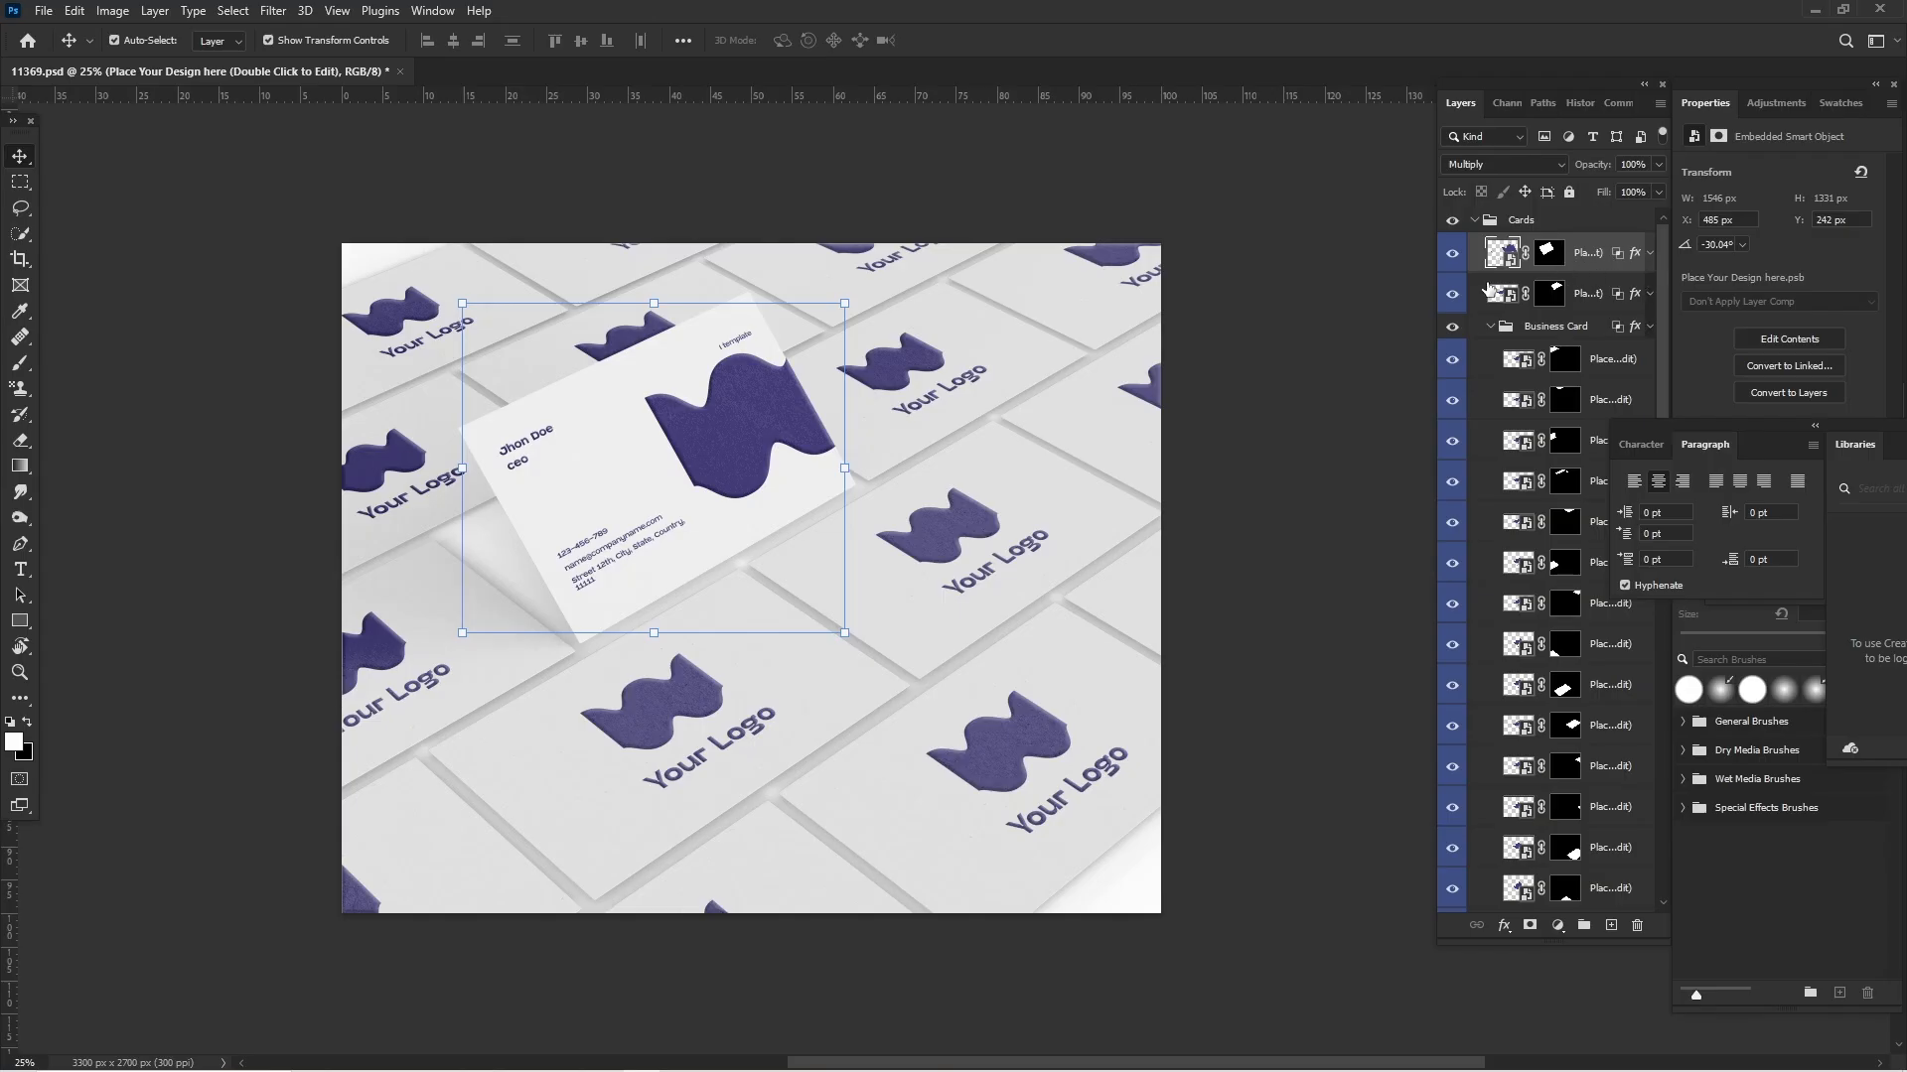
Open the contents of the second smart object in the Cards group and hide its placeholder logo layer
left_click(1587, 294)
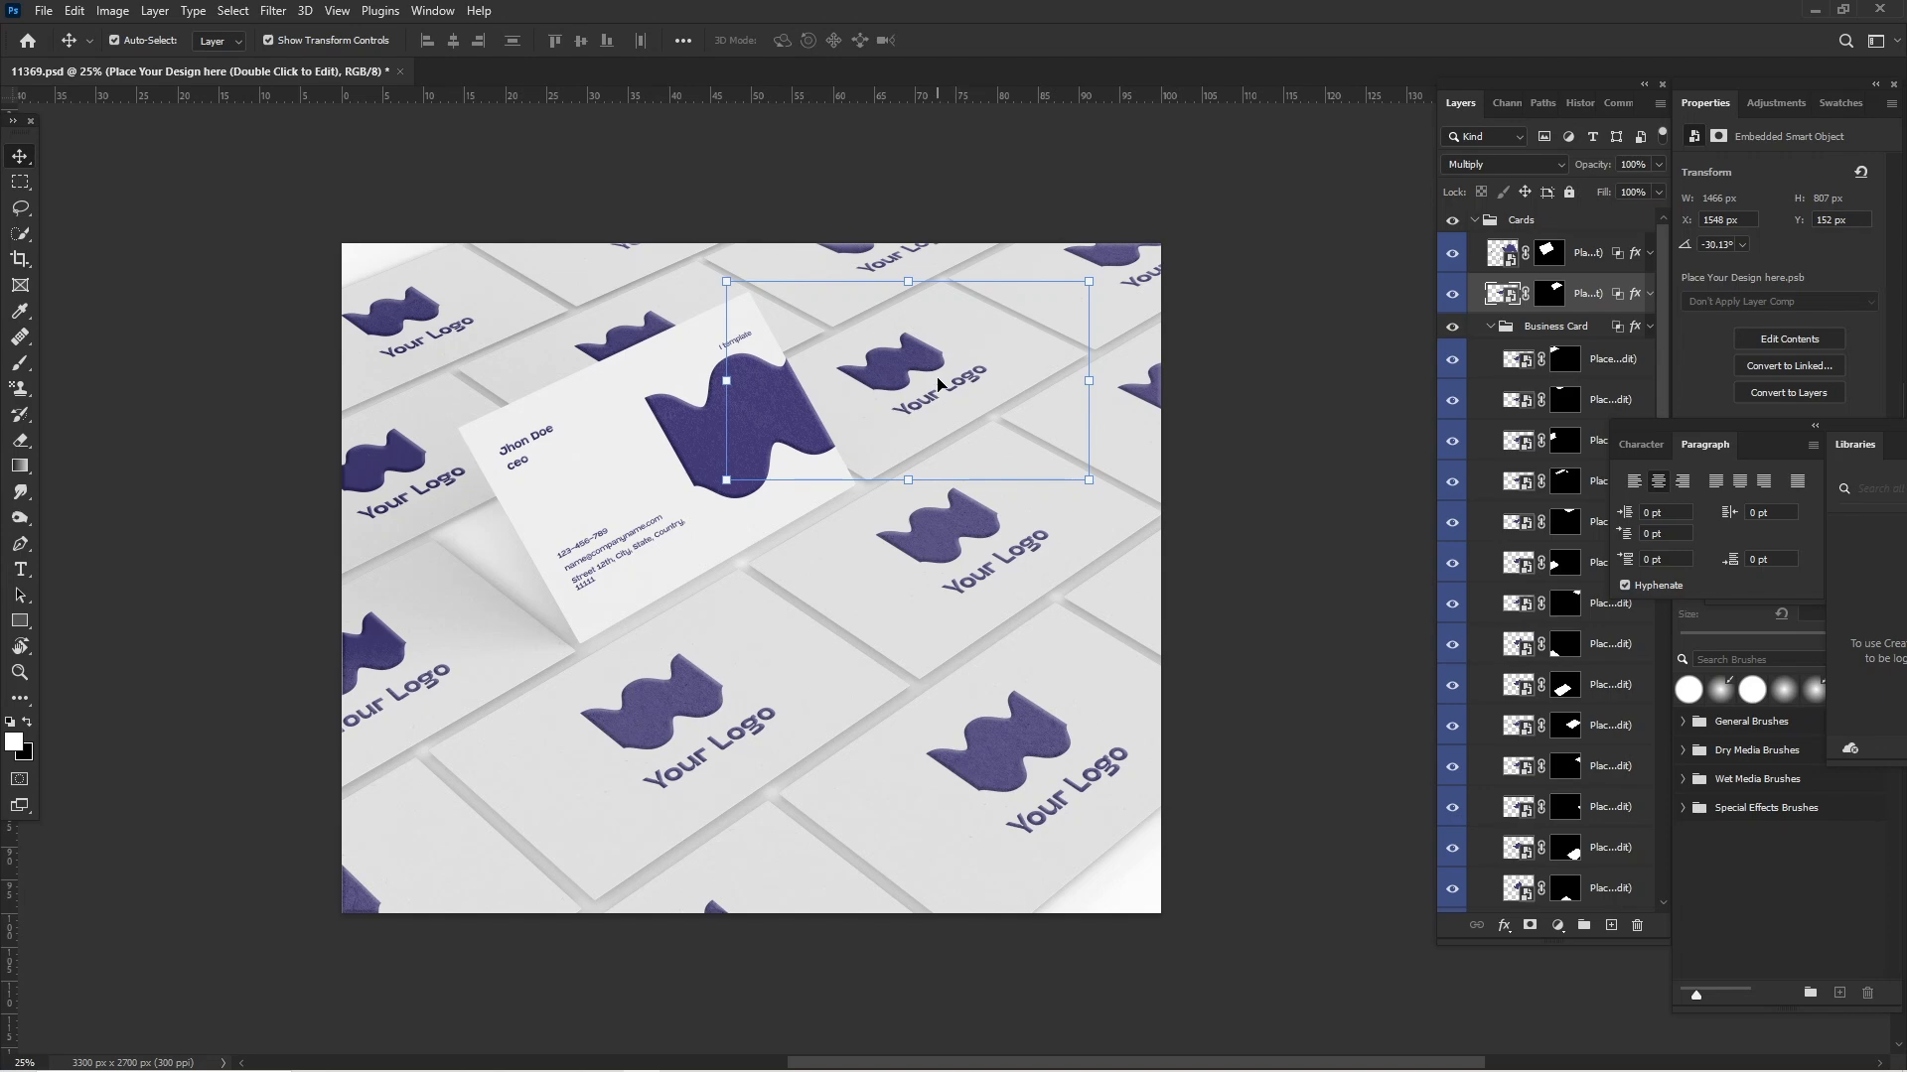
double_click(1508, 294)
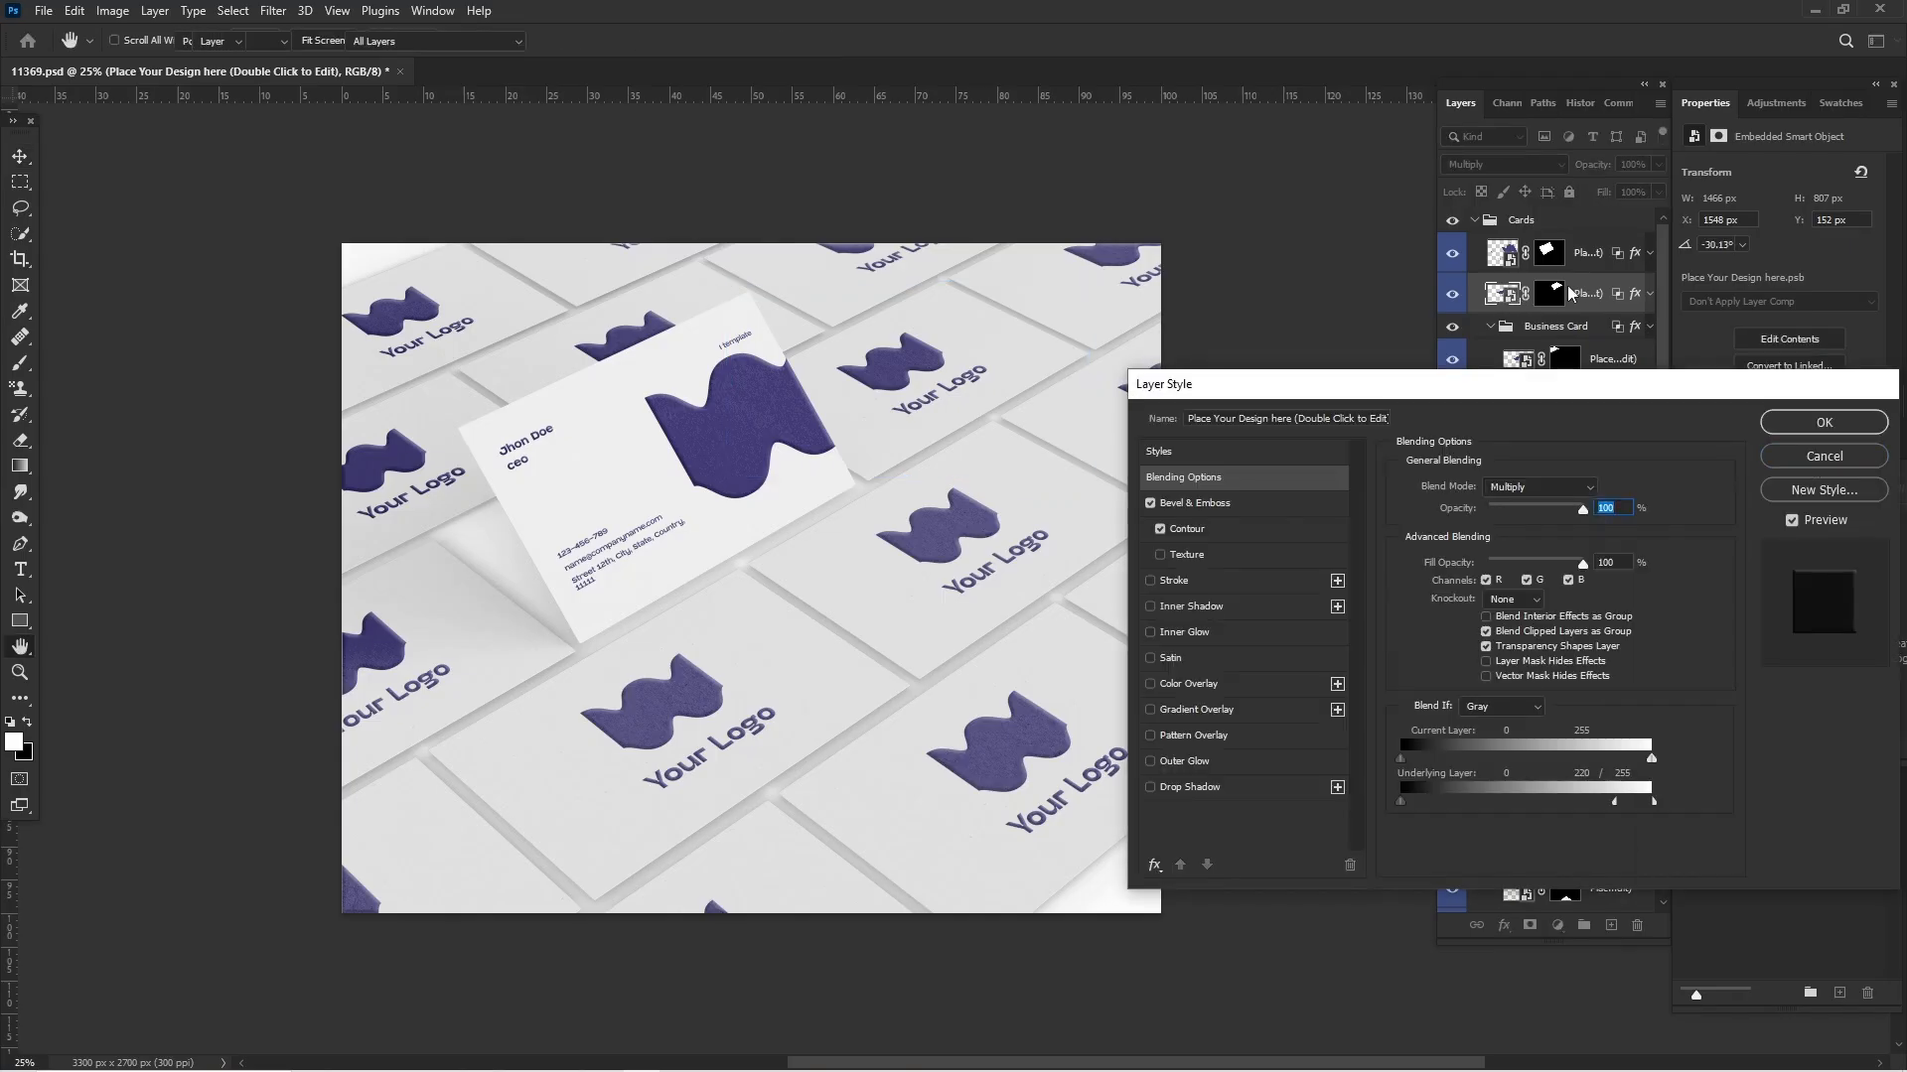
left_click(1783, 423)
double_click(1509, 295)
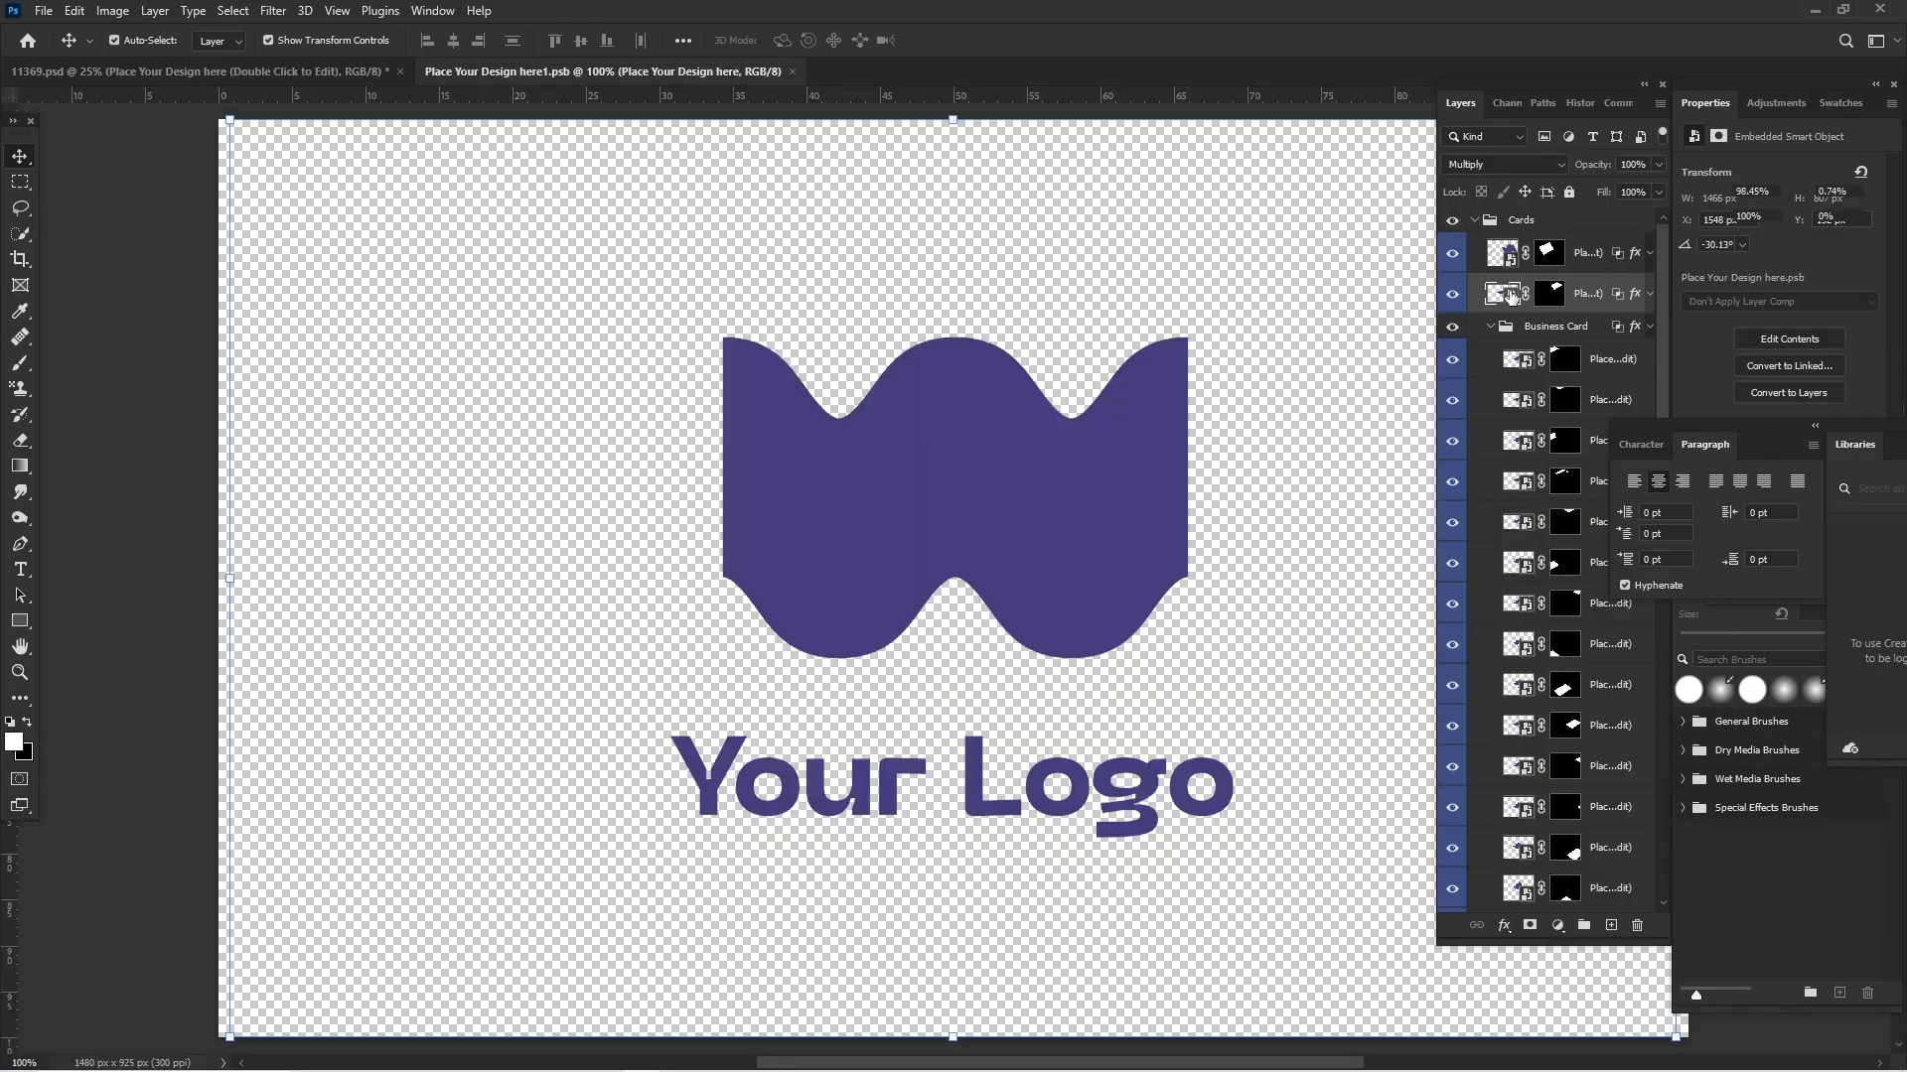
key("ctrl+minus")
key("ctrl+minus")
scroll(907, 352, "right", 5)
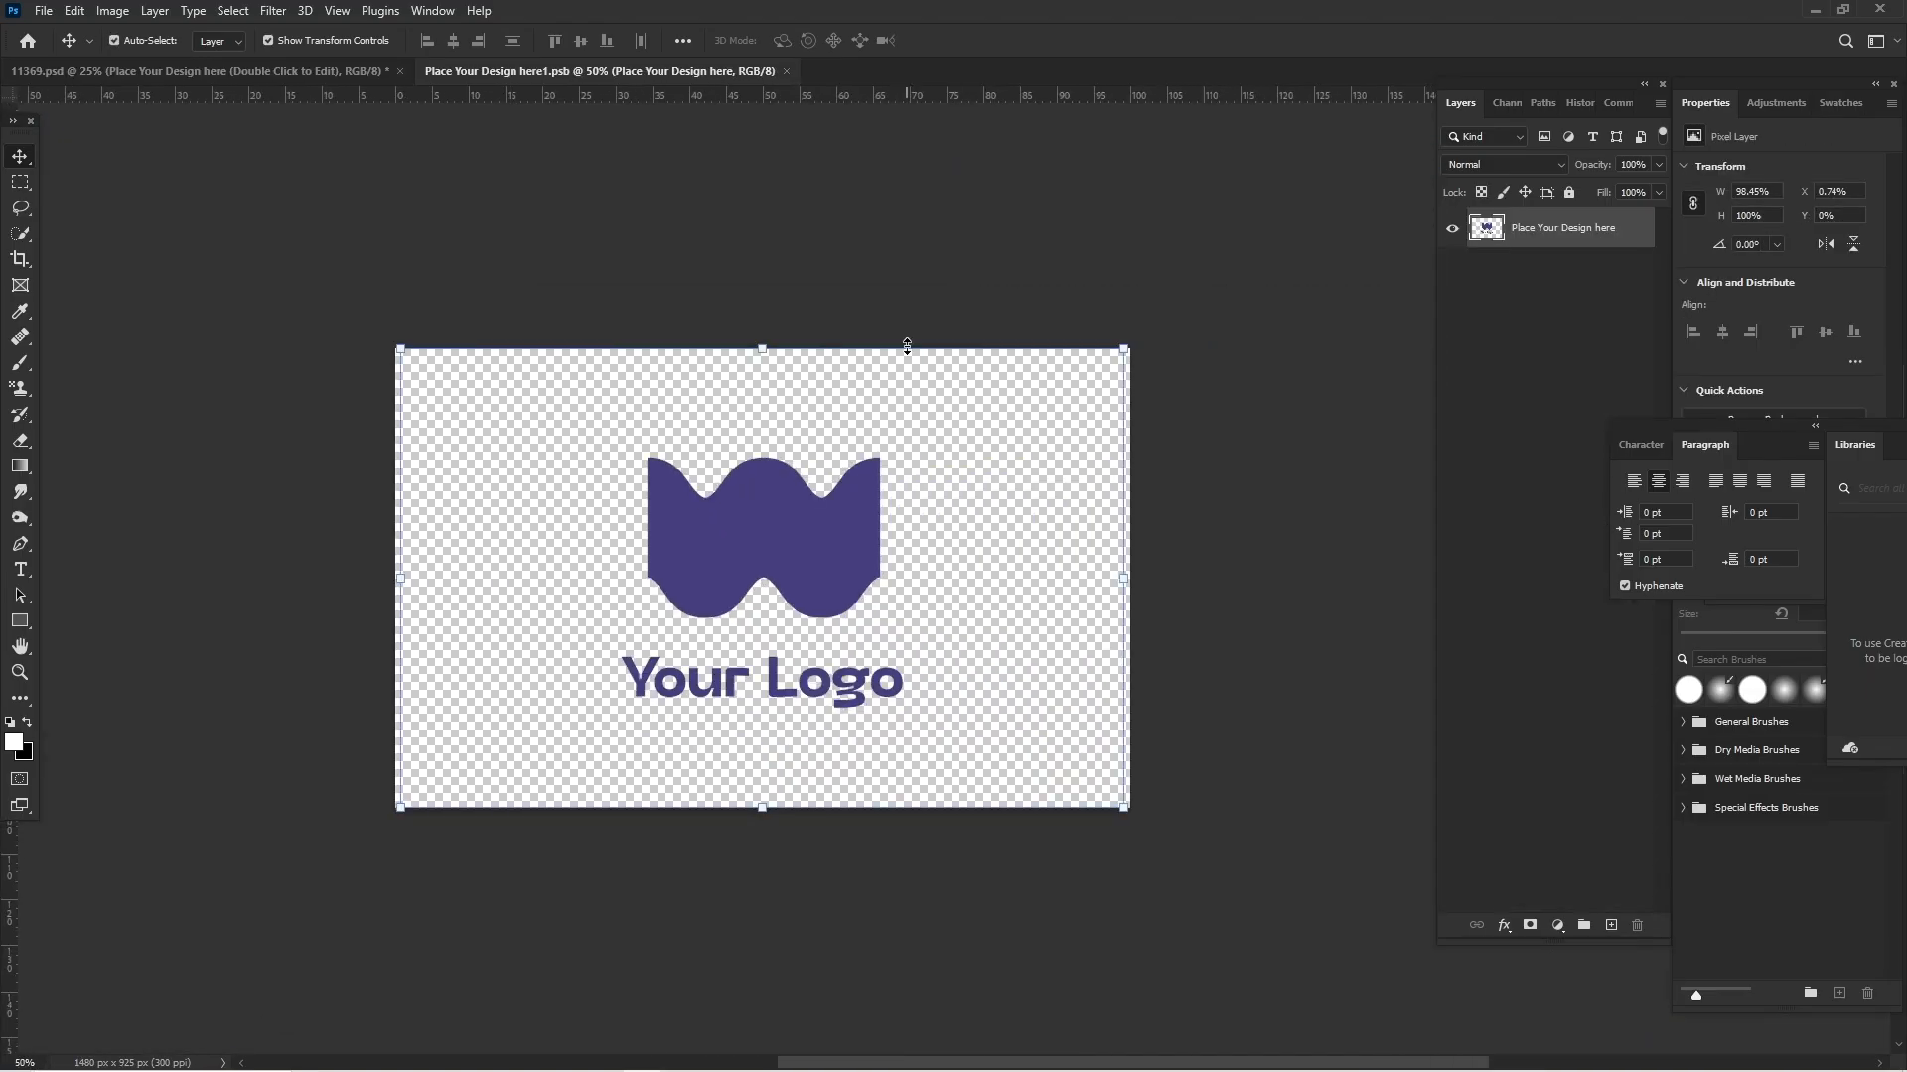
left_click(700, 606)
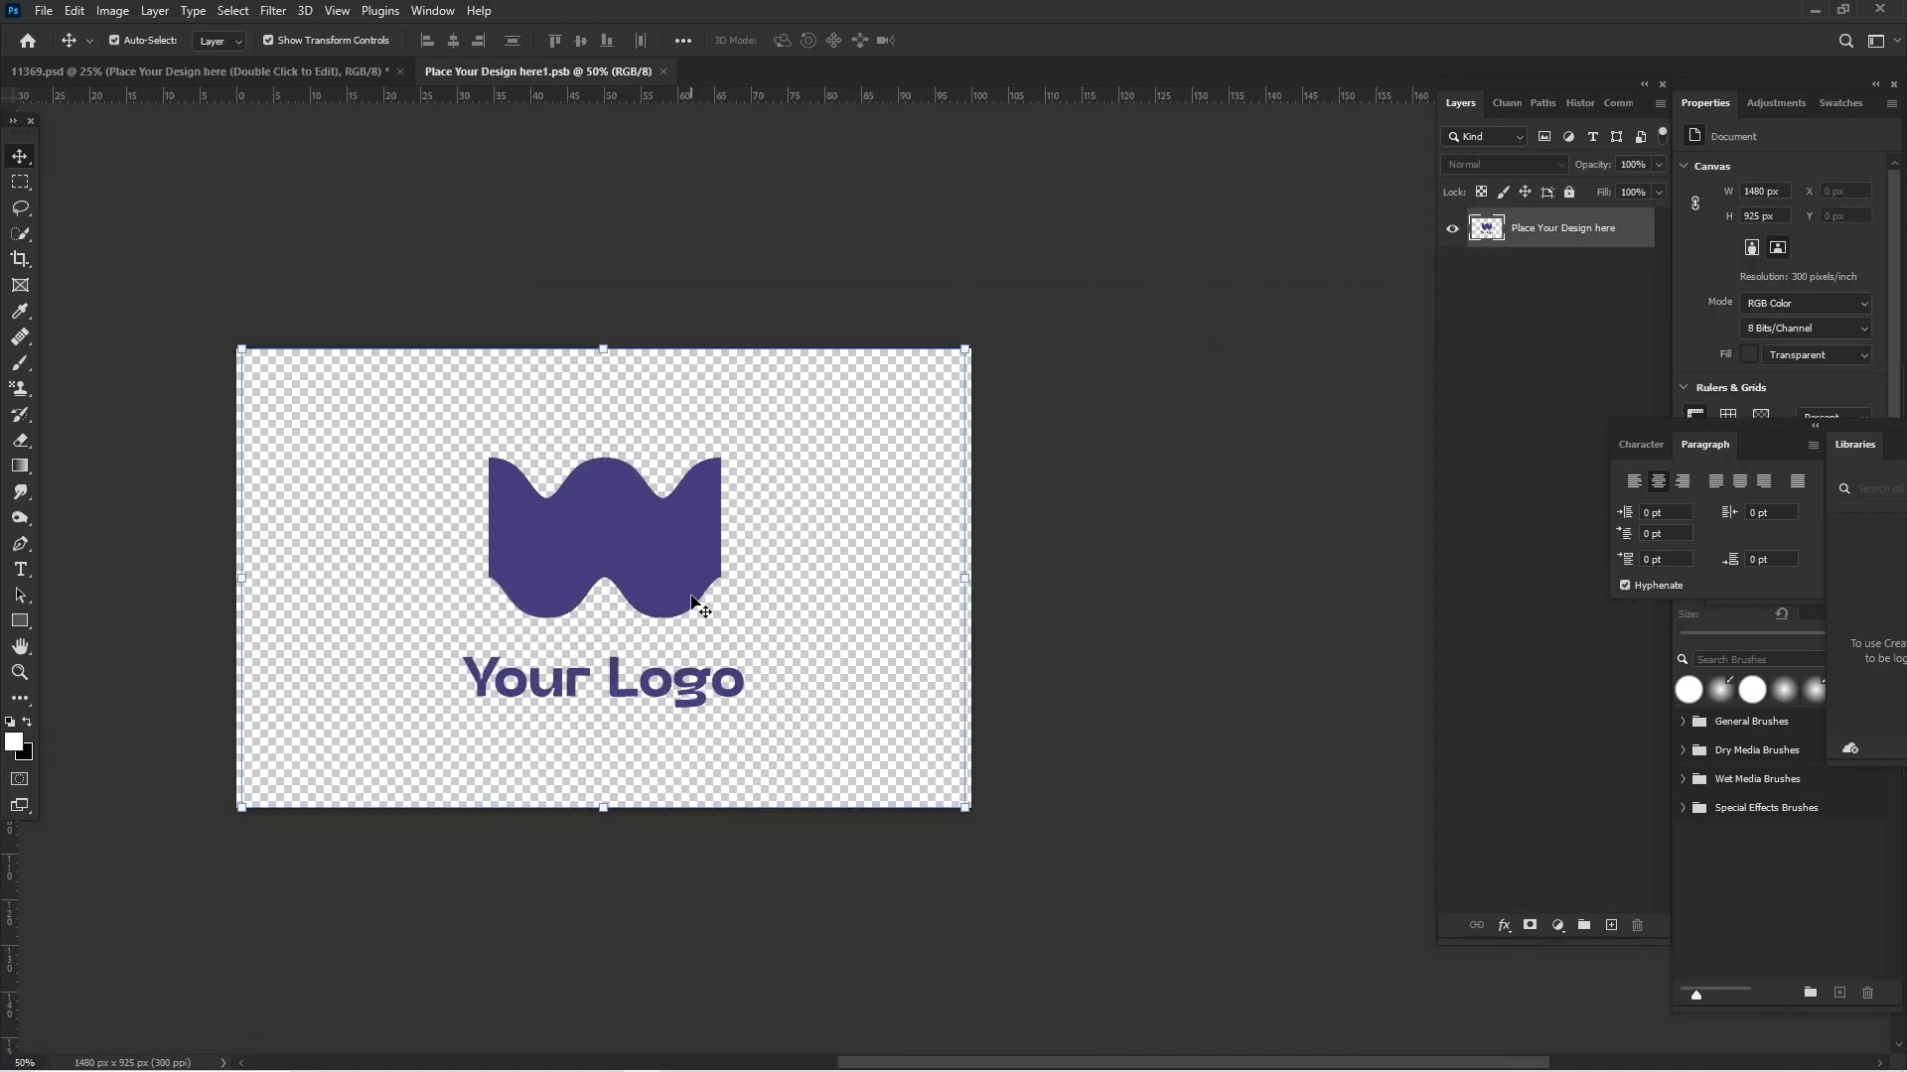
left_click(1452, 229)
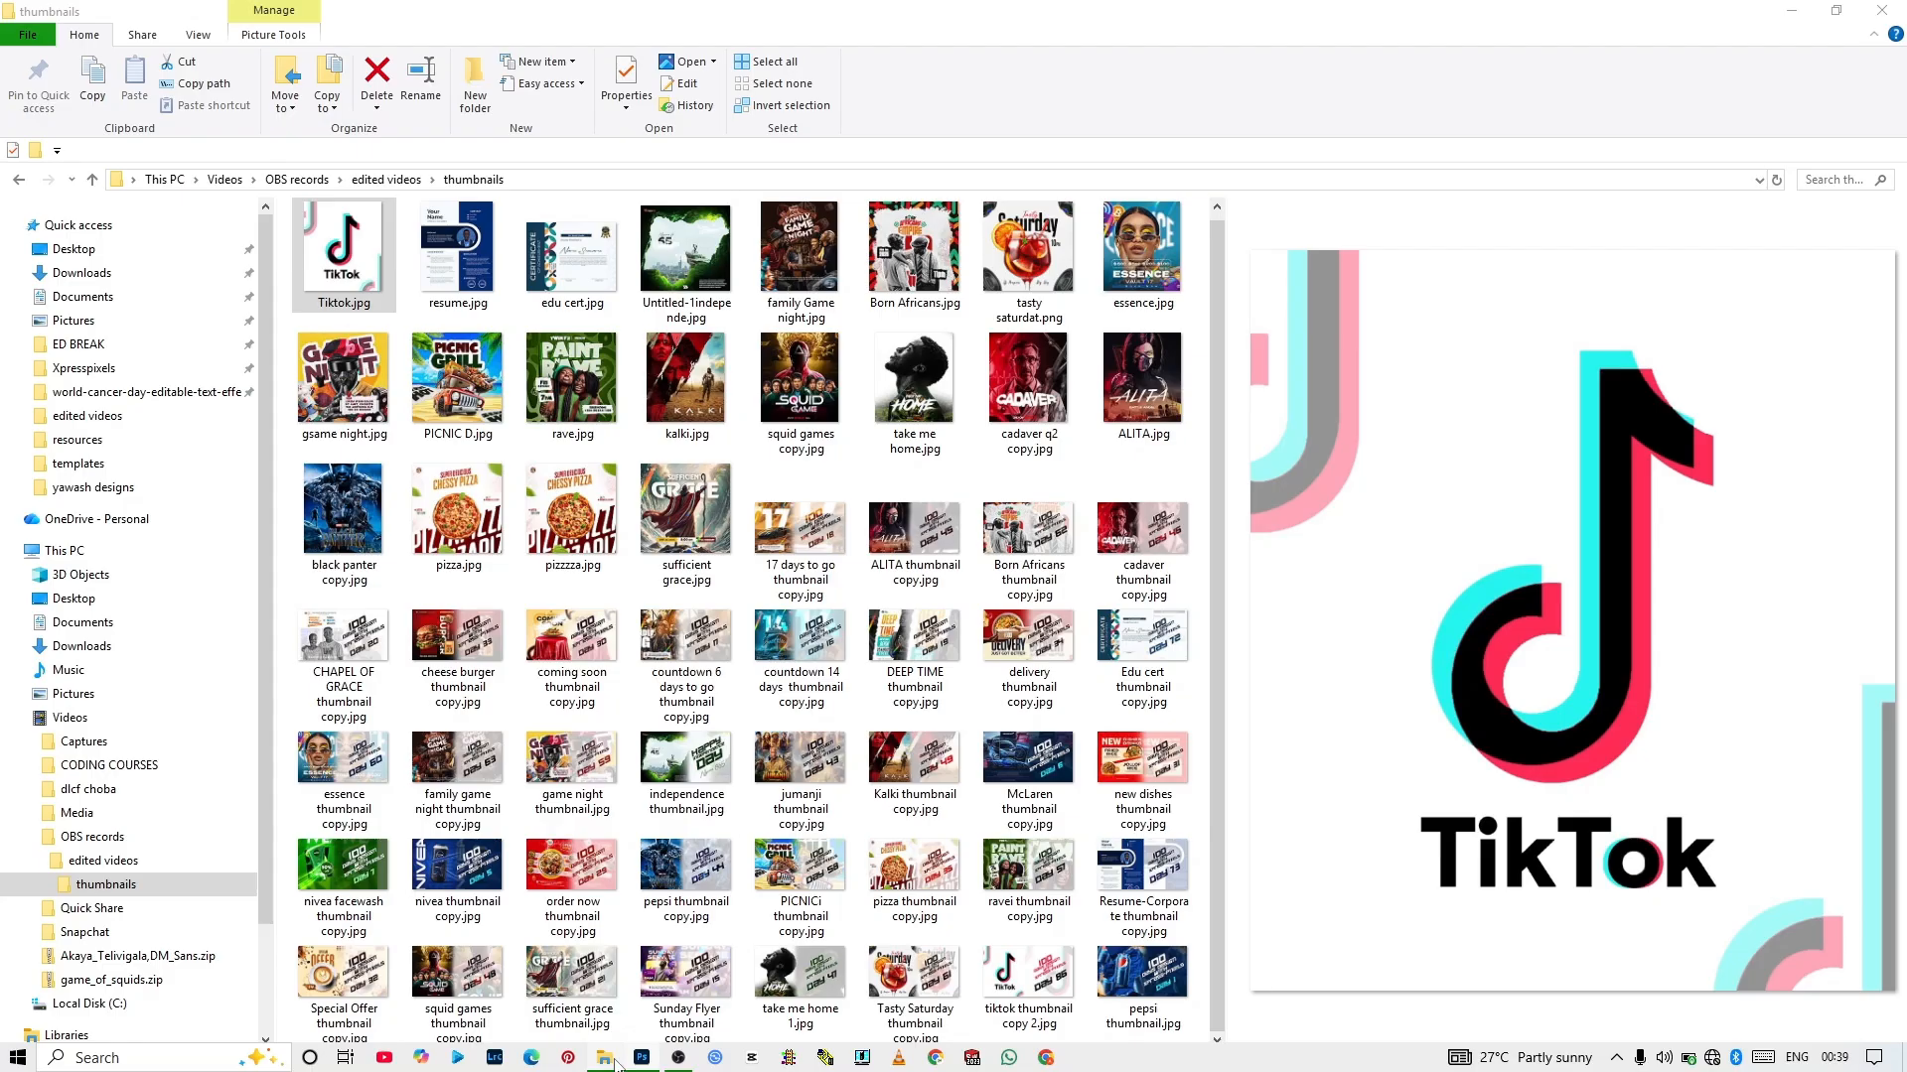
Place the TikTok logo file "Place Your Design here copy.png" from the Downloads folder into the card design at 100% scale
left_click(603, 1057)
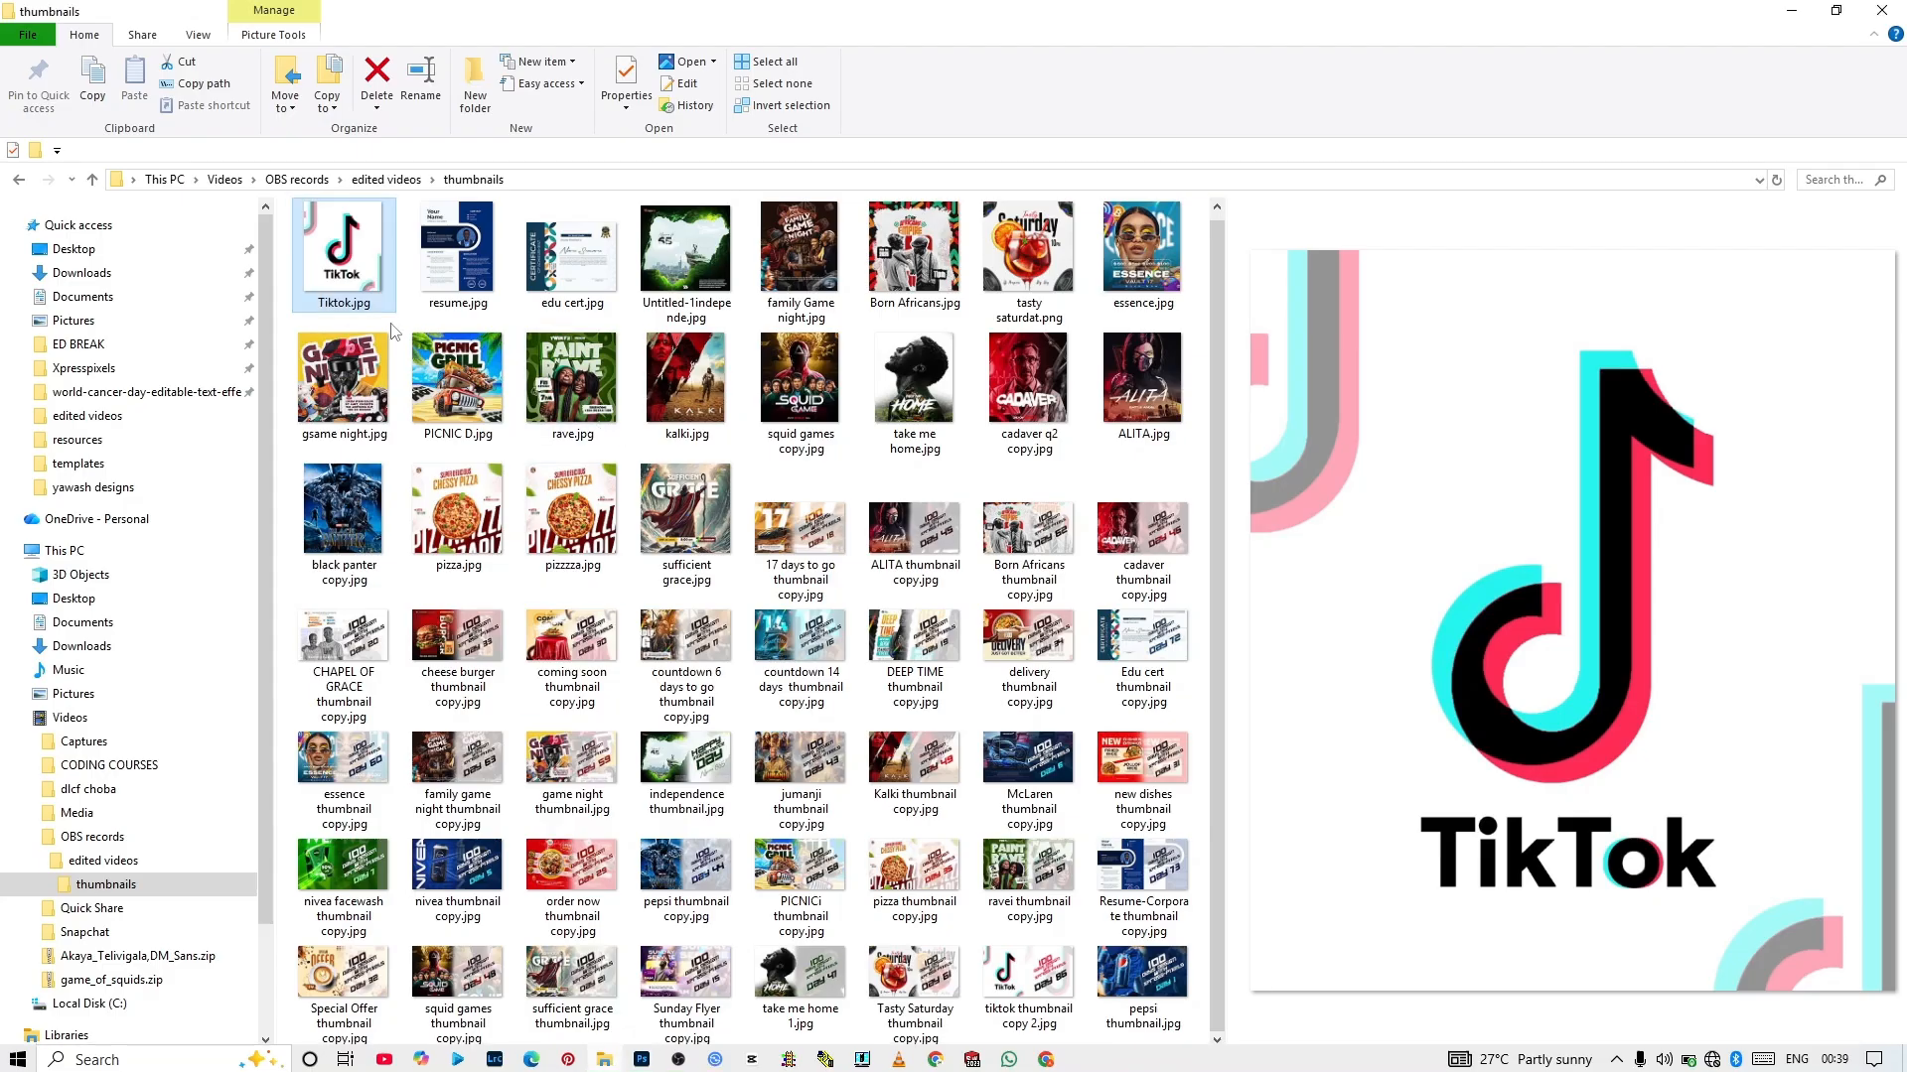
left_click(140, 273)
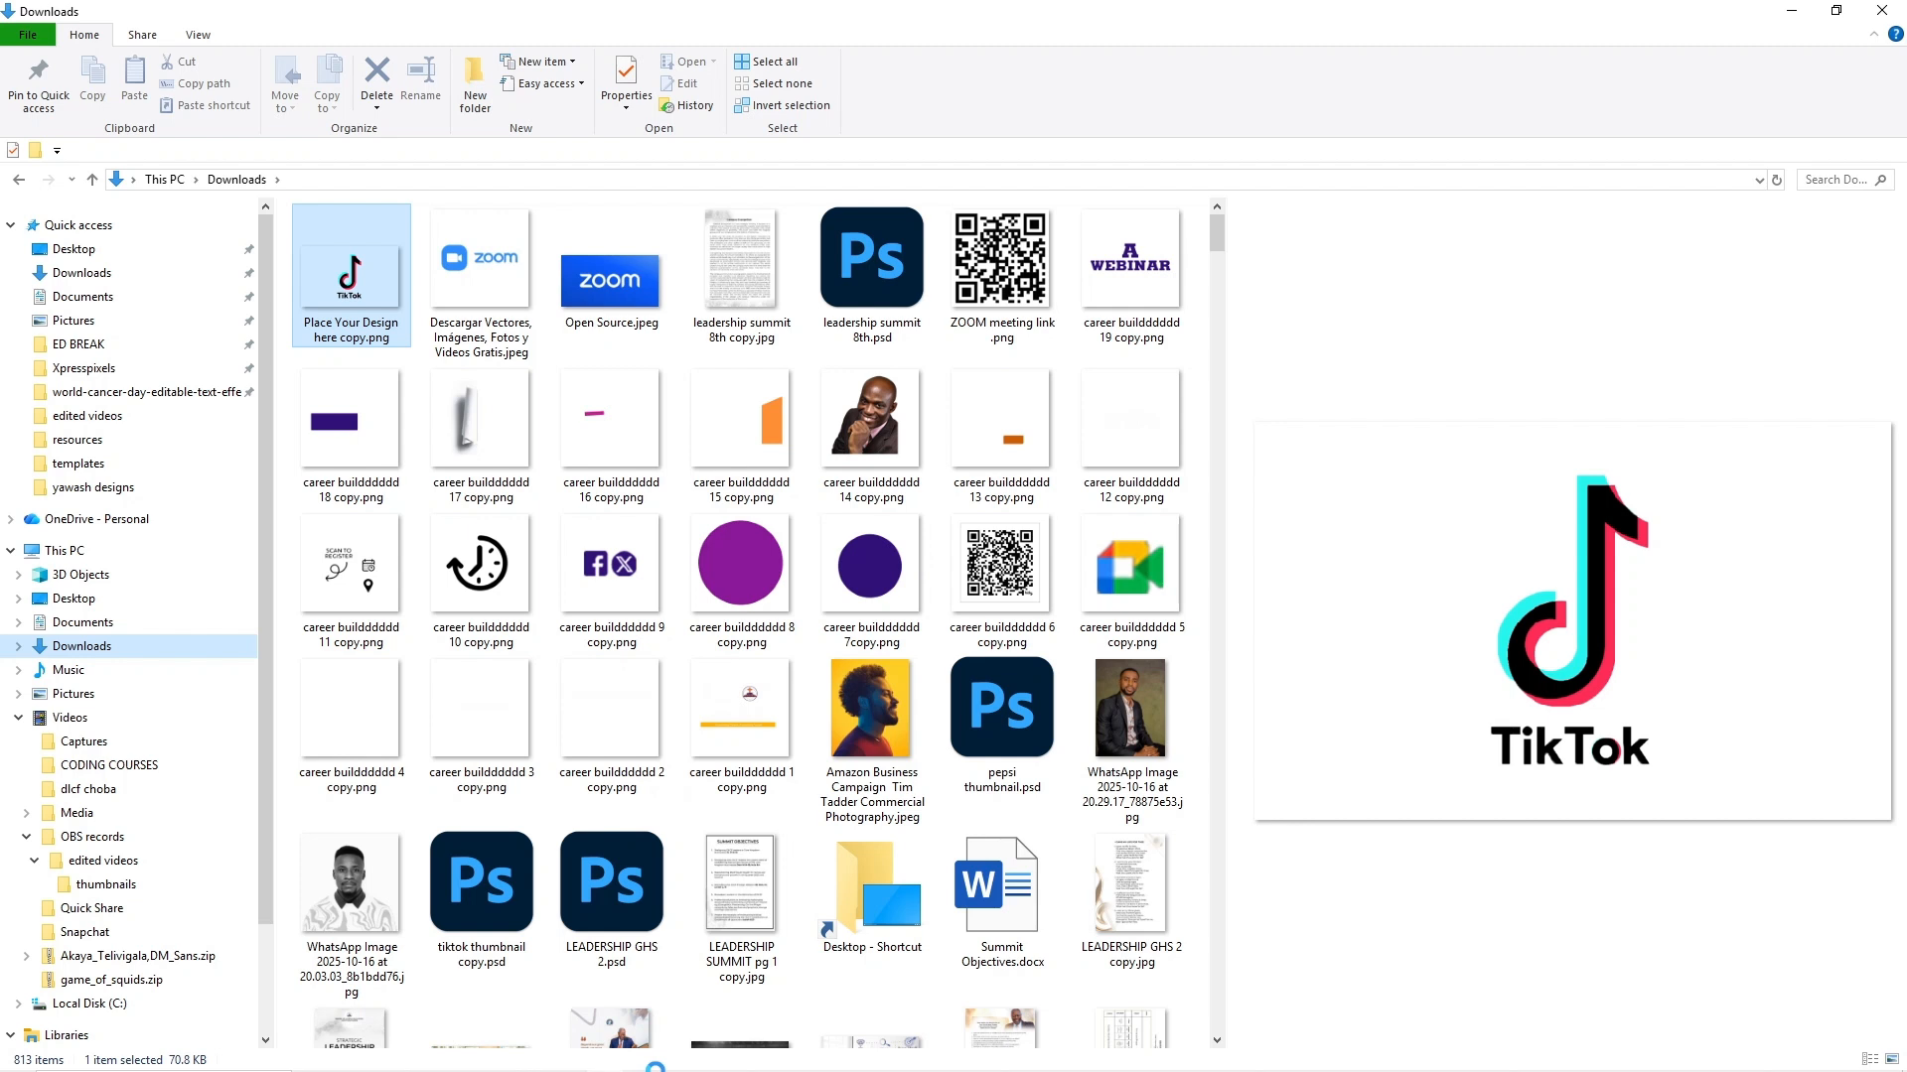
left_click_drag(468, 554, 641, 684)
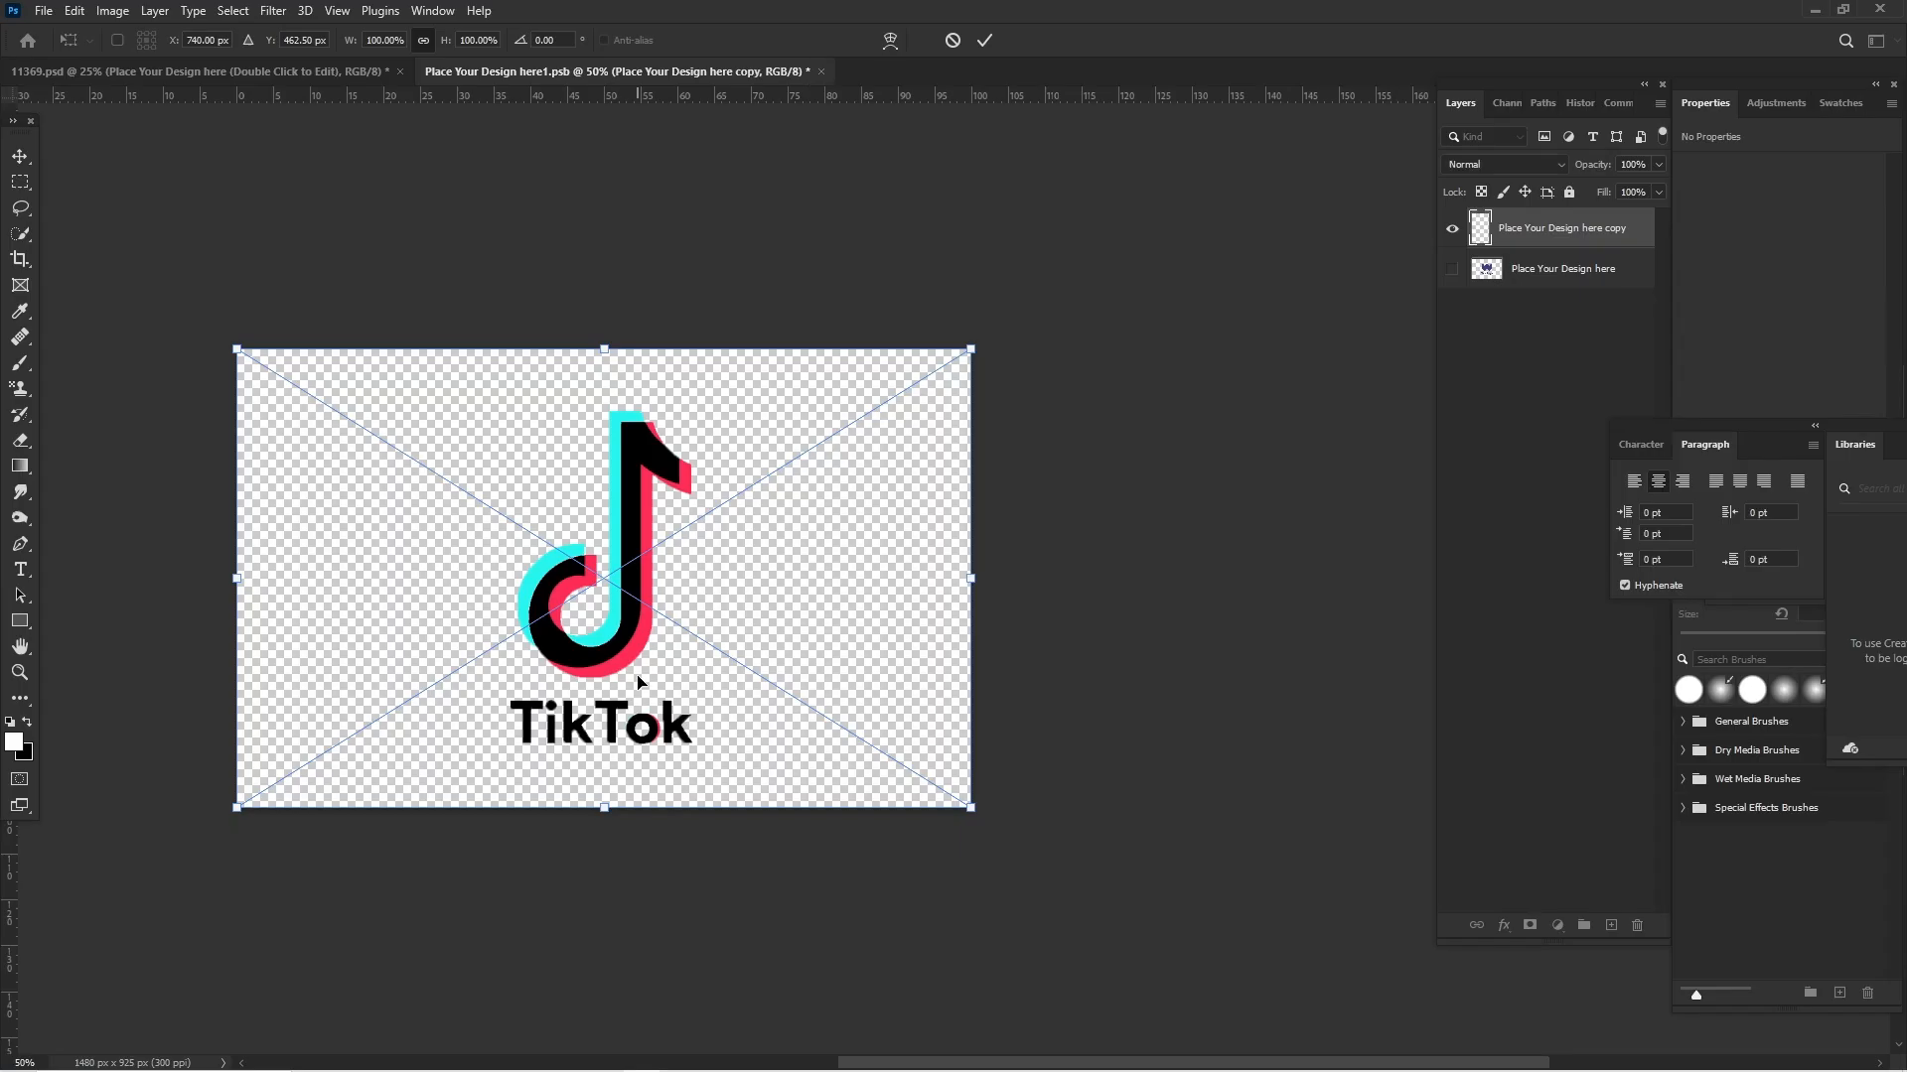
key("Return")
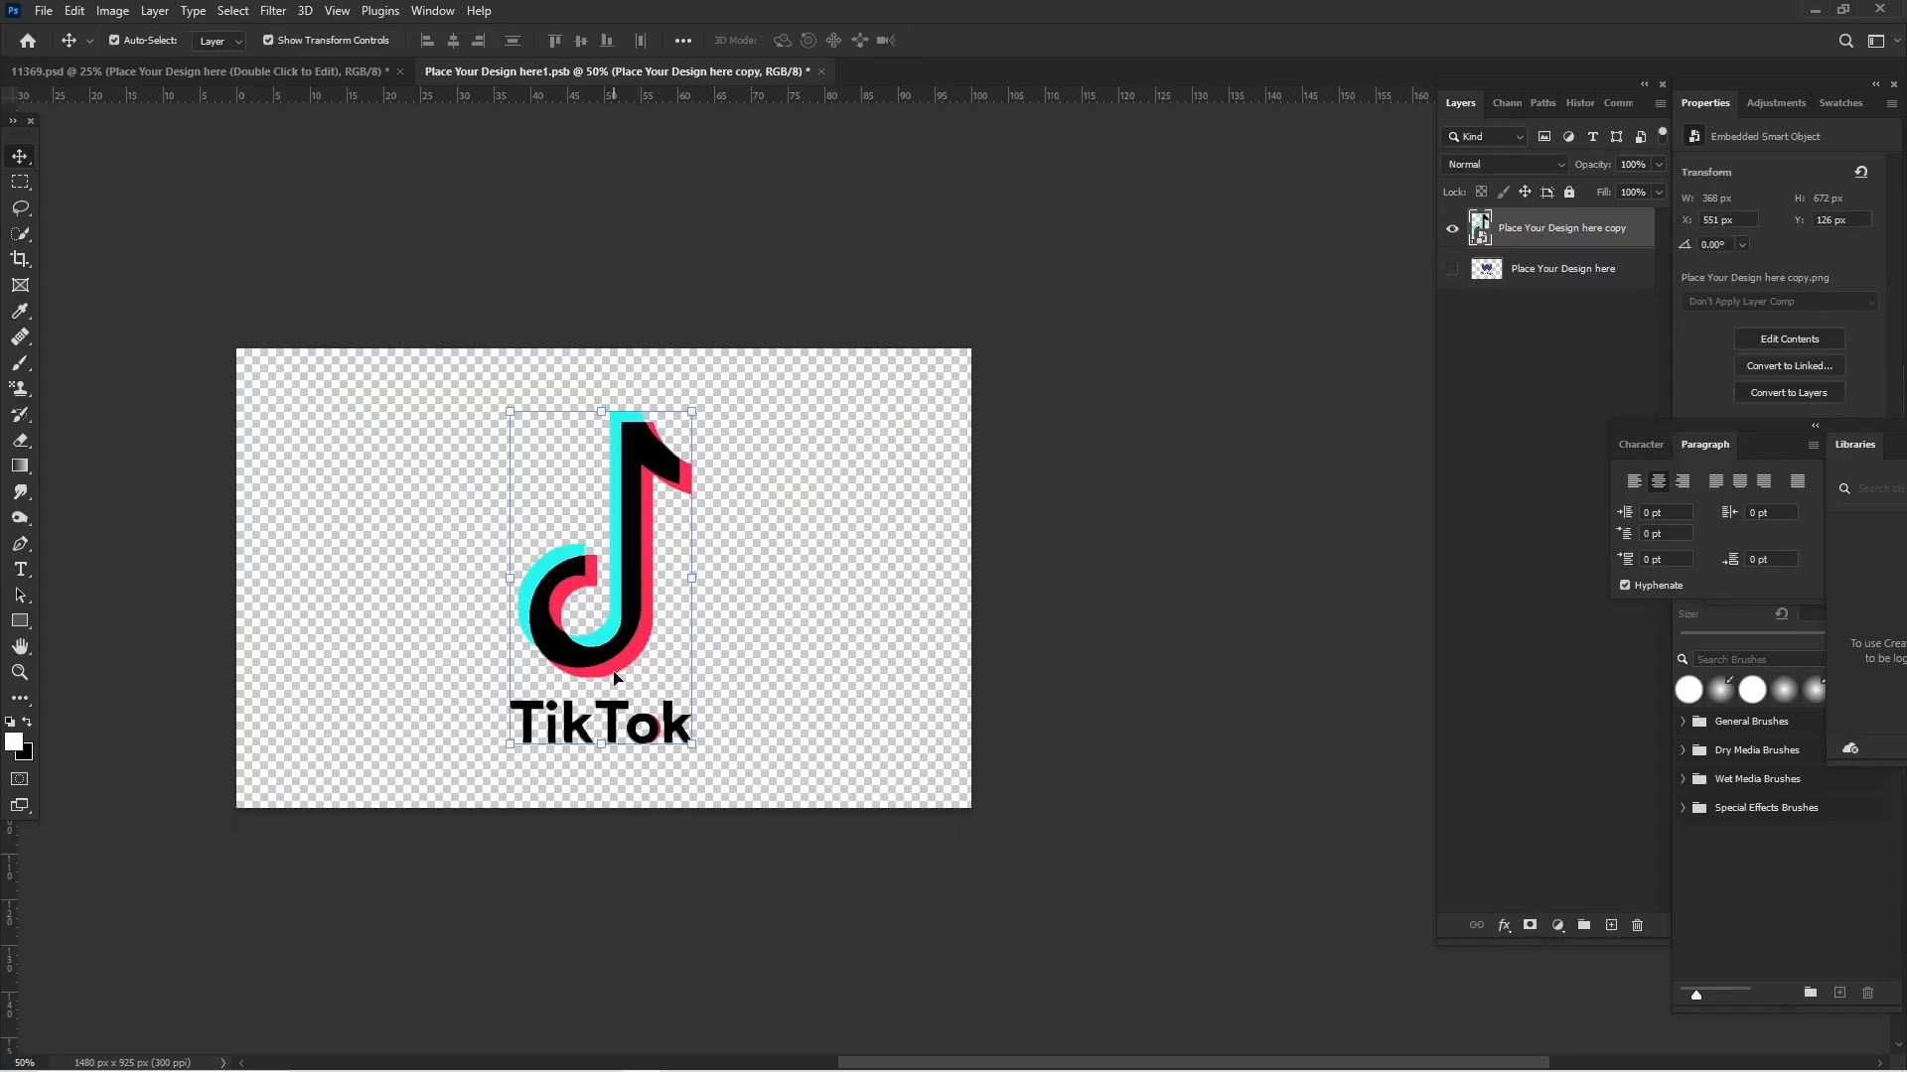
Duplicate the TikTok logo, scale the copy to 141.58% and position it running off the card's lower-right corner
left_click_drag(615, 678, 959, 800)
key("ctrl+j")
left_click_drag(879, 733, 941, 843)
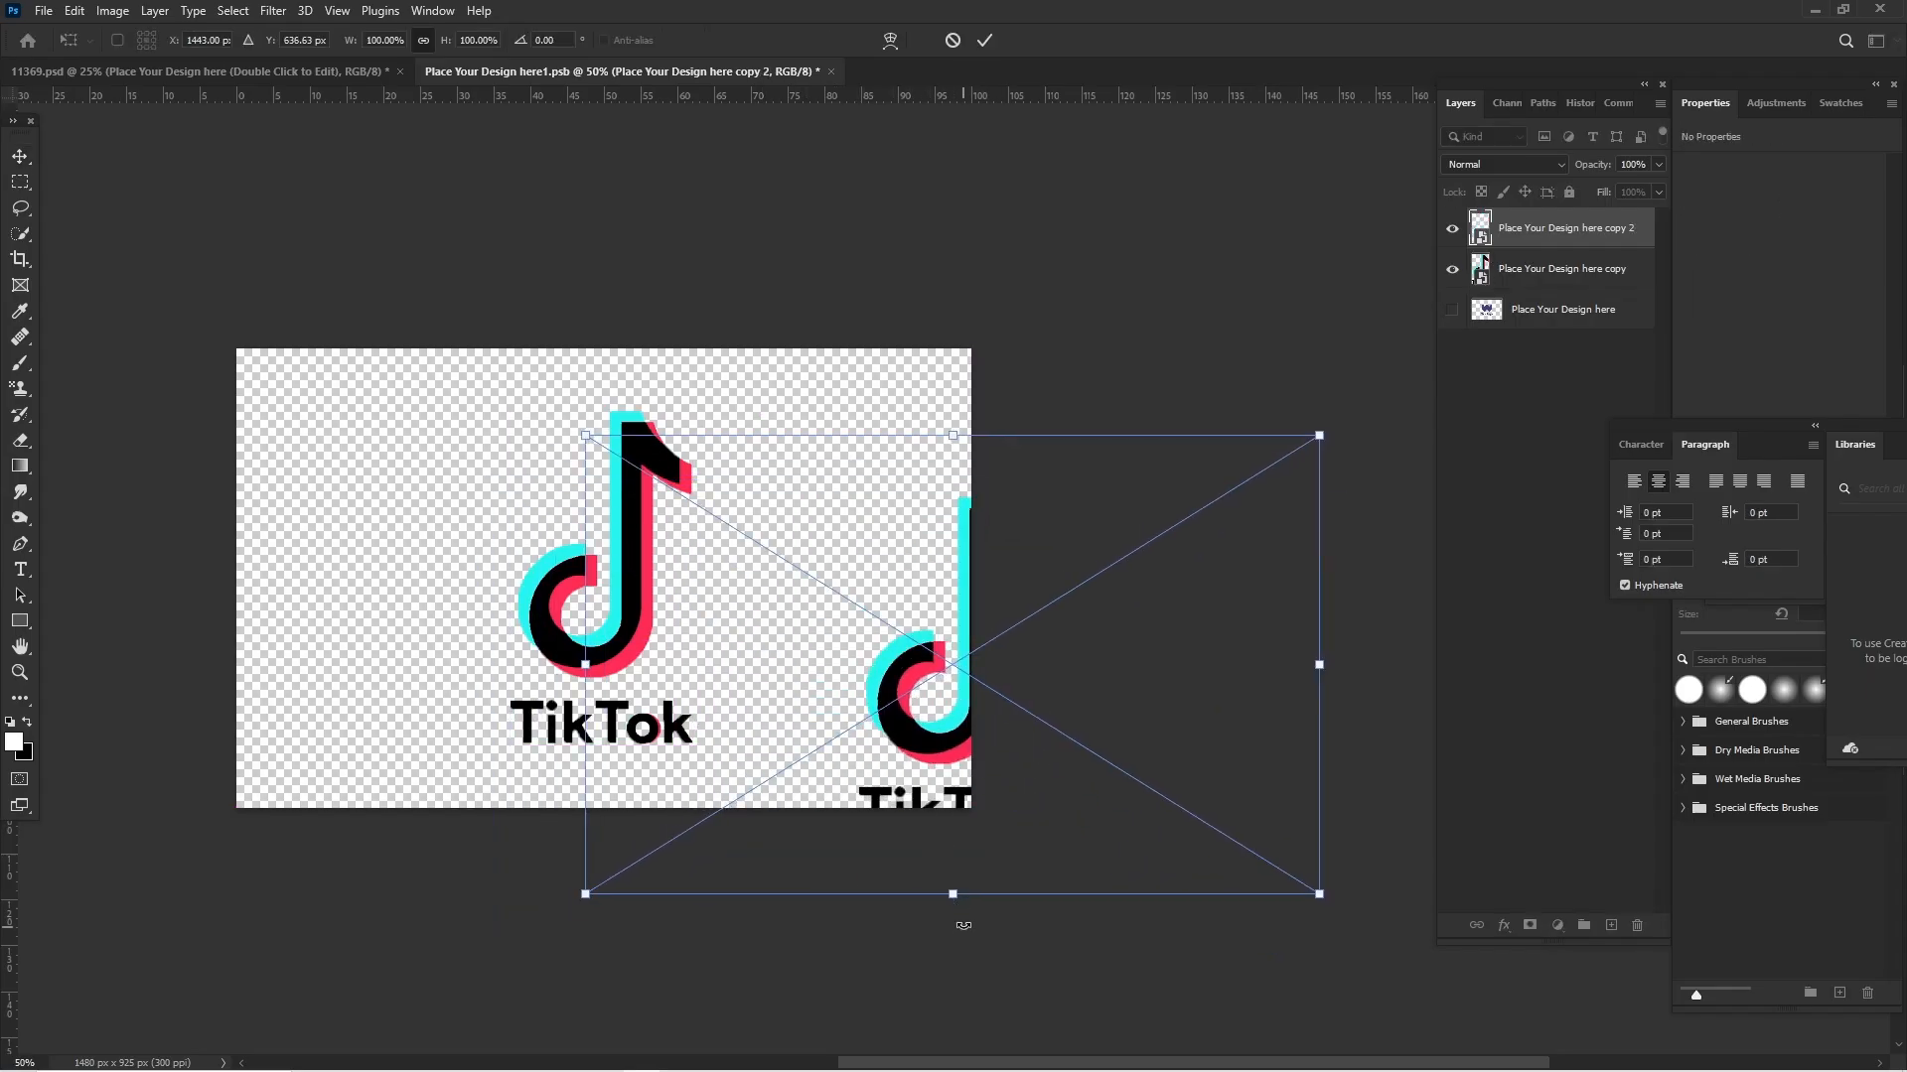
left_click_drag(954, 912, 956, 1044)
left_click_drag(866, 745, 853, 745)
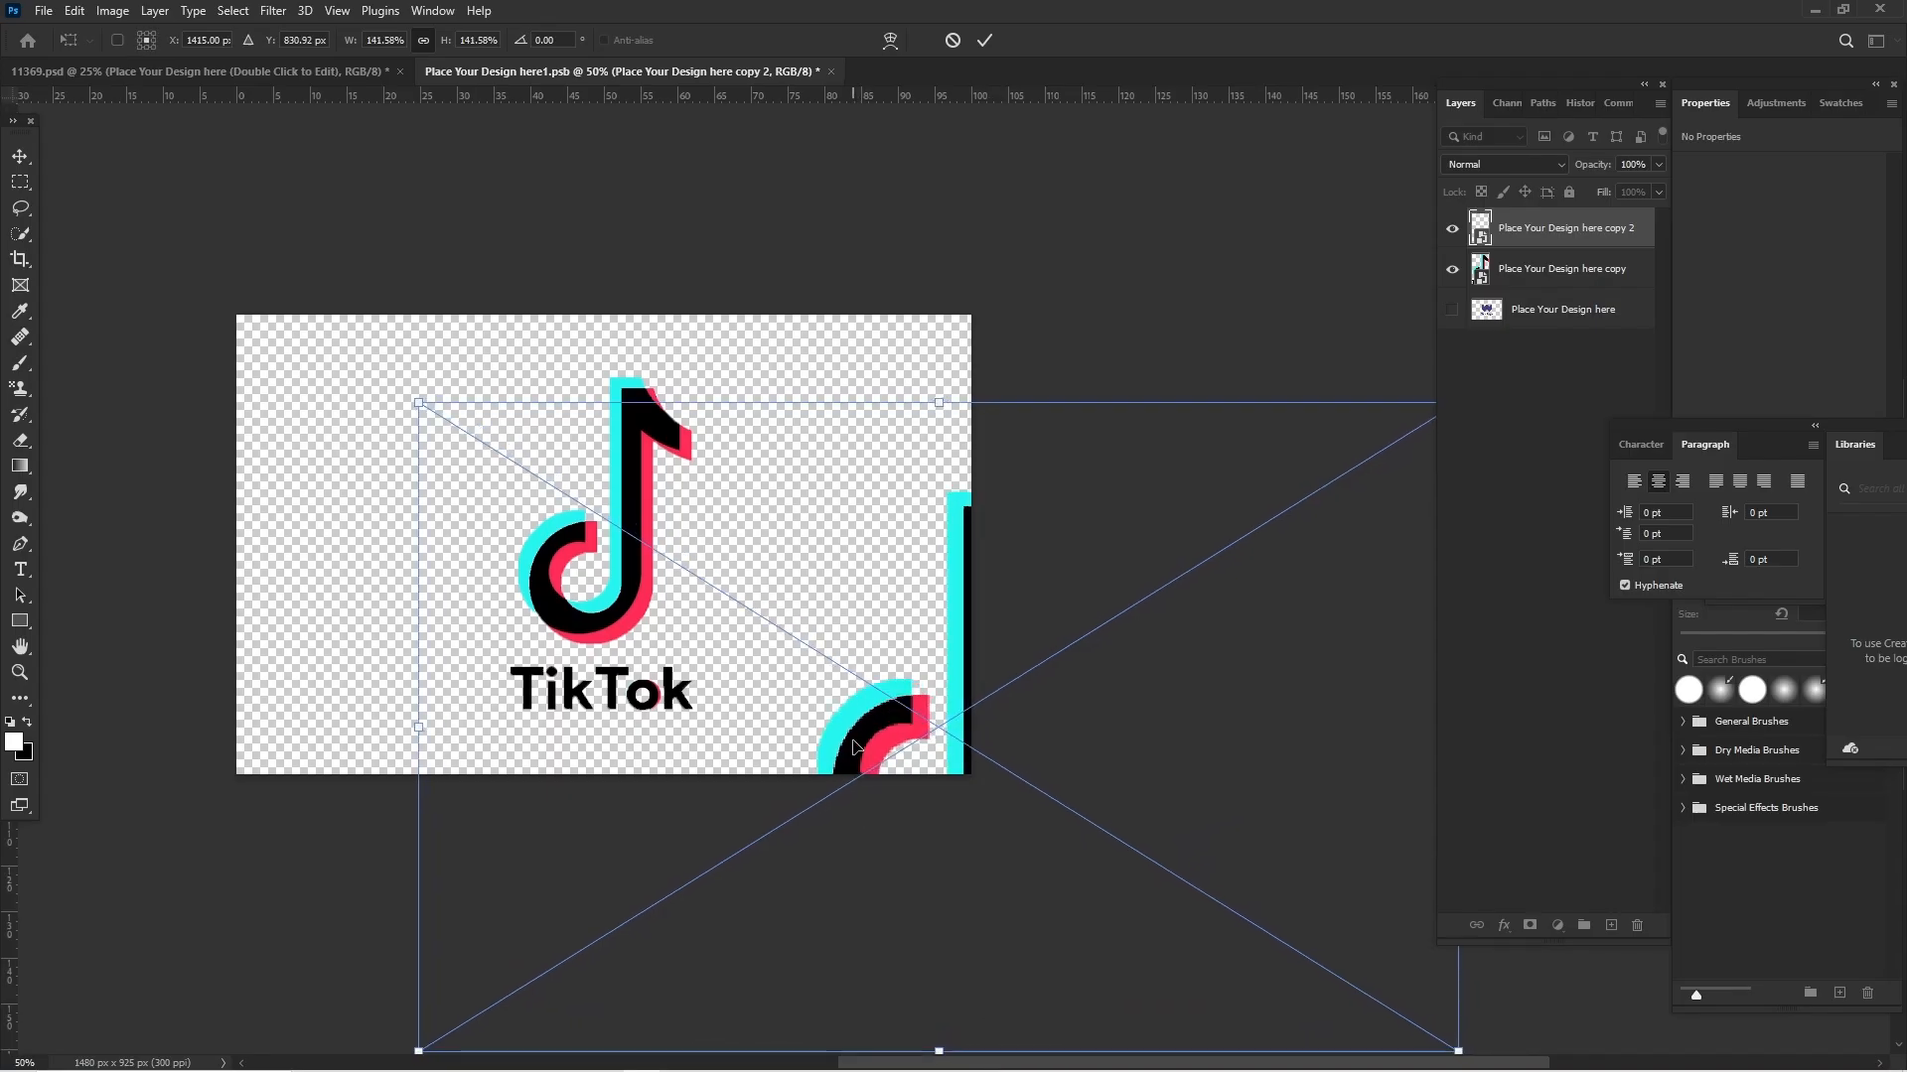
key("Return")
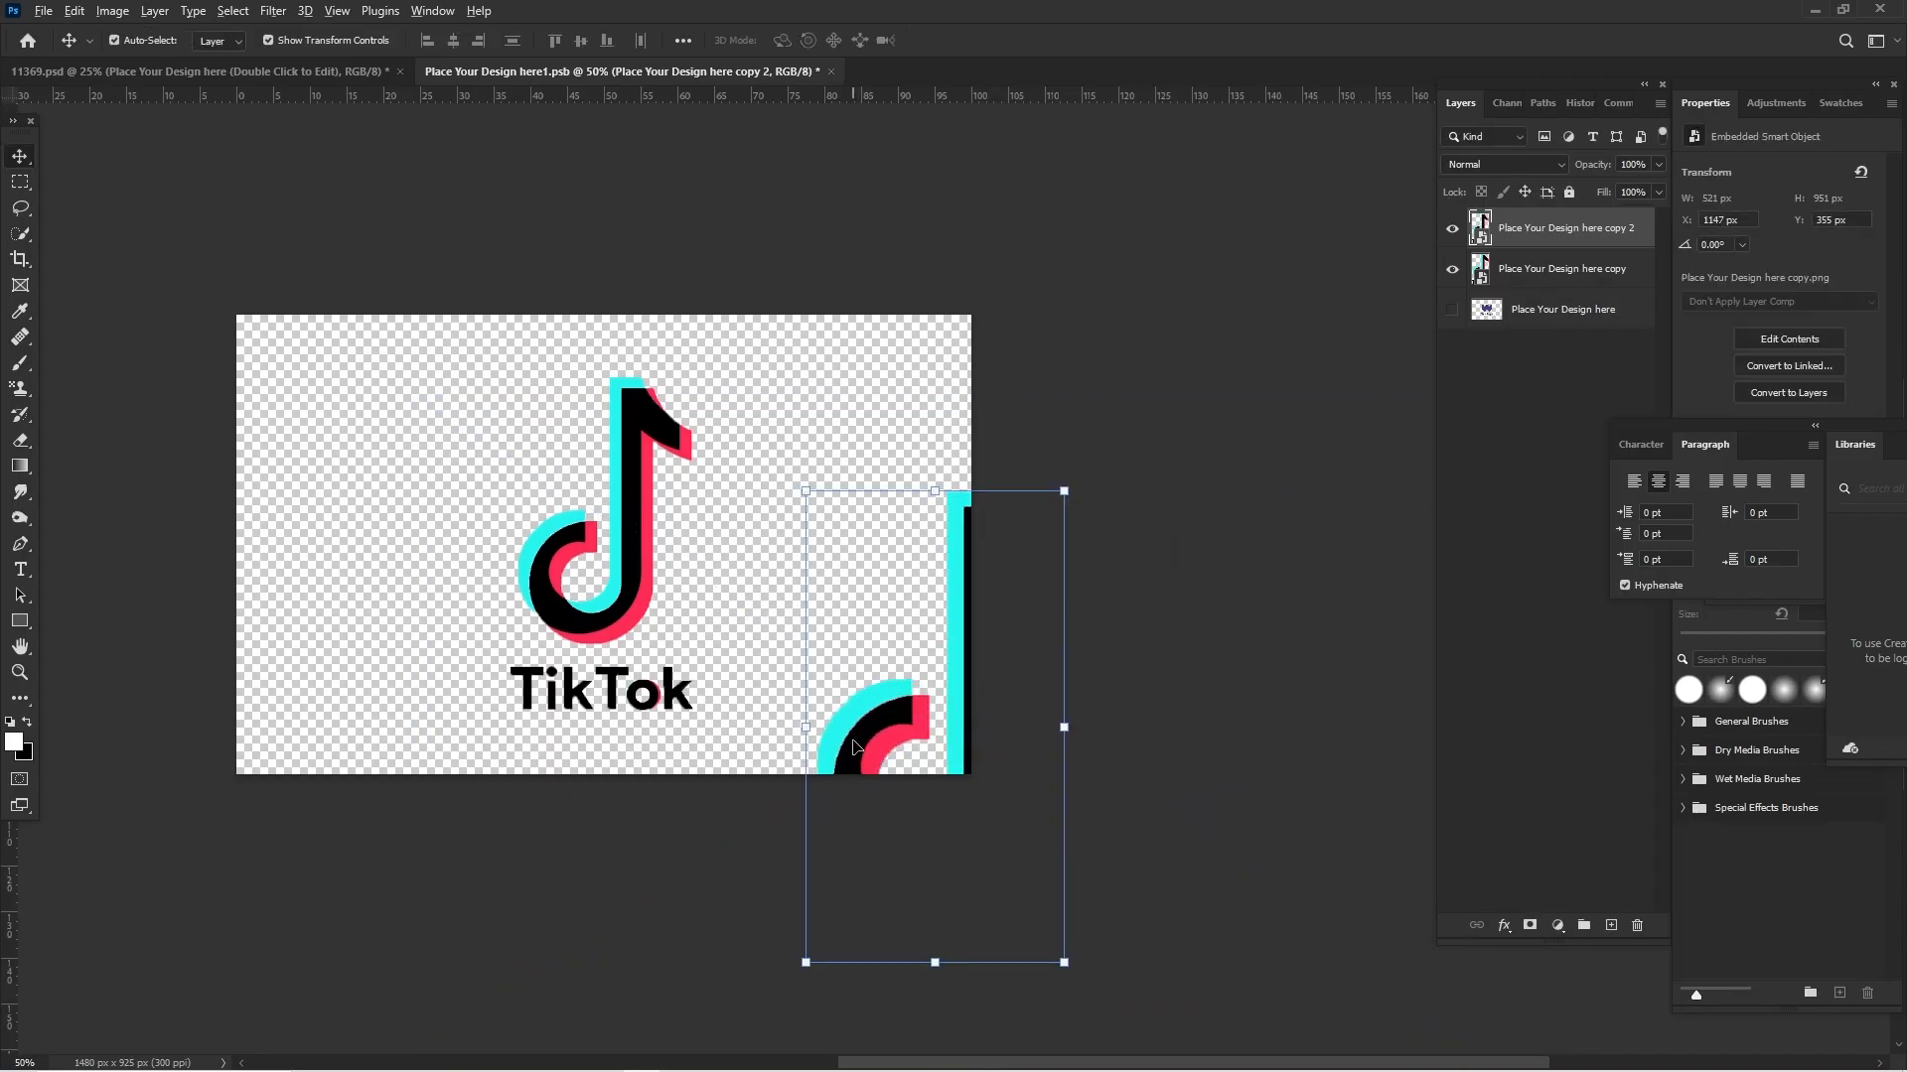
Duplicate the enlarged logo to the card's upper-left corner, rotate it 11.38°, scale it to 160.16% and let it run off the edge
left_click_drag(856, 744, 149, 477)
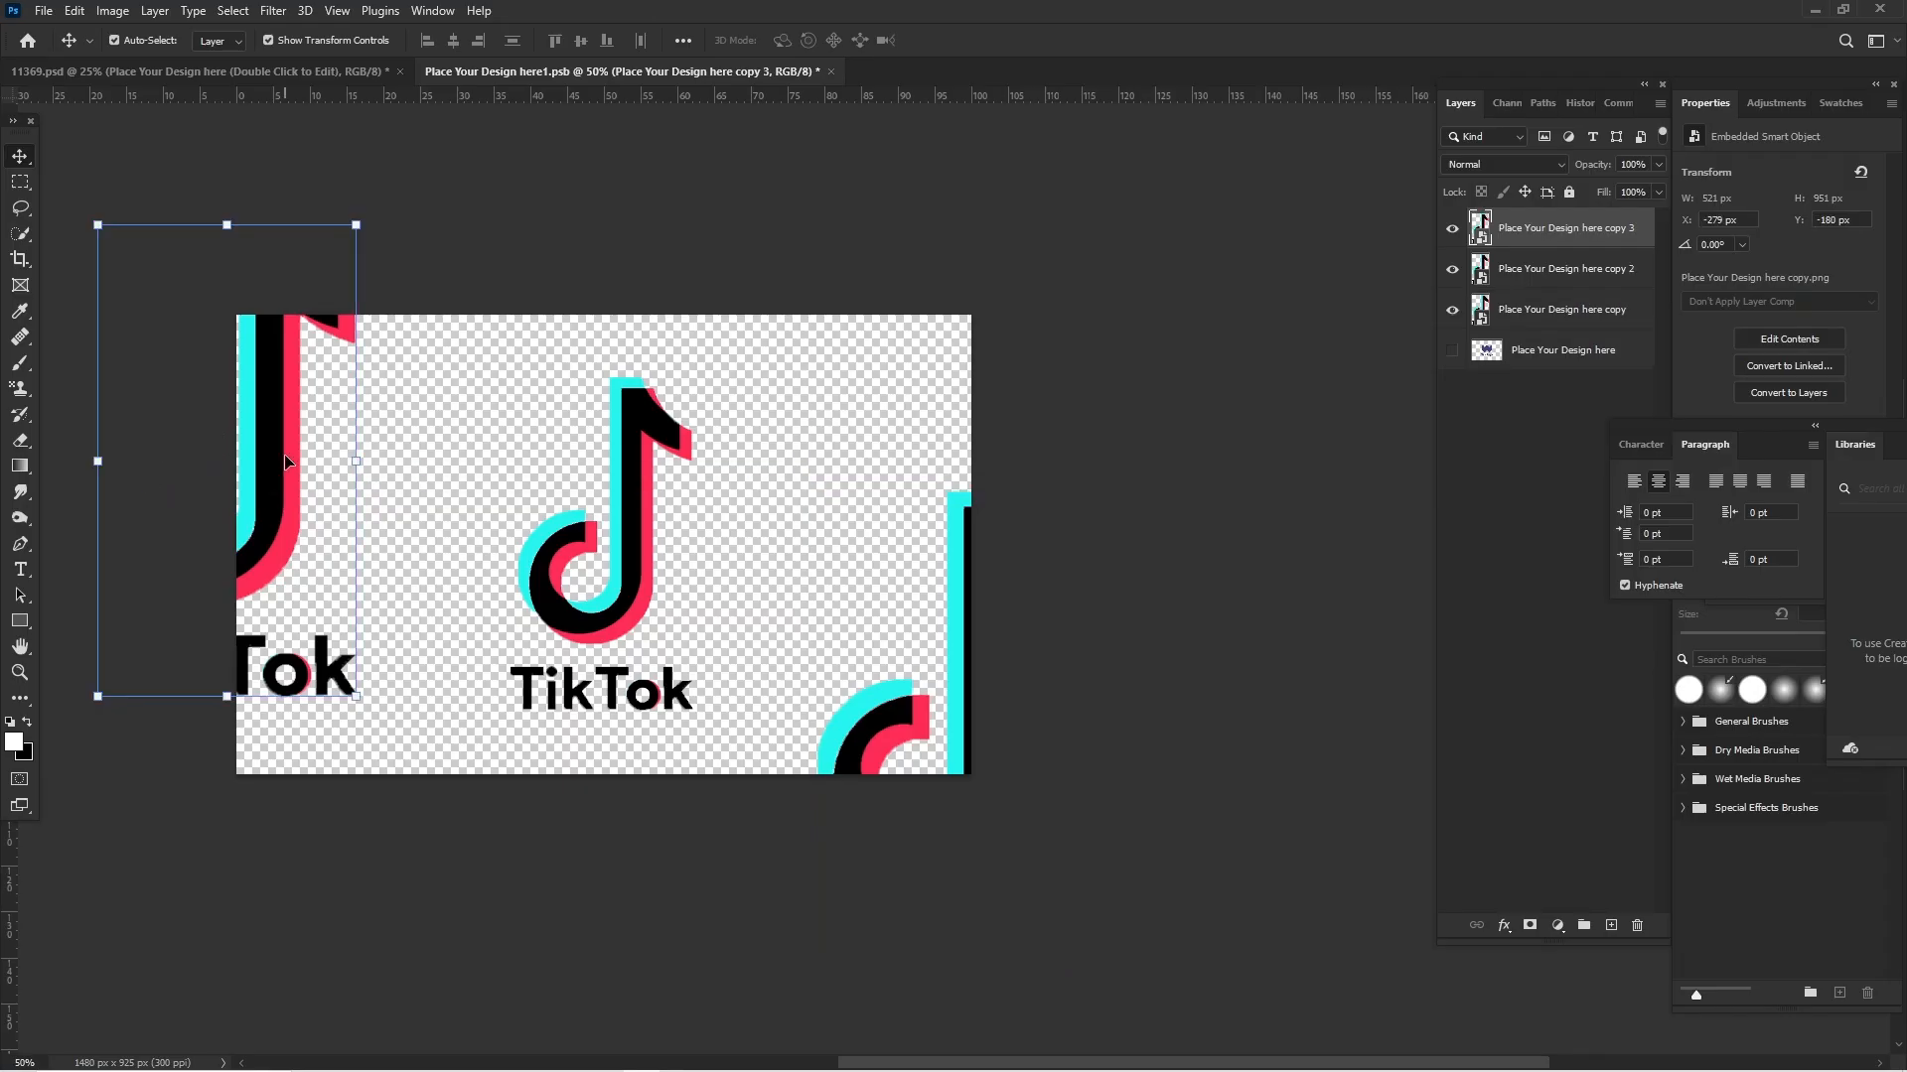
key("ctrl+t")
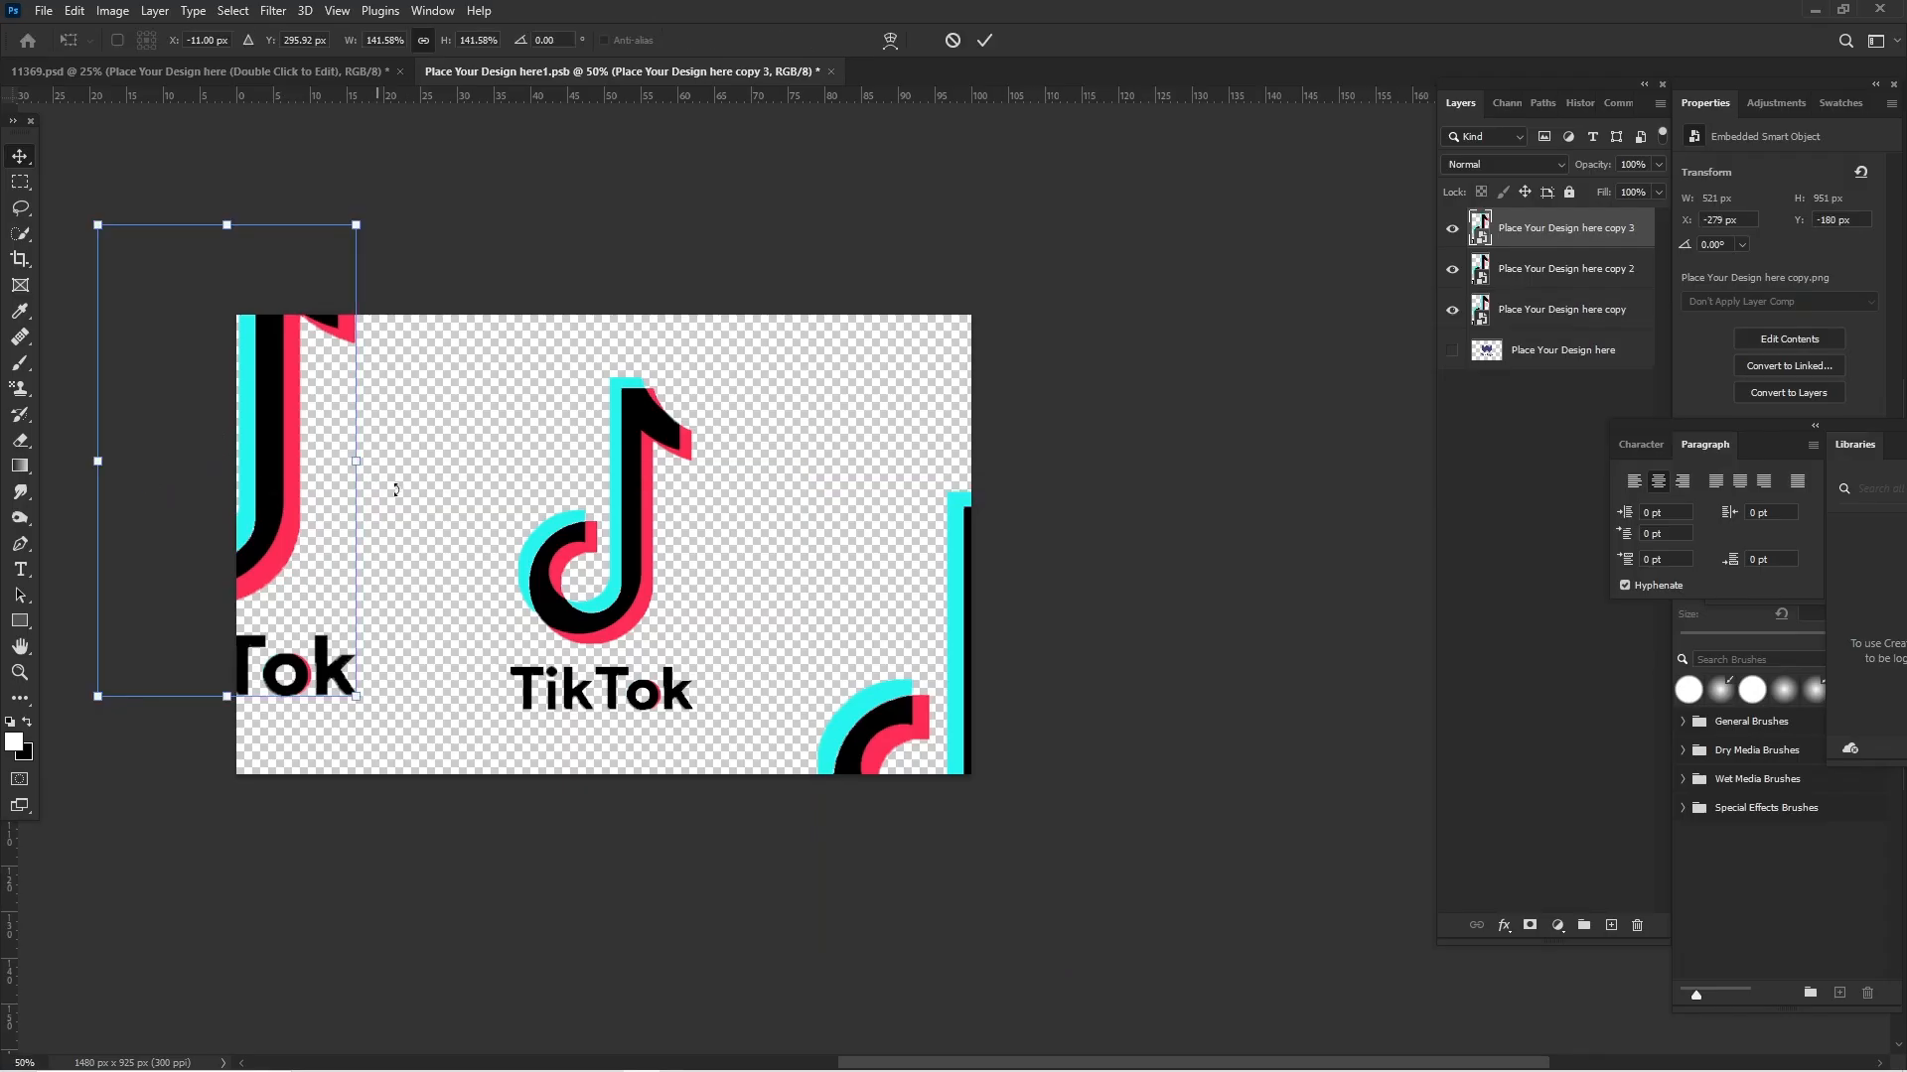
left_click_drag(397, 490, 446, 480)
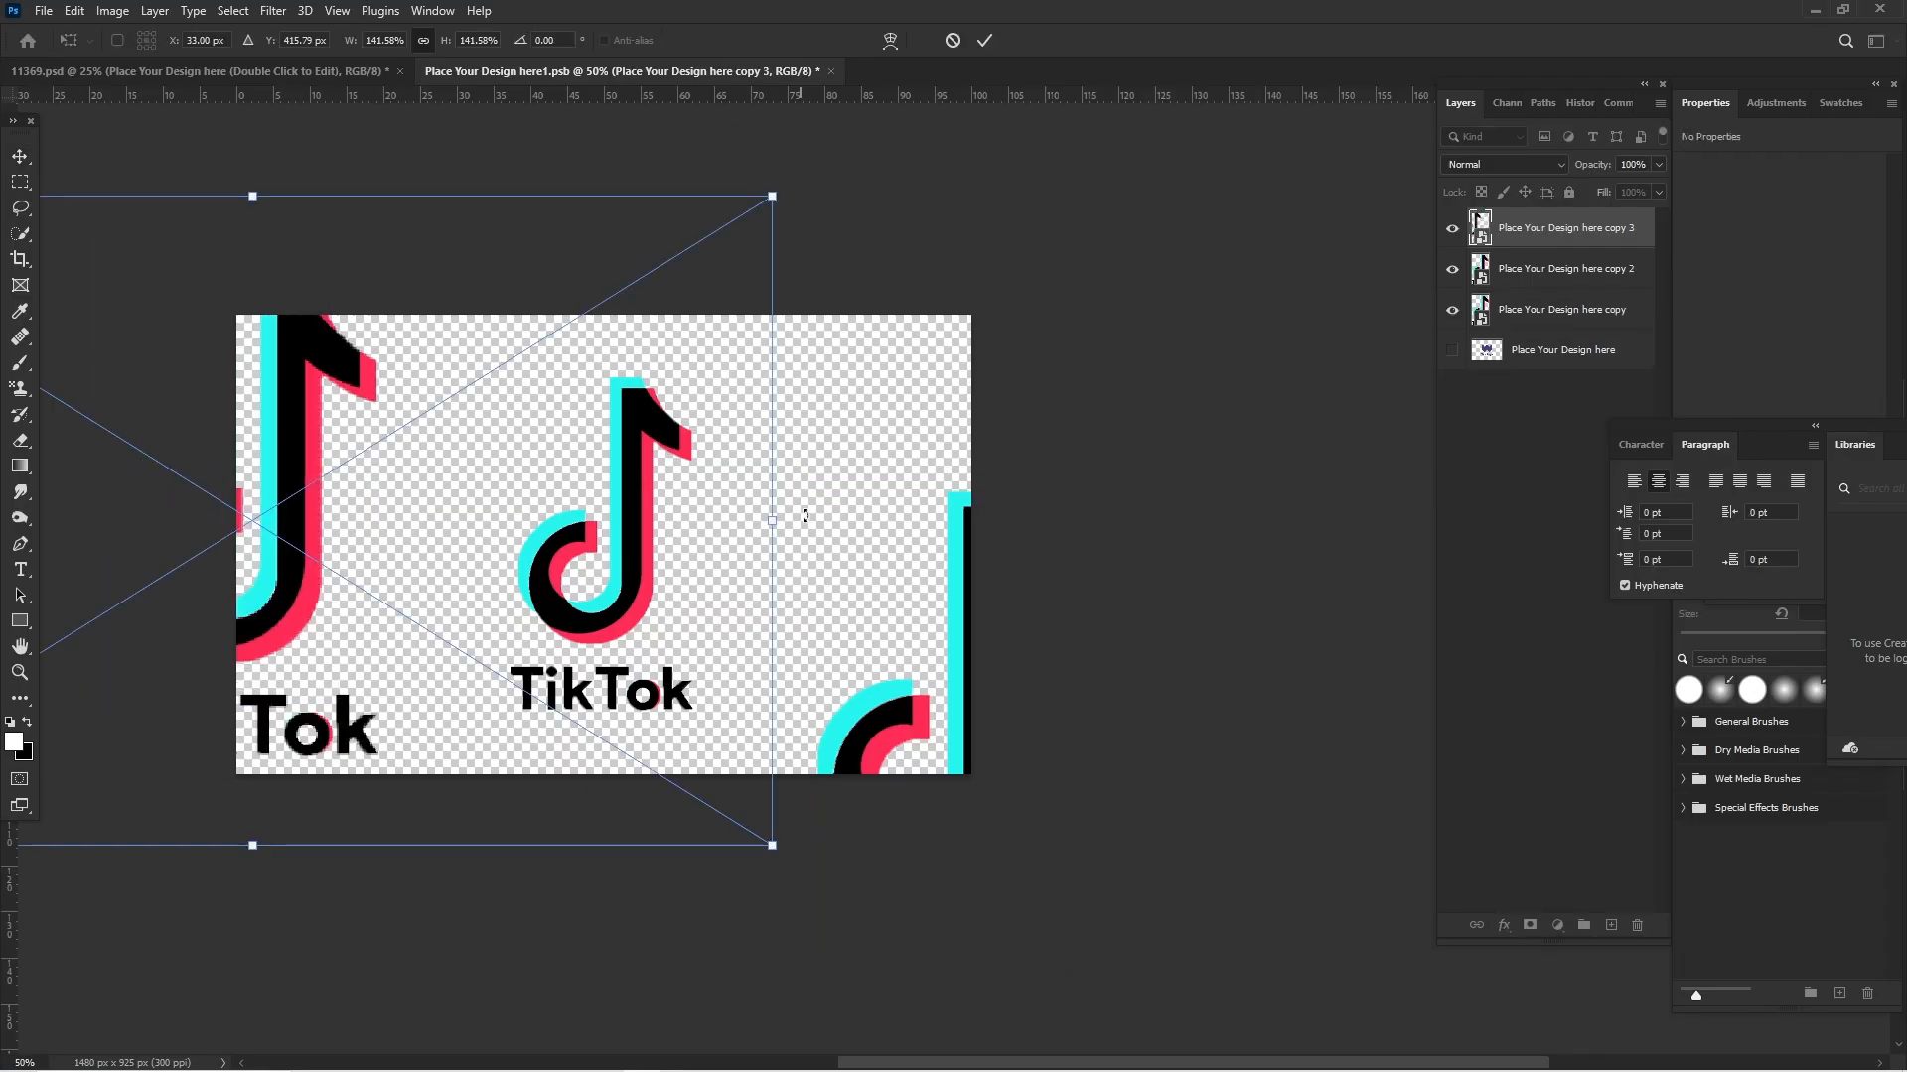
left_click_drag(804, 515, 794, 624)
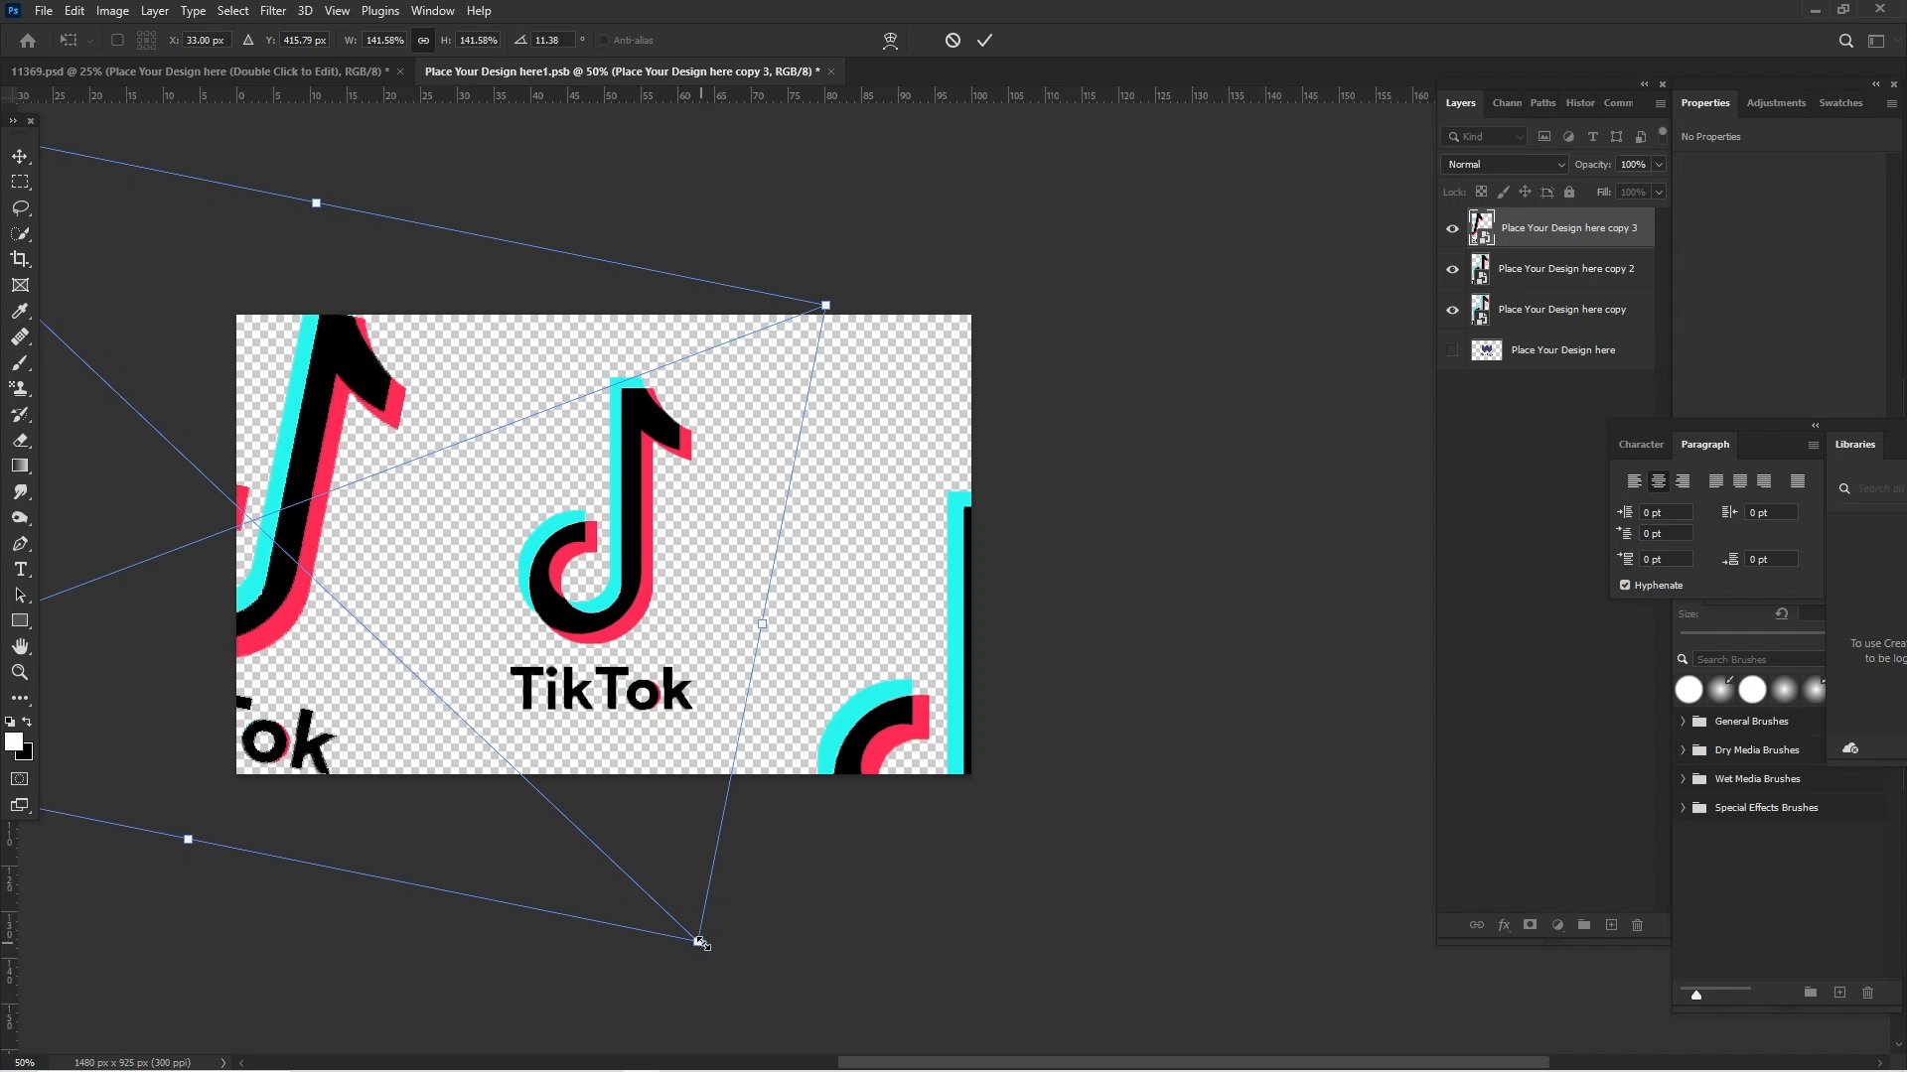
left_click_drag(698, 942, 808, 1041)
left_click_drag(244, 700, 81, 681)
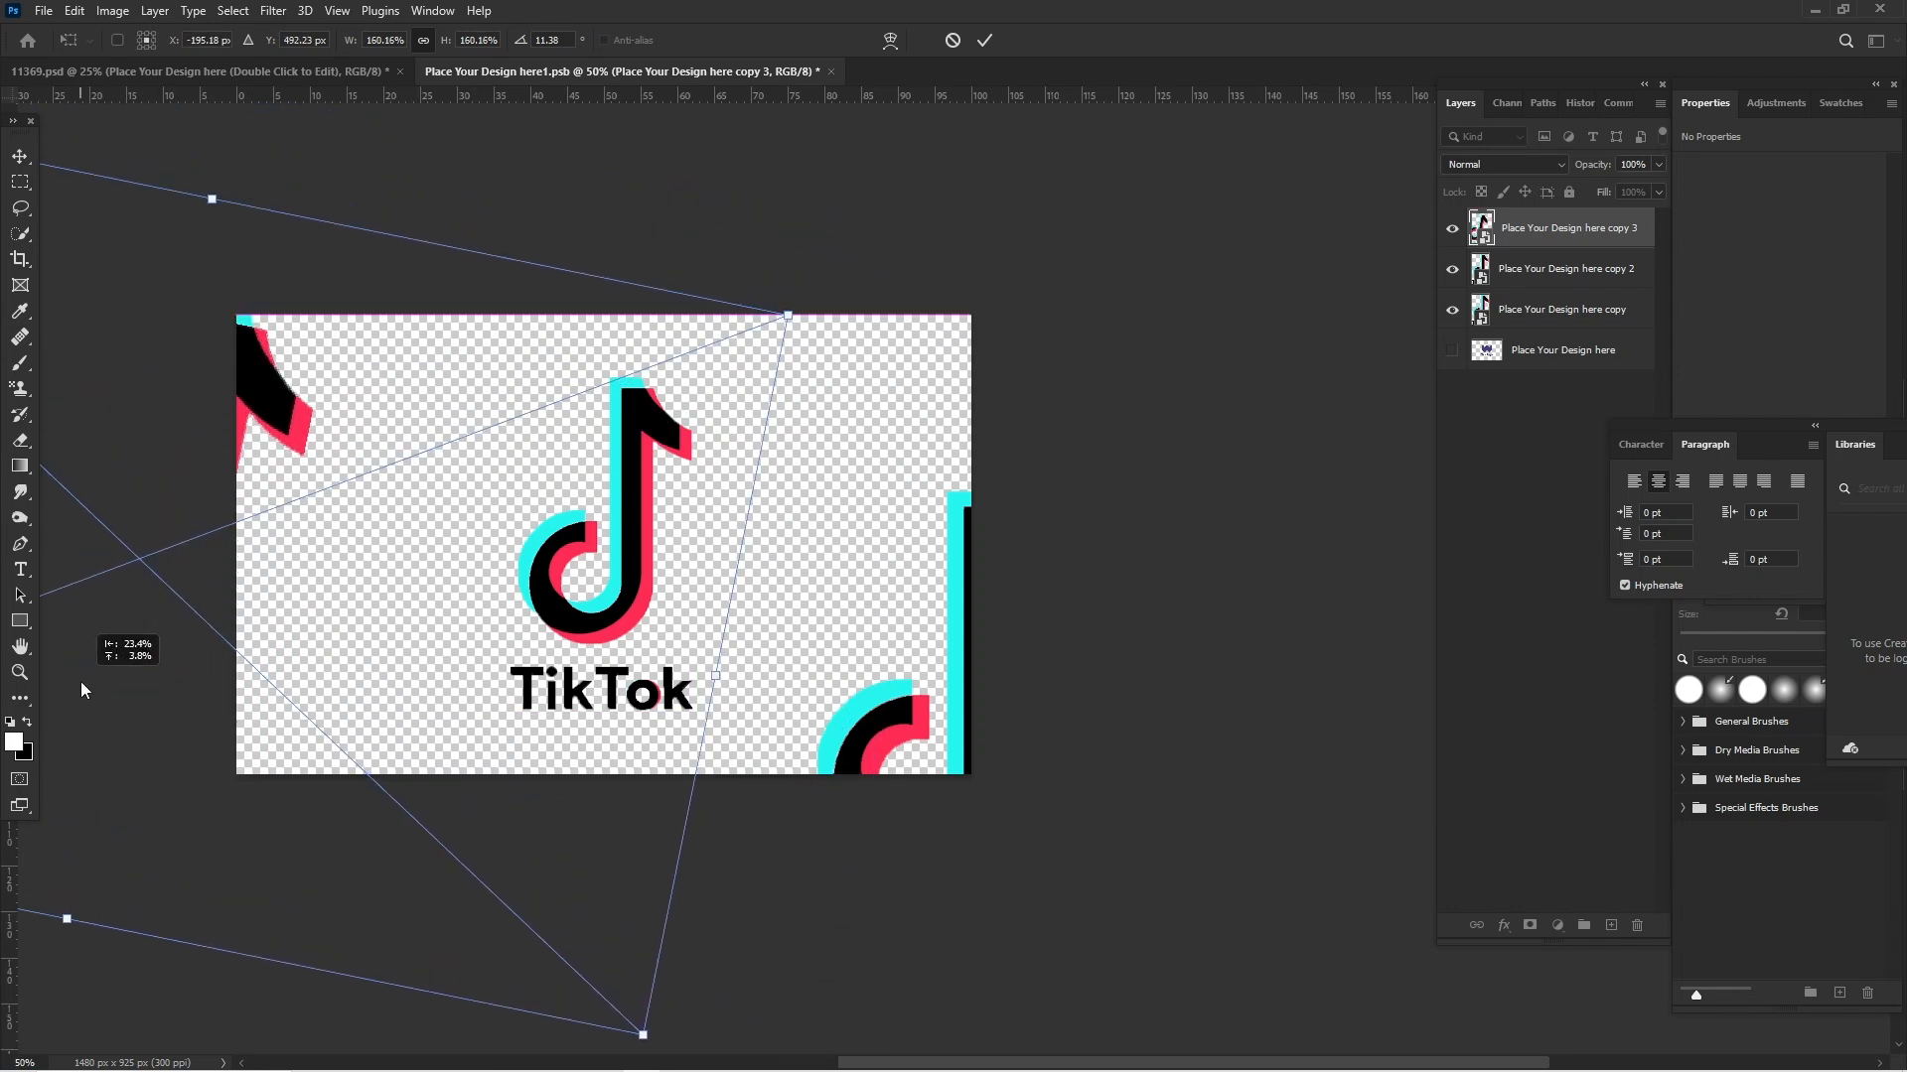
key("Return")
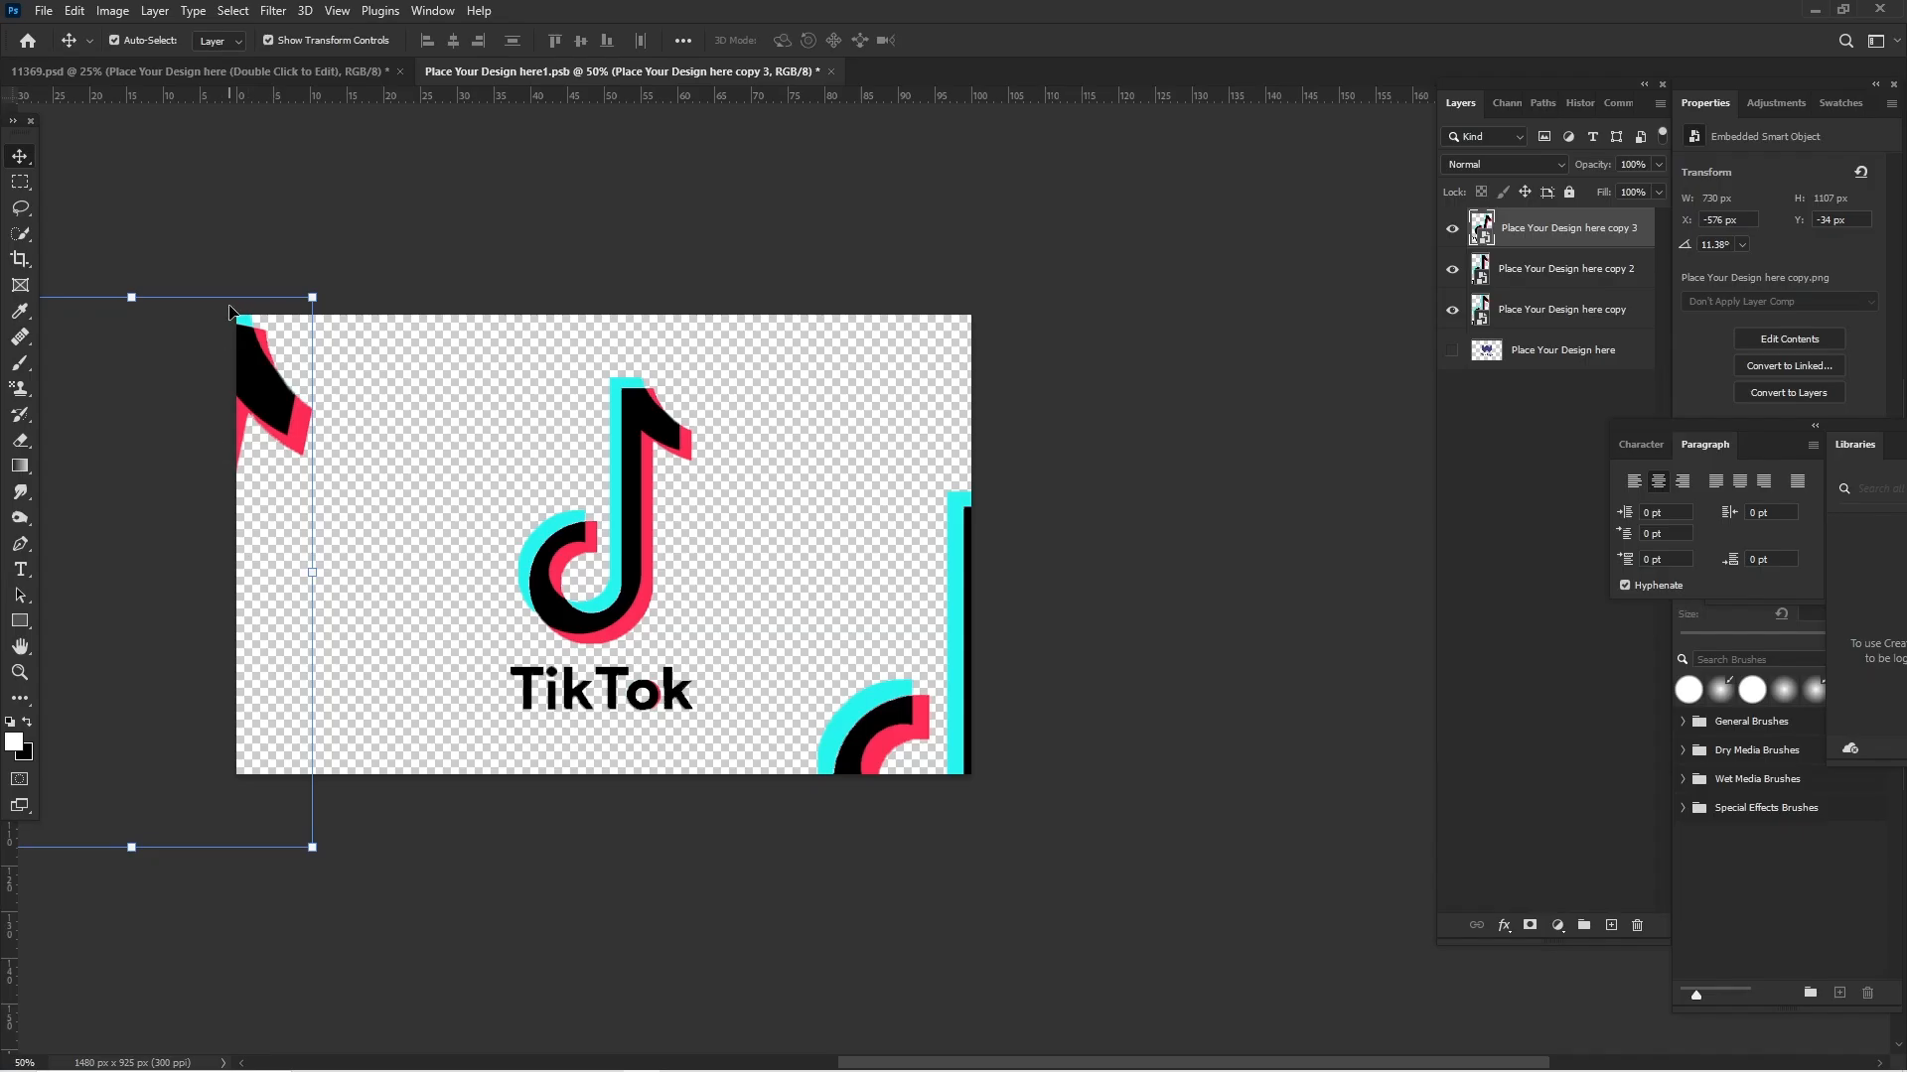
left_click_drag(260, 391, 289, 408)
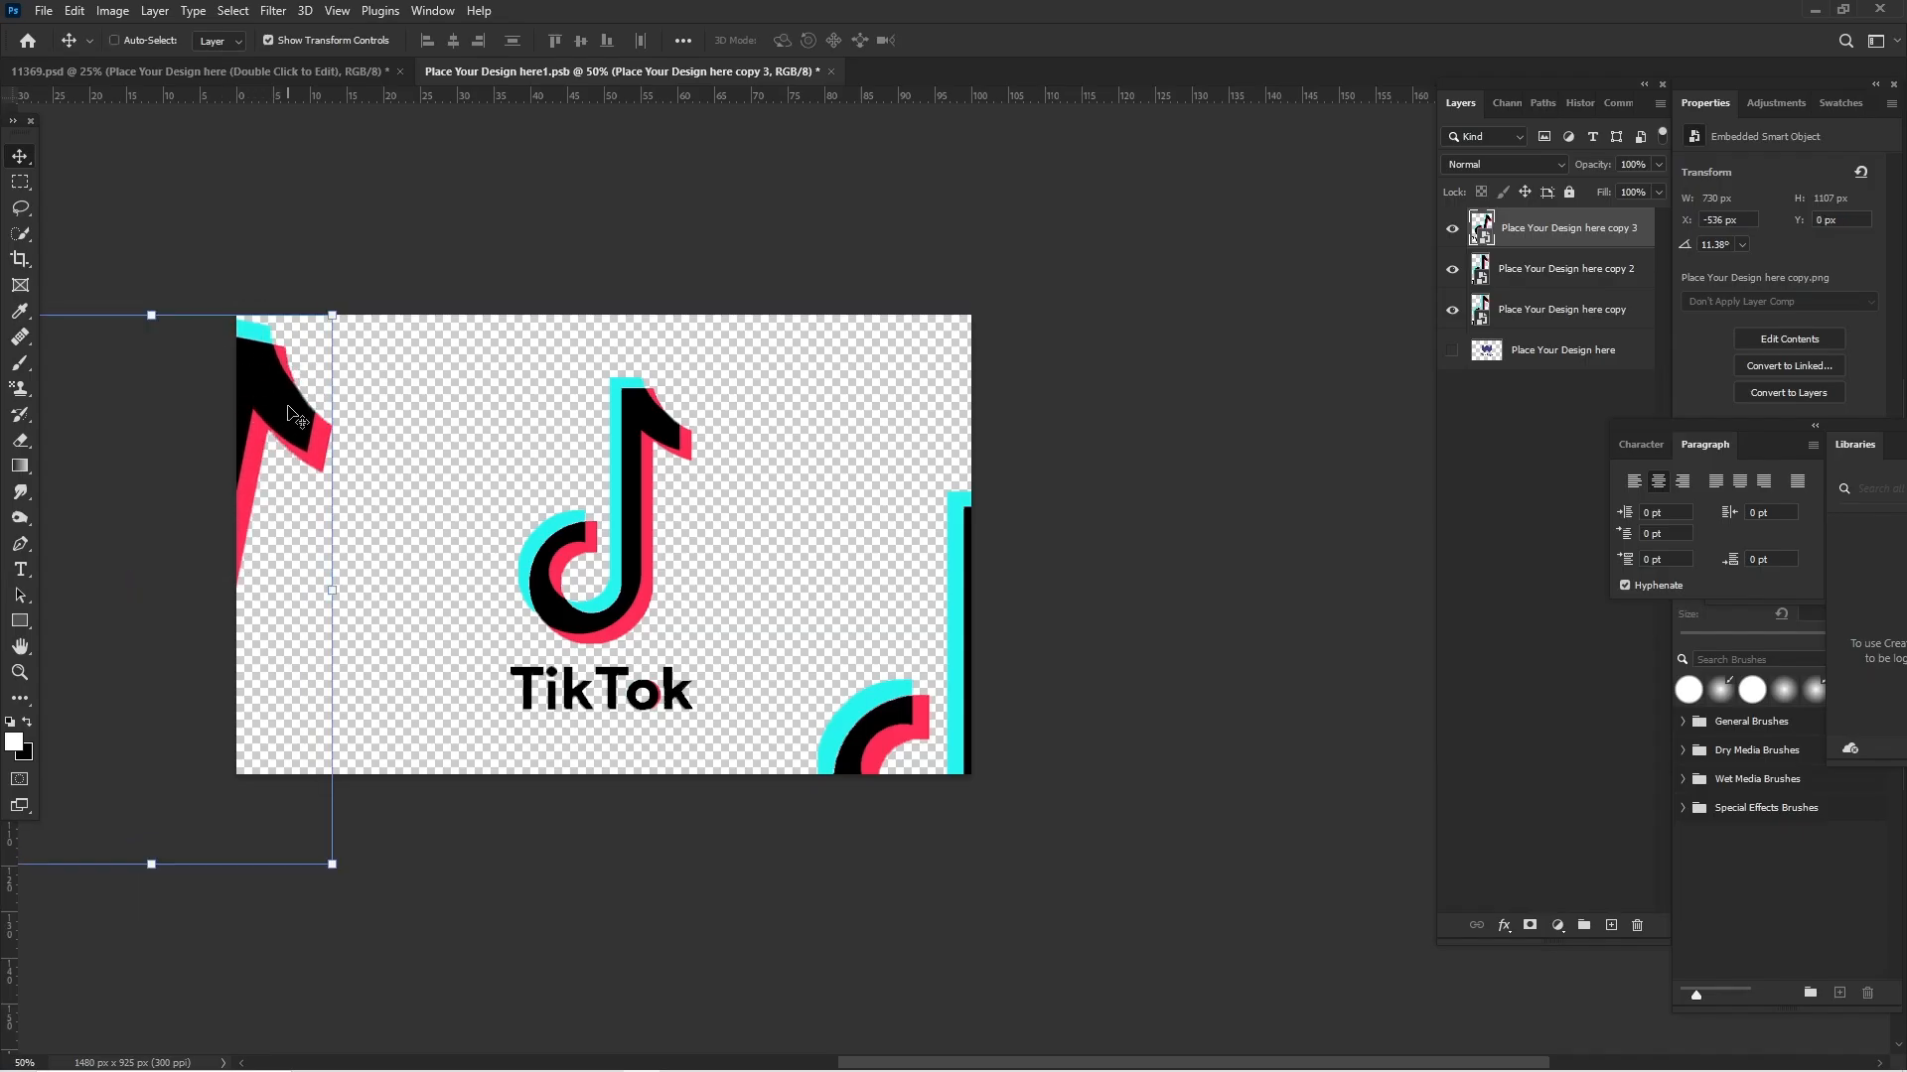
Save the edited smart object contents and return to the 11369.psd mockup
left_click(629, 216)
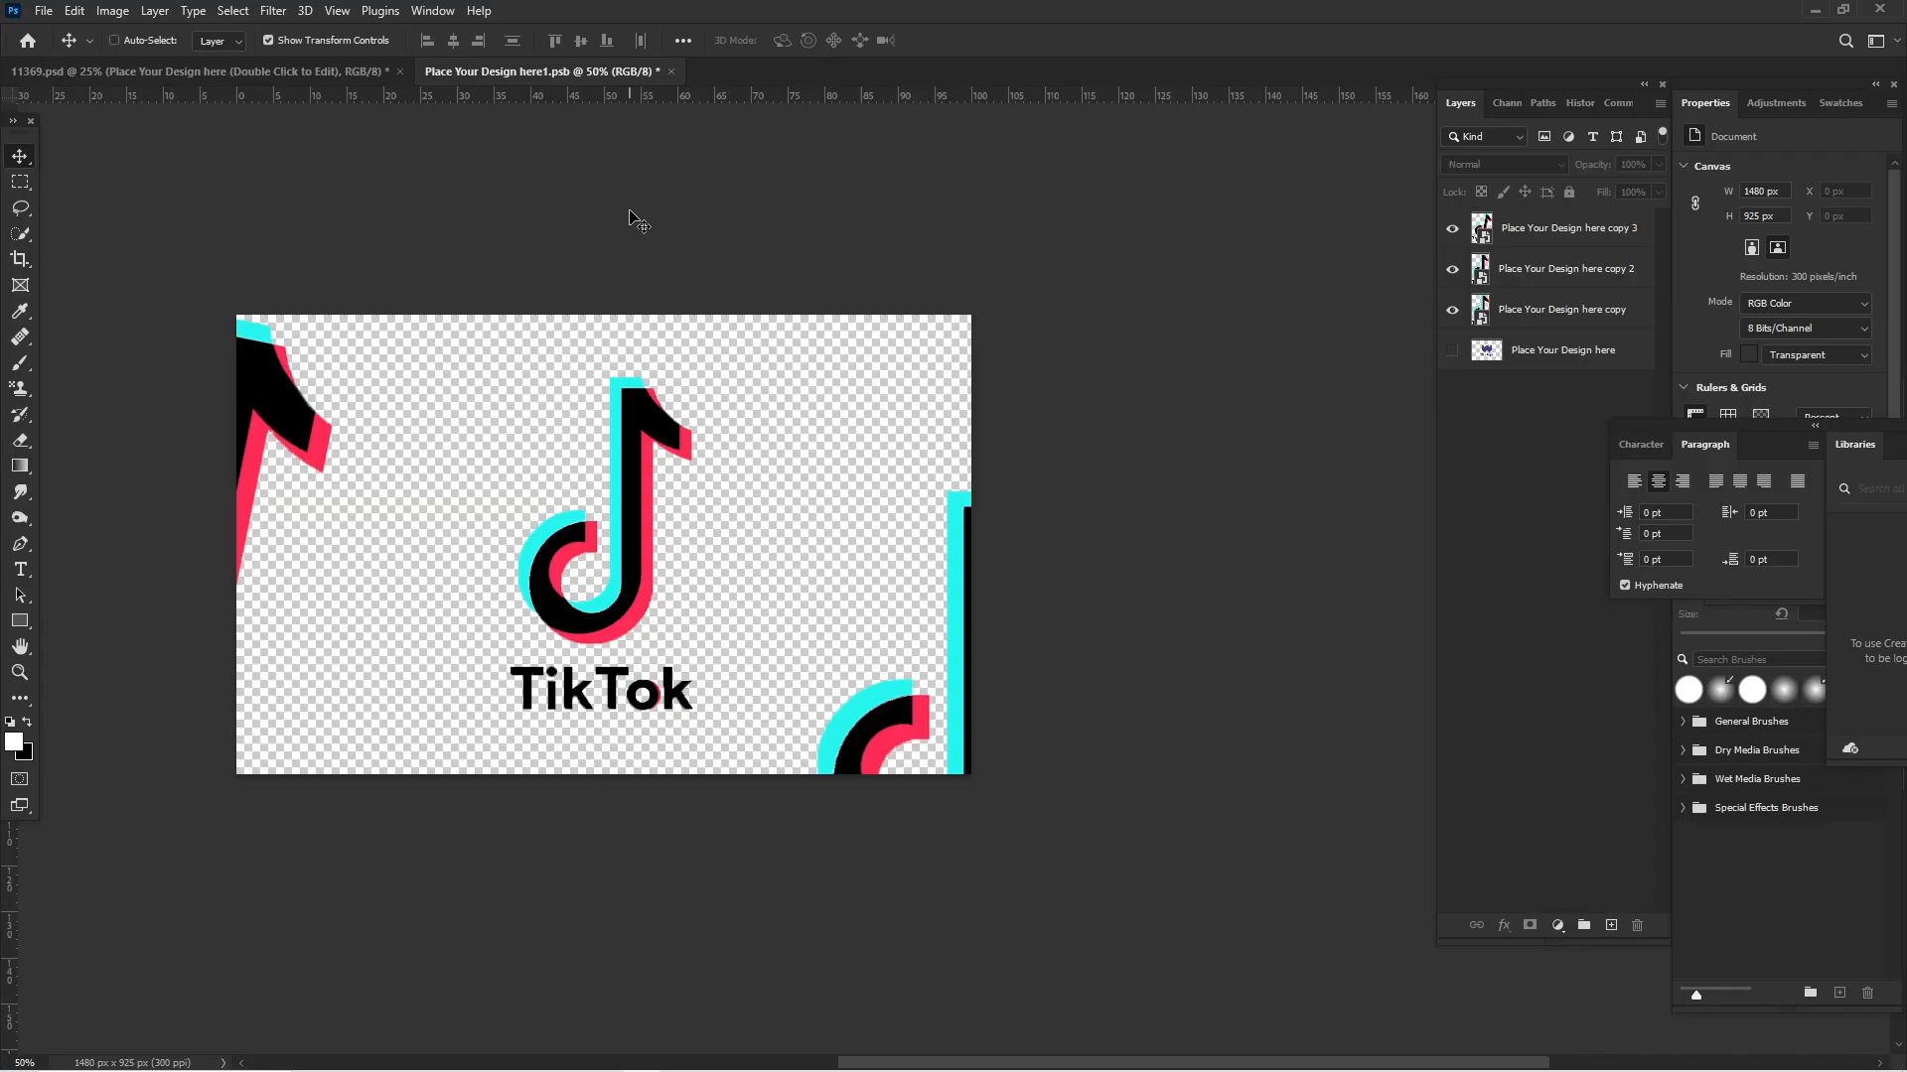
key("ctrl+s")
left_click(319, 75)
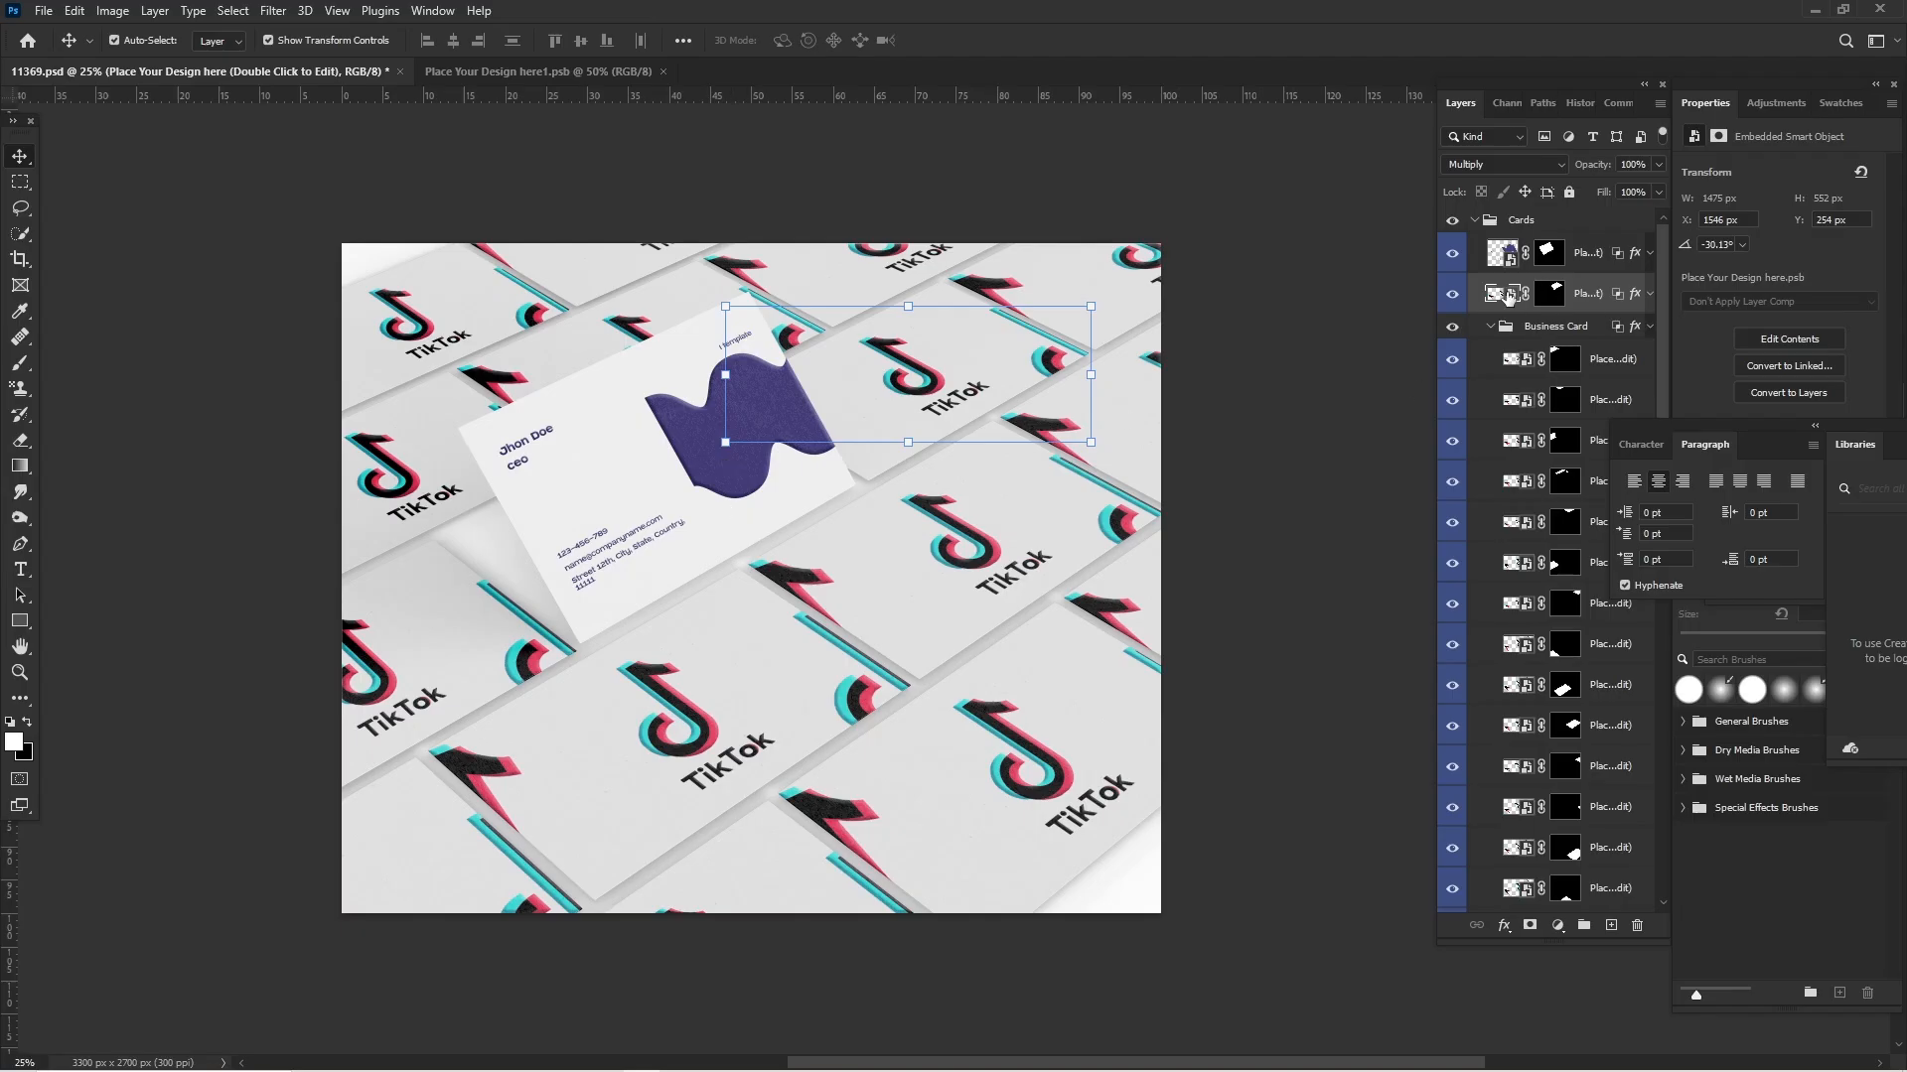
Compare the saved TikTok card artwork with its appearance on the cards in the mockup
double_click(1507, 296)
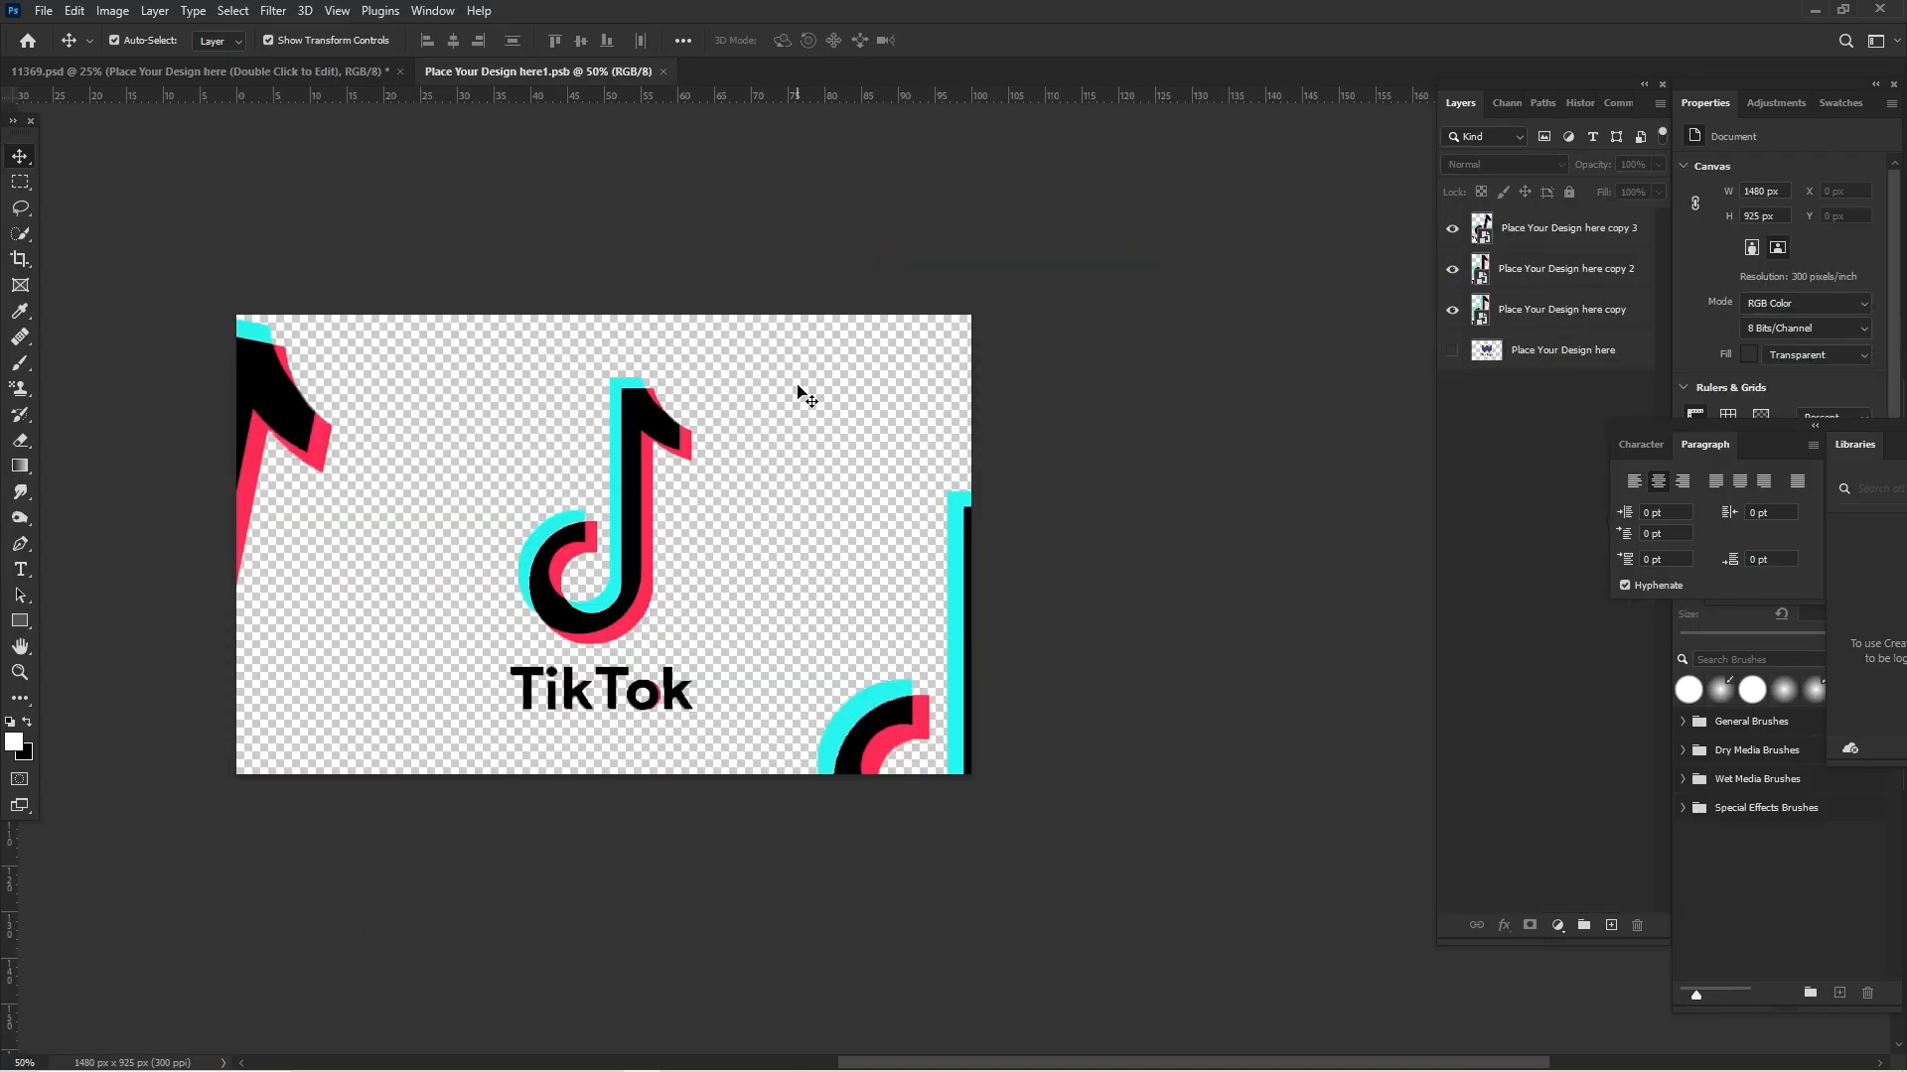
left_click(286, 67)
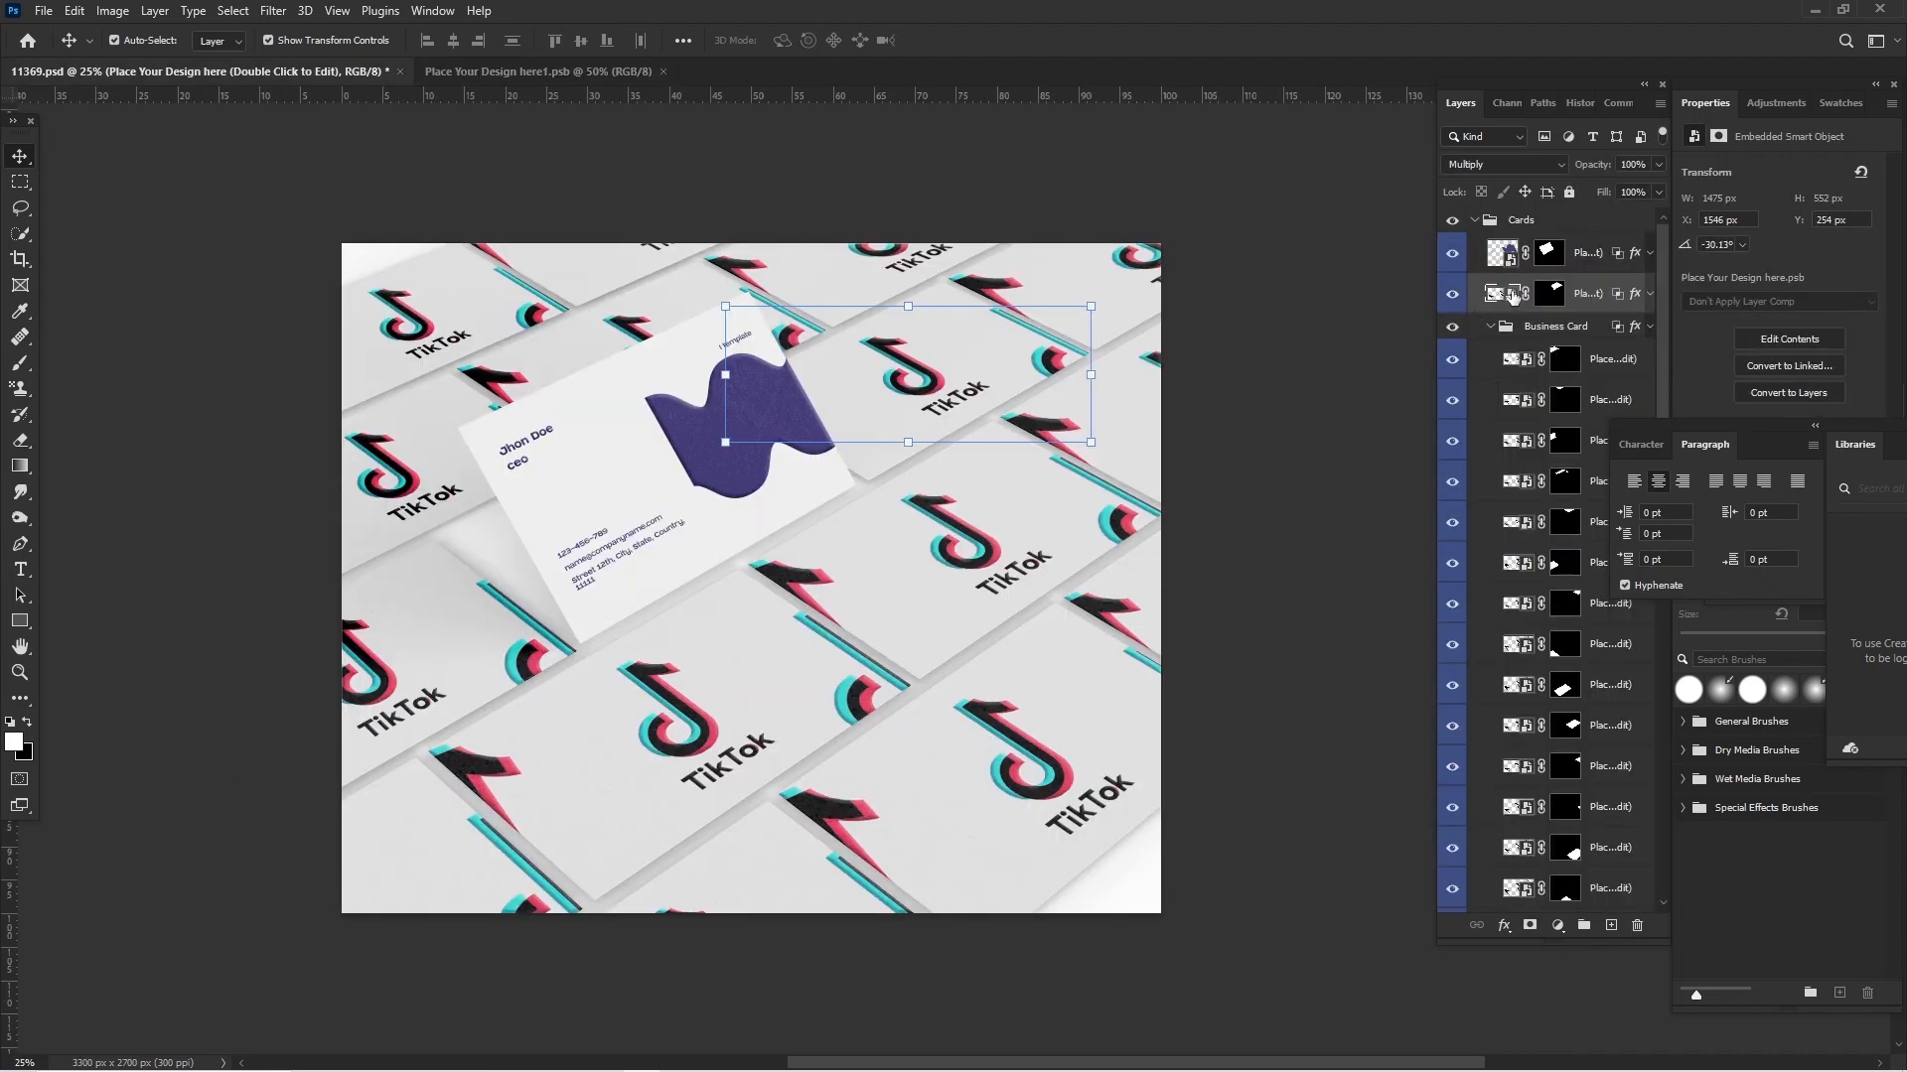
double_click(1511, 295)
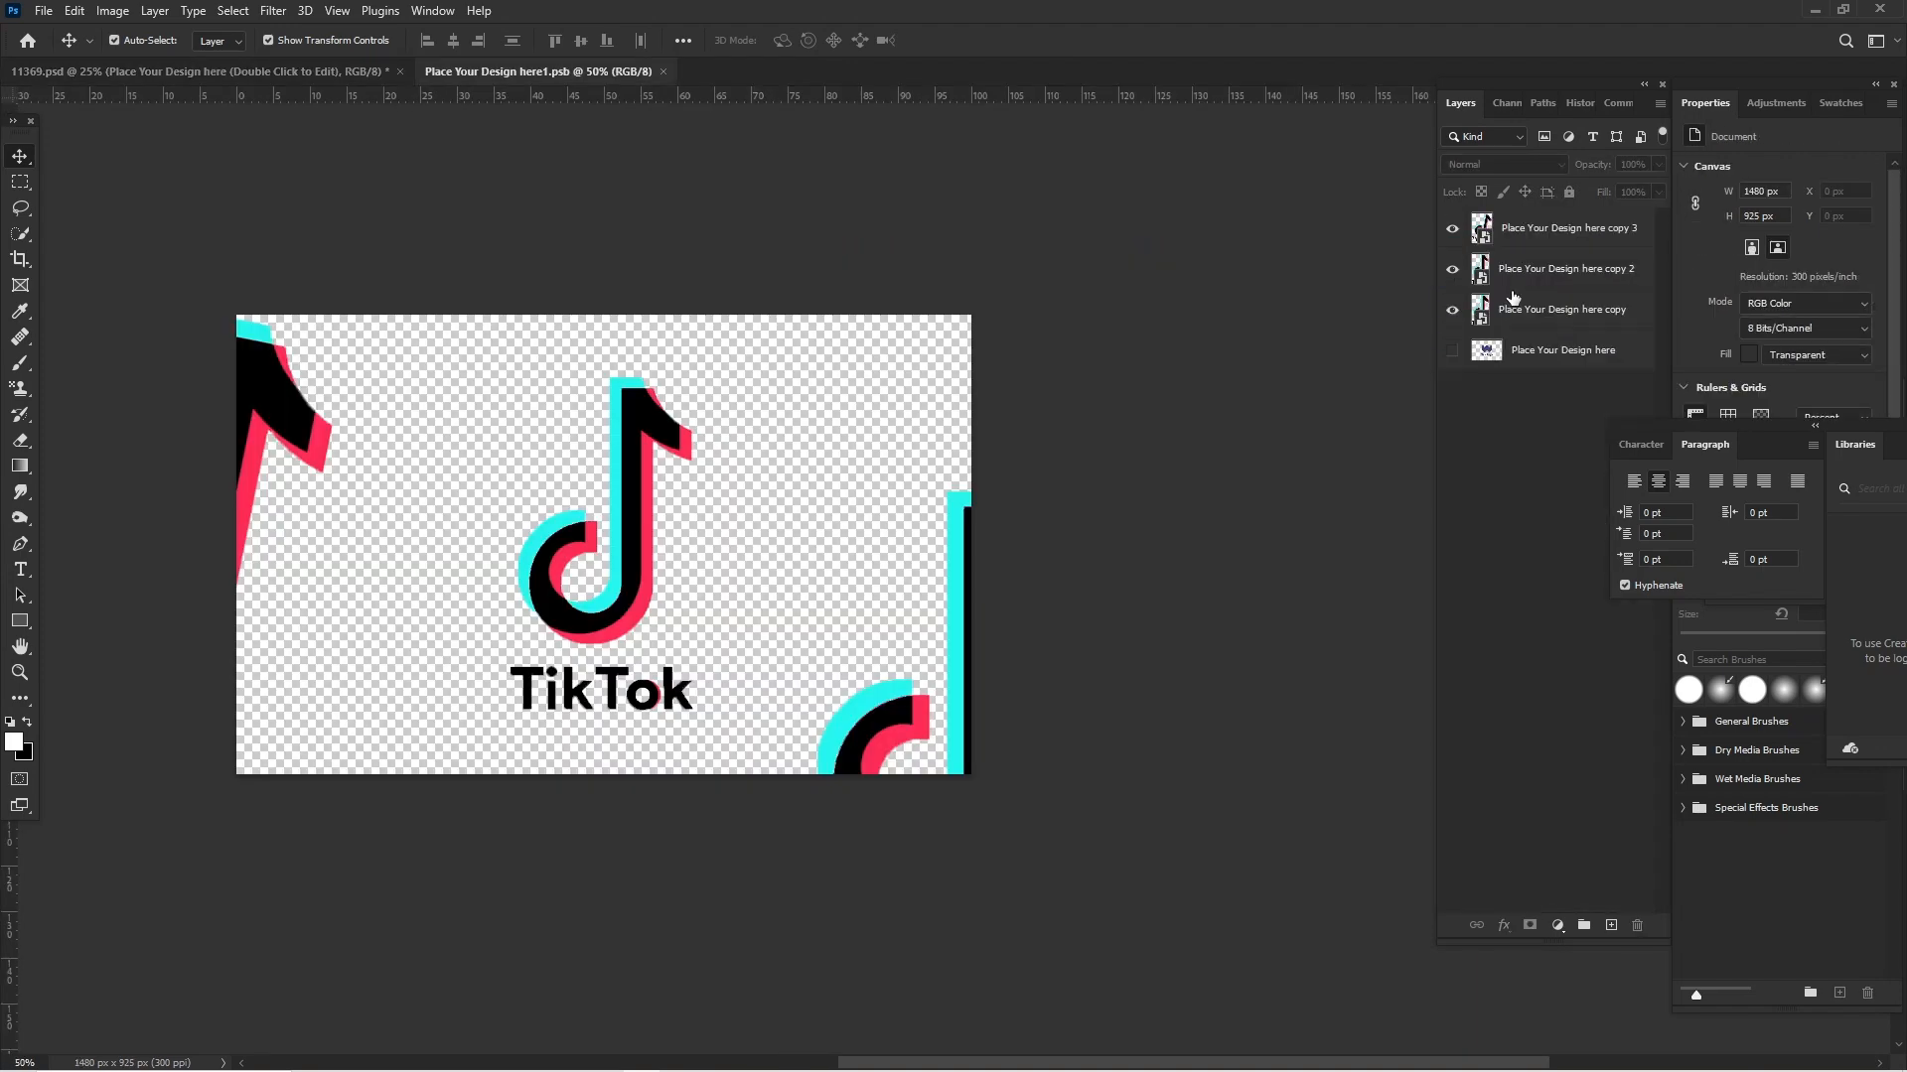
left_click(218, 71)
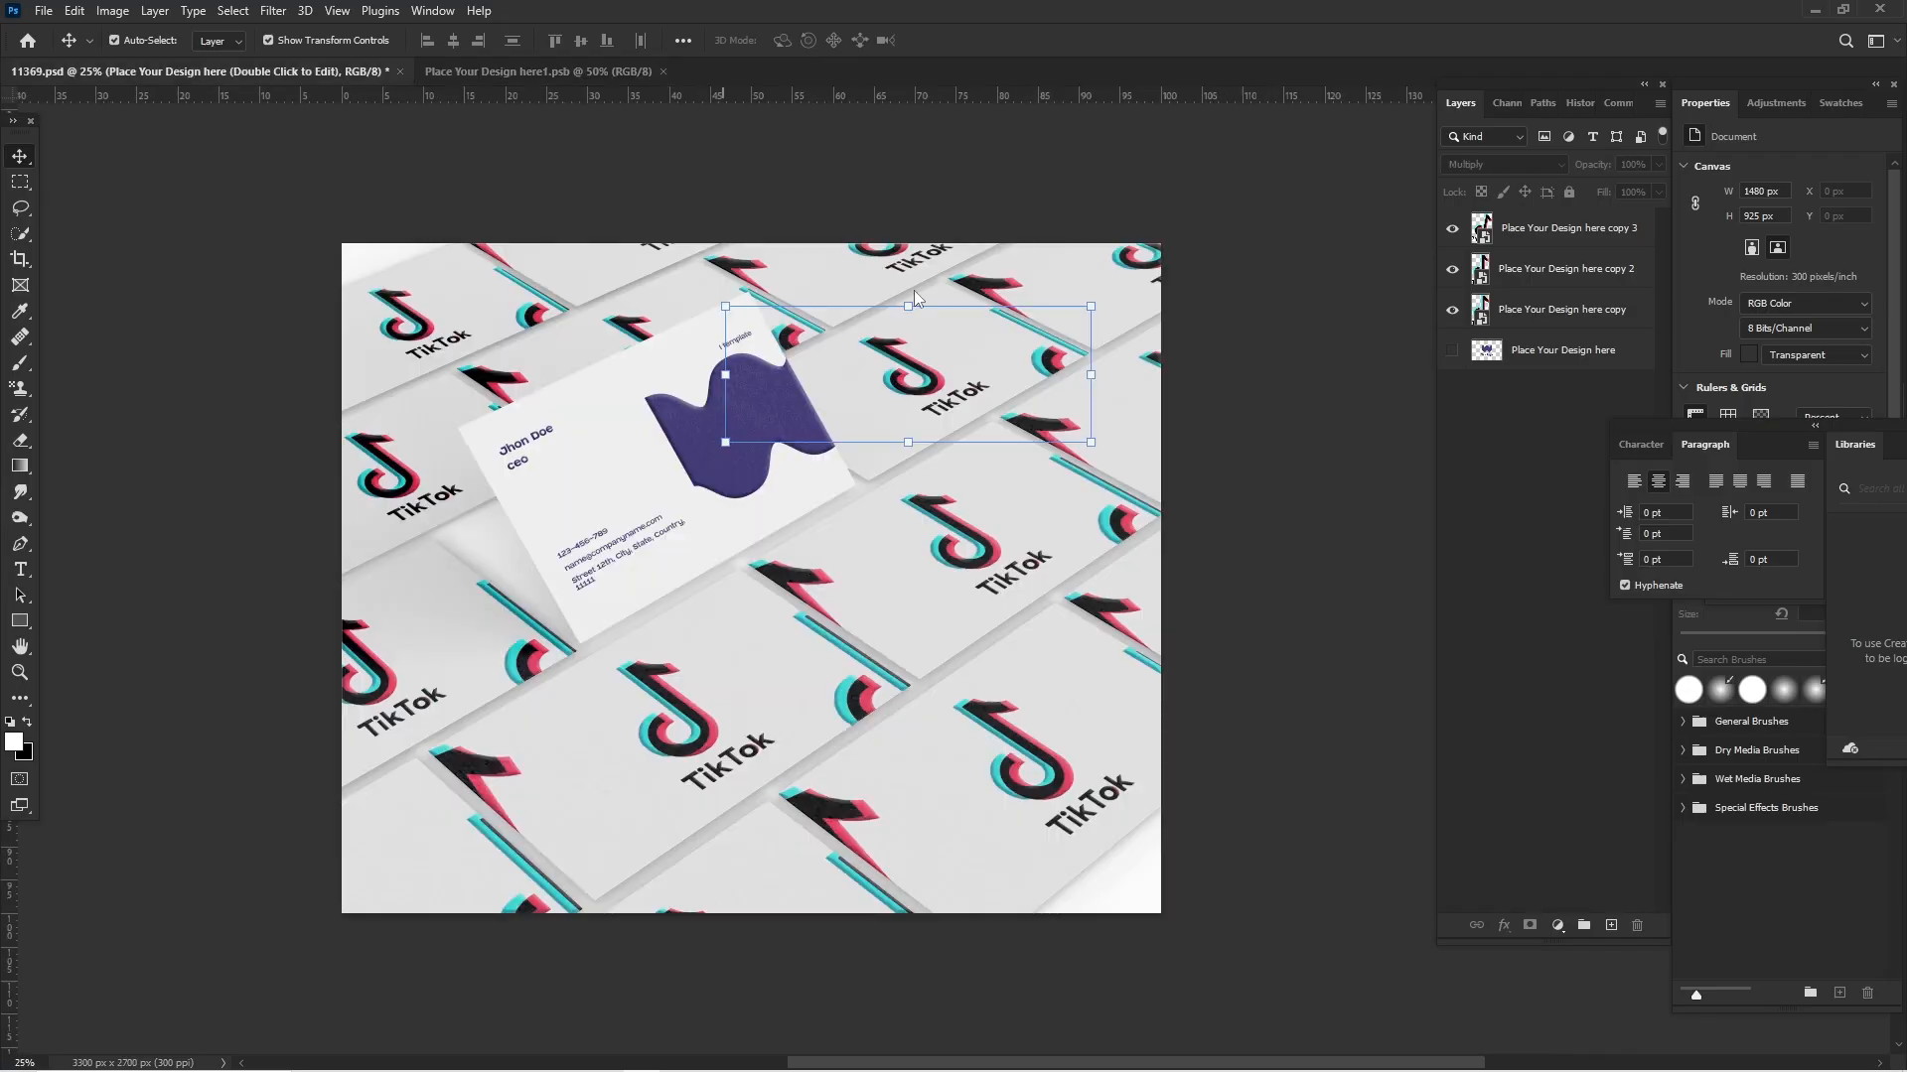
Open the contents of the smart object that holds the upright name card's design
left_click(1508, 255)
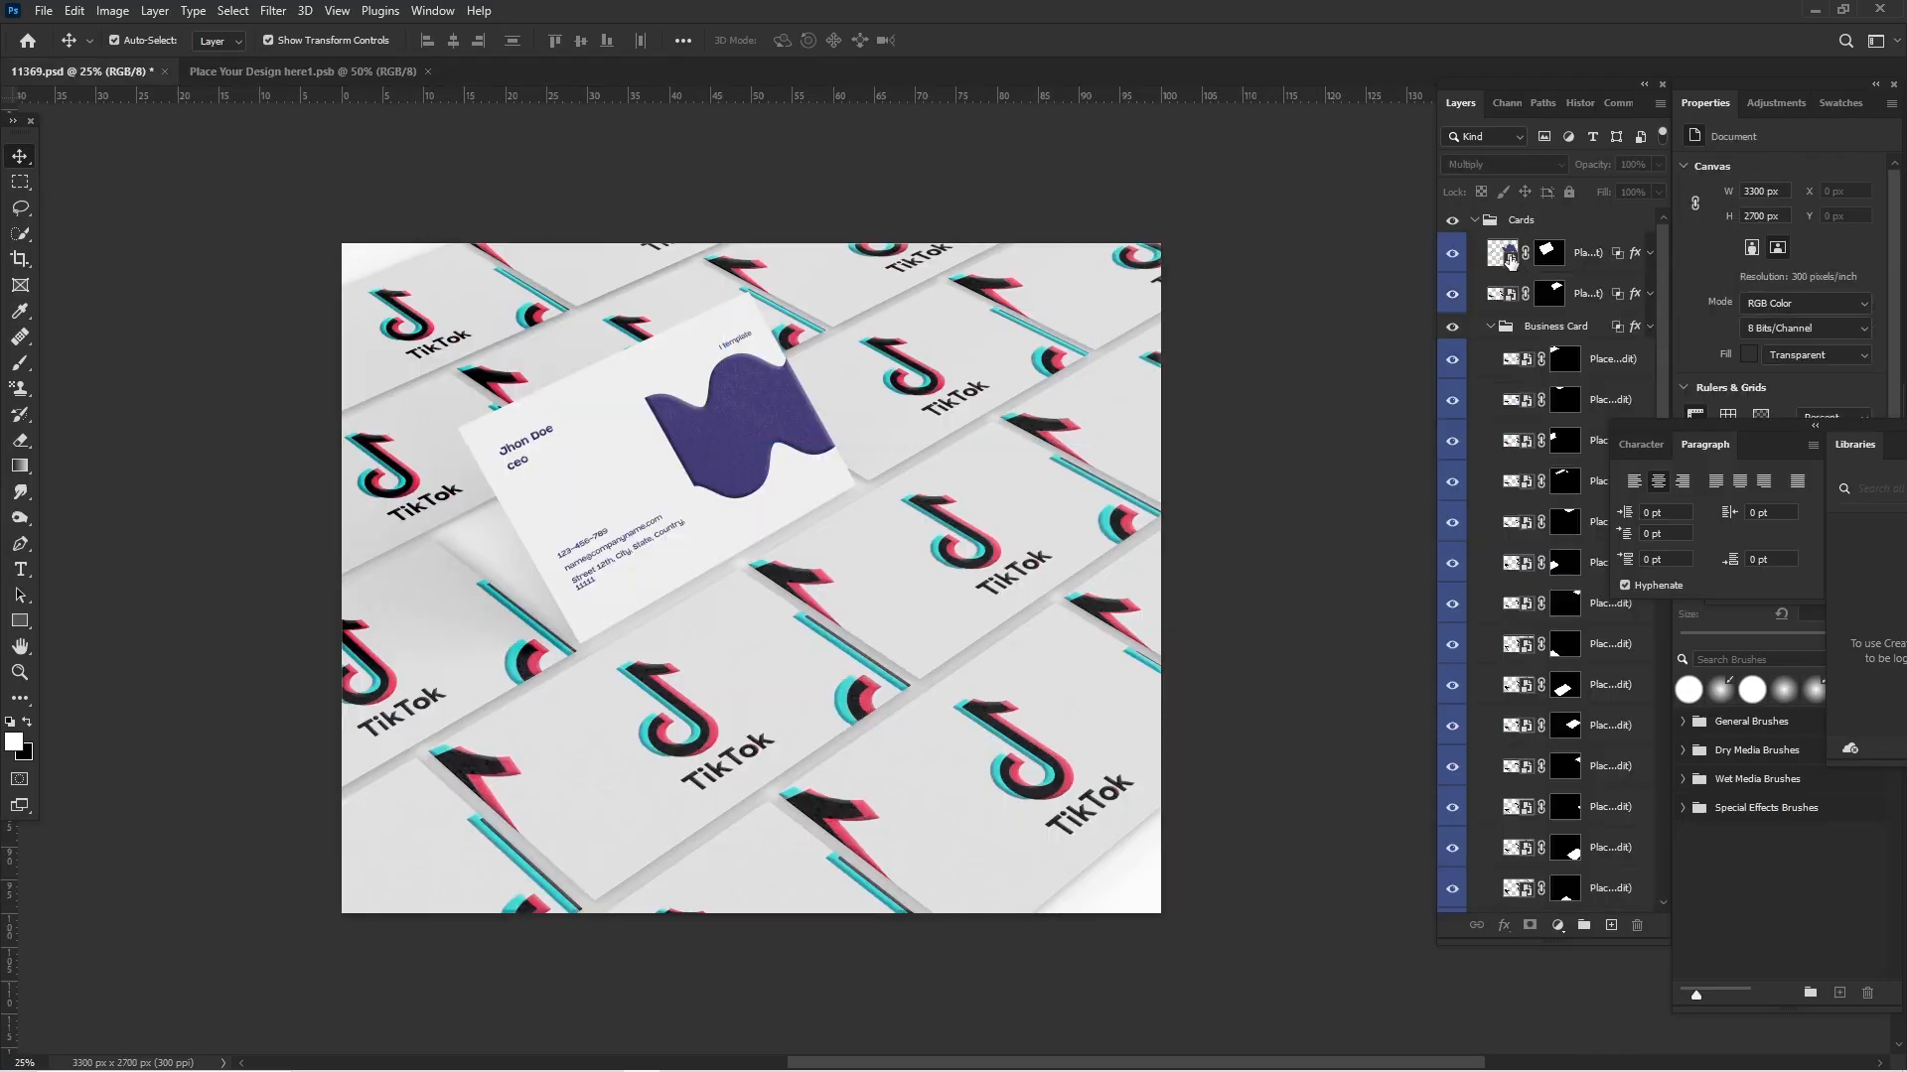
double_click(1511, 261)
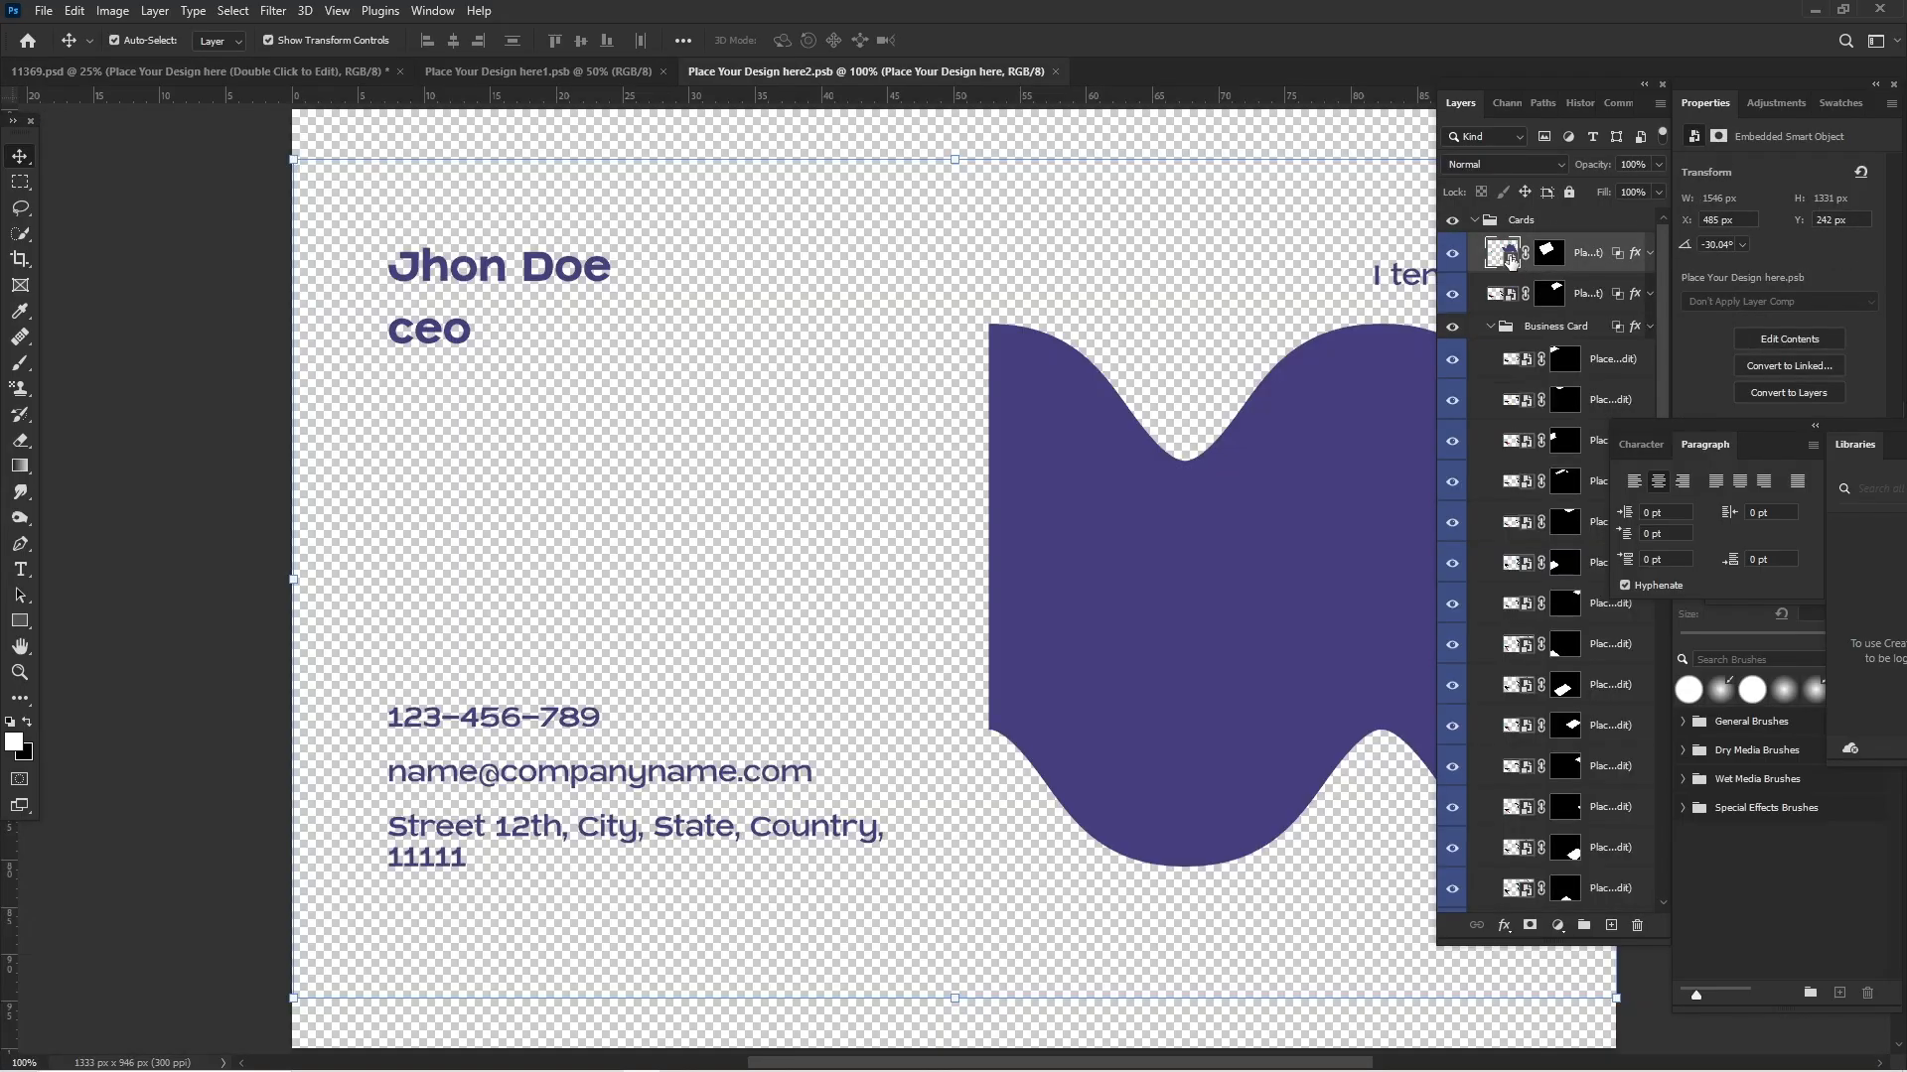
scroll(998, 482, "down", 3)
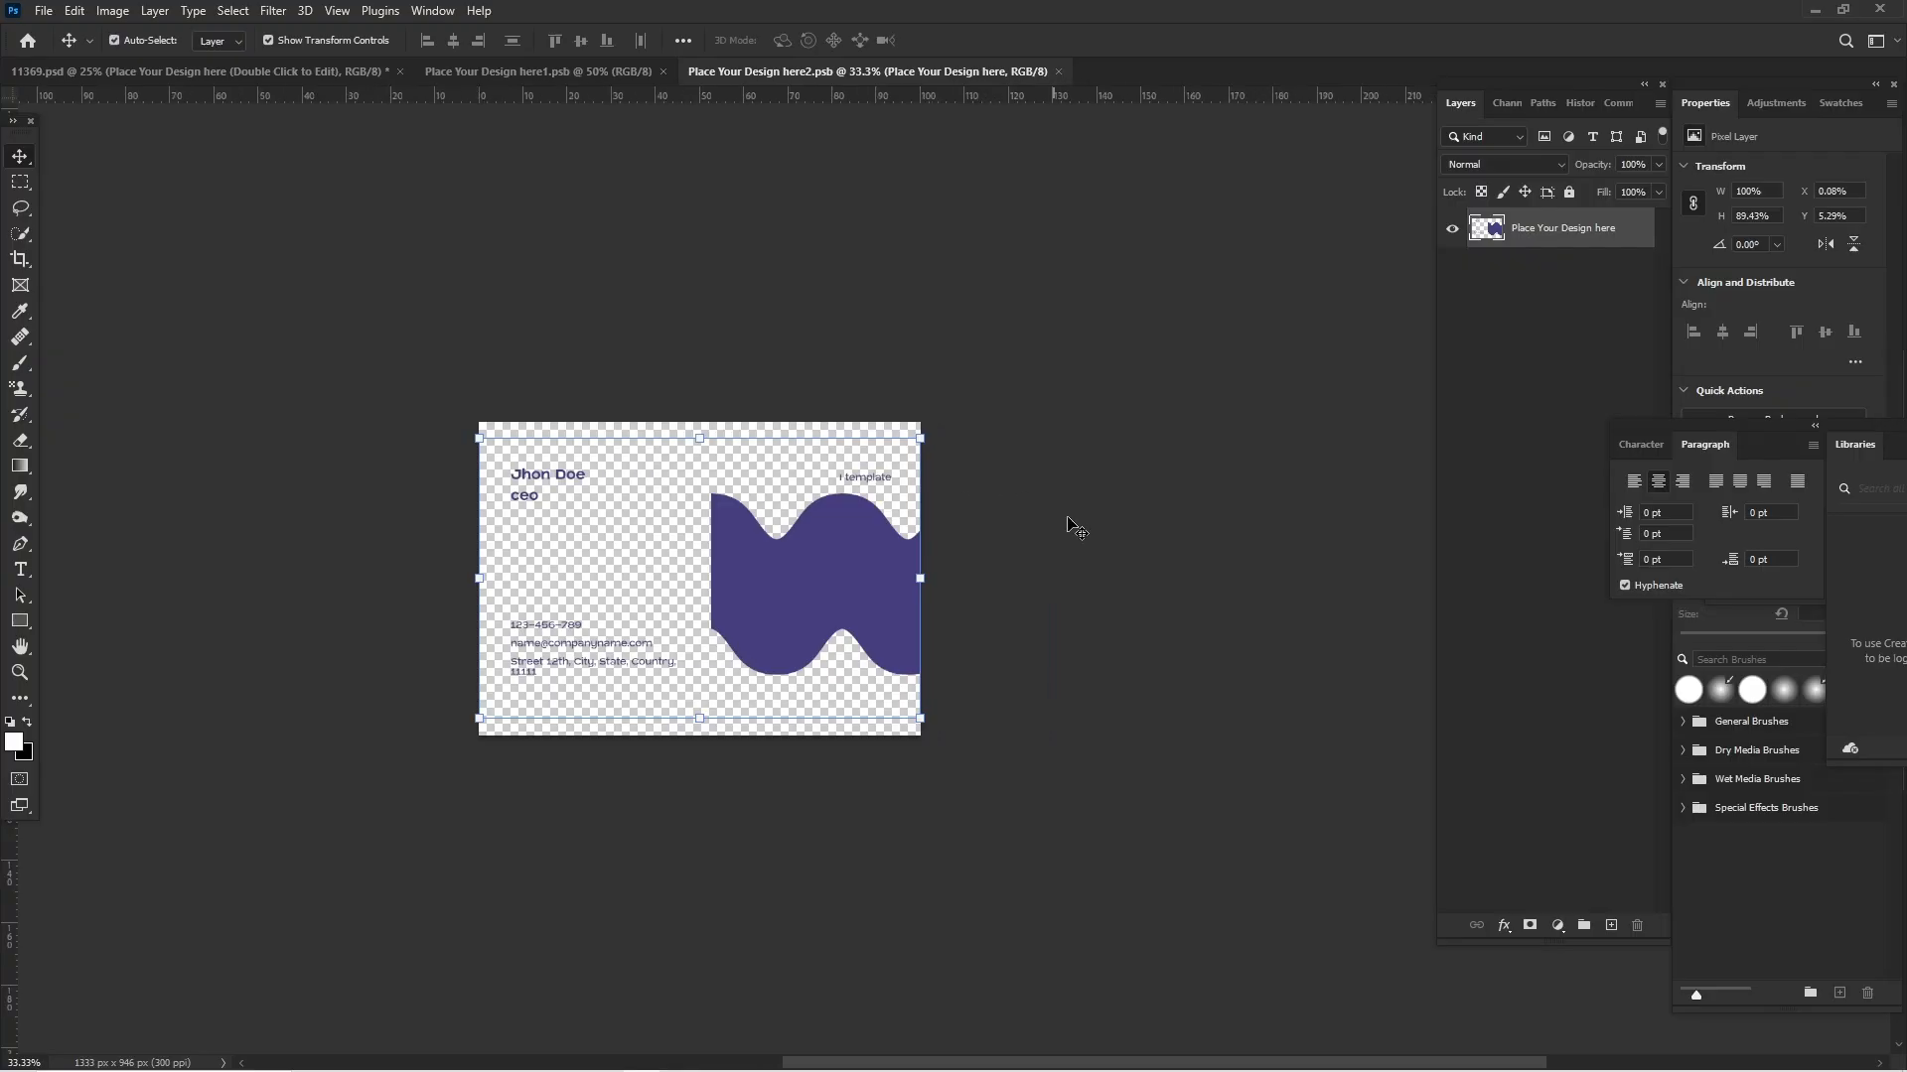
Copy the phone, e-mail and address lines to a new layer and hide the original Place Your Design here layer
left_click(864, 519)
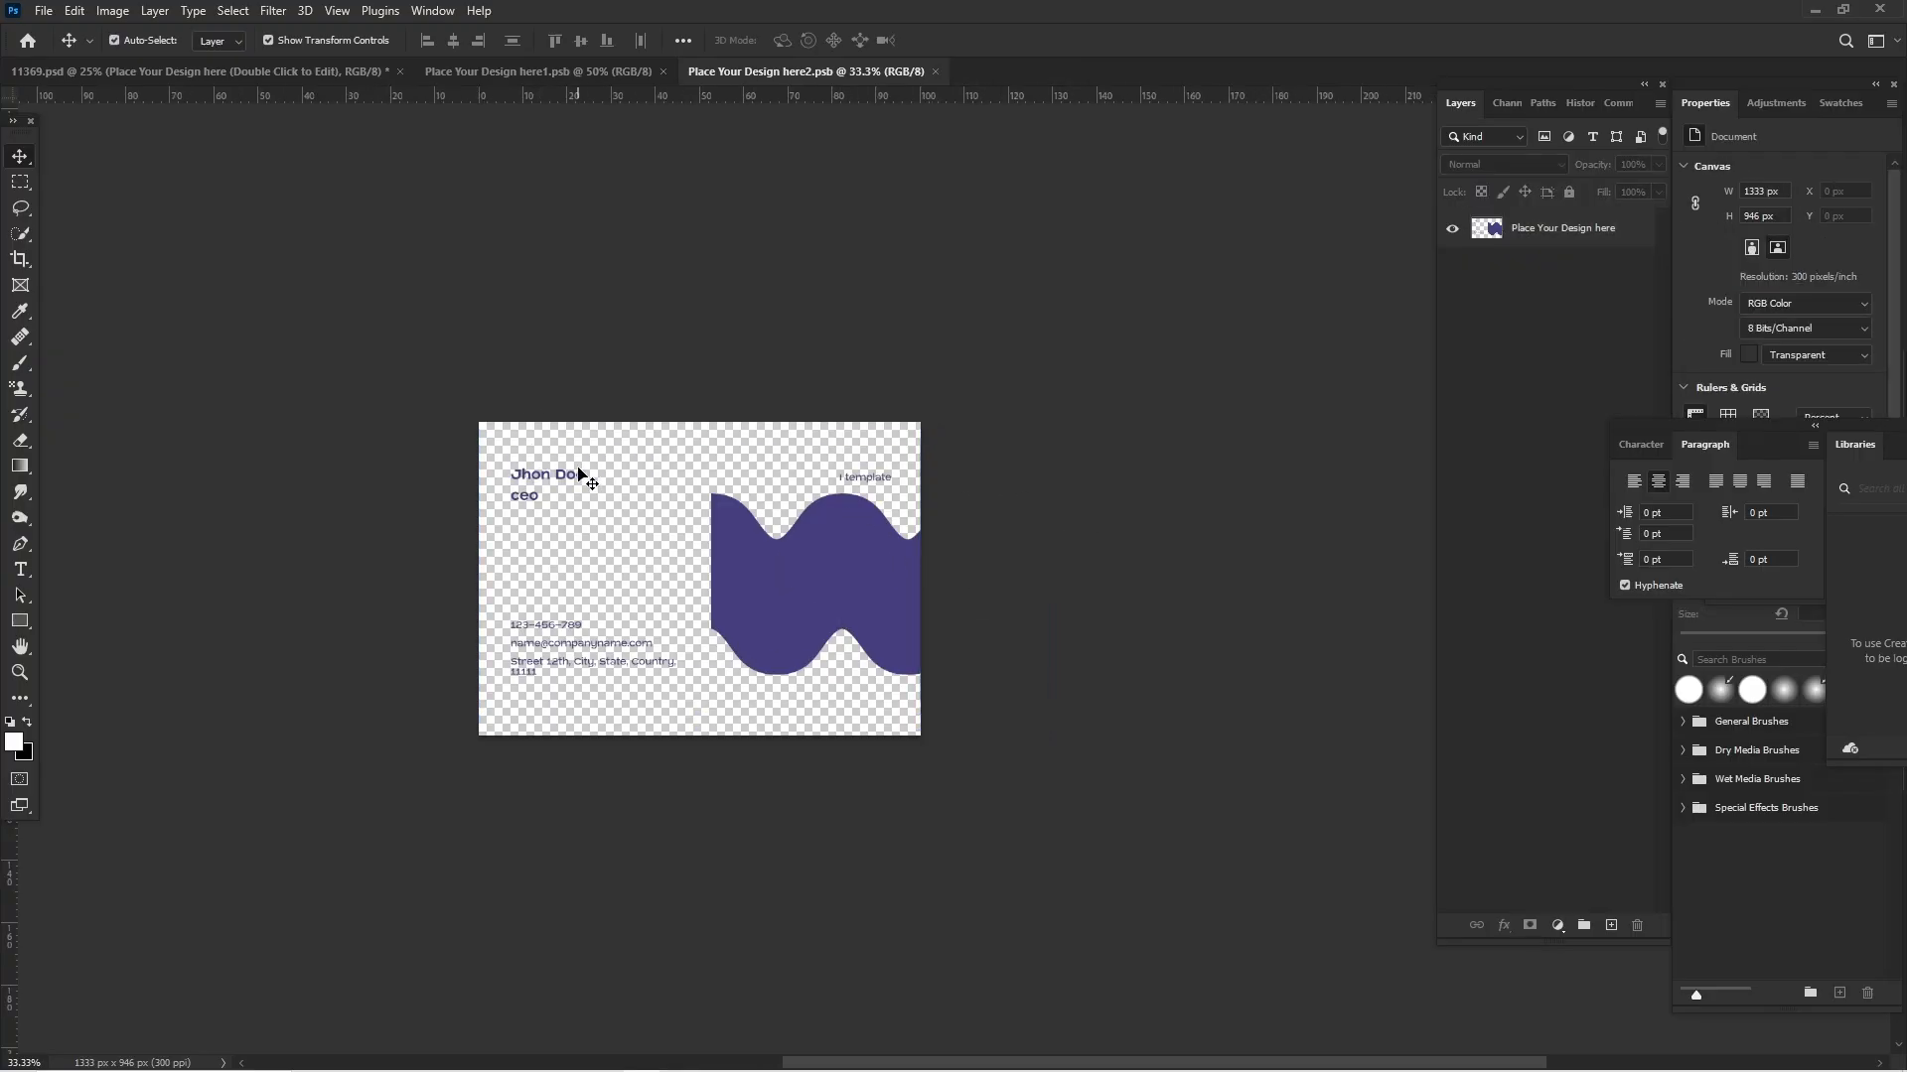
left_click(538, 644)
left_click(545, 647)
left_click(21, 183)
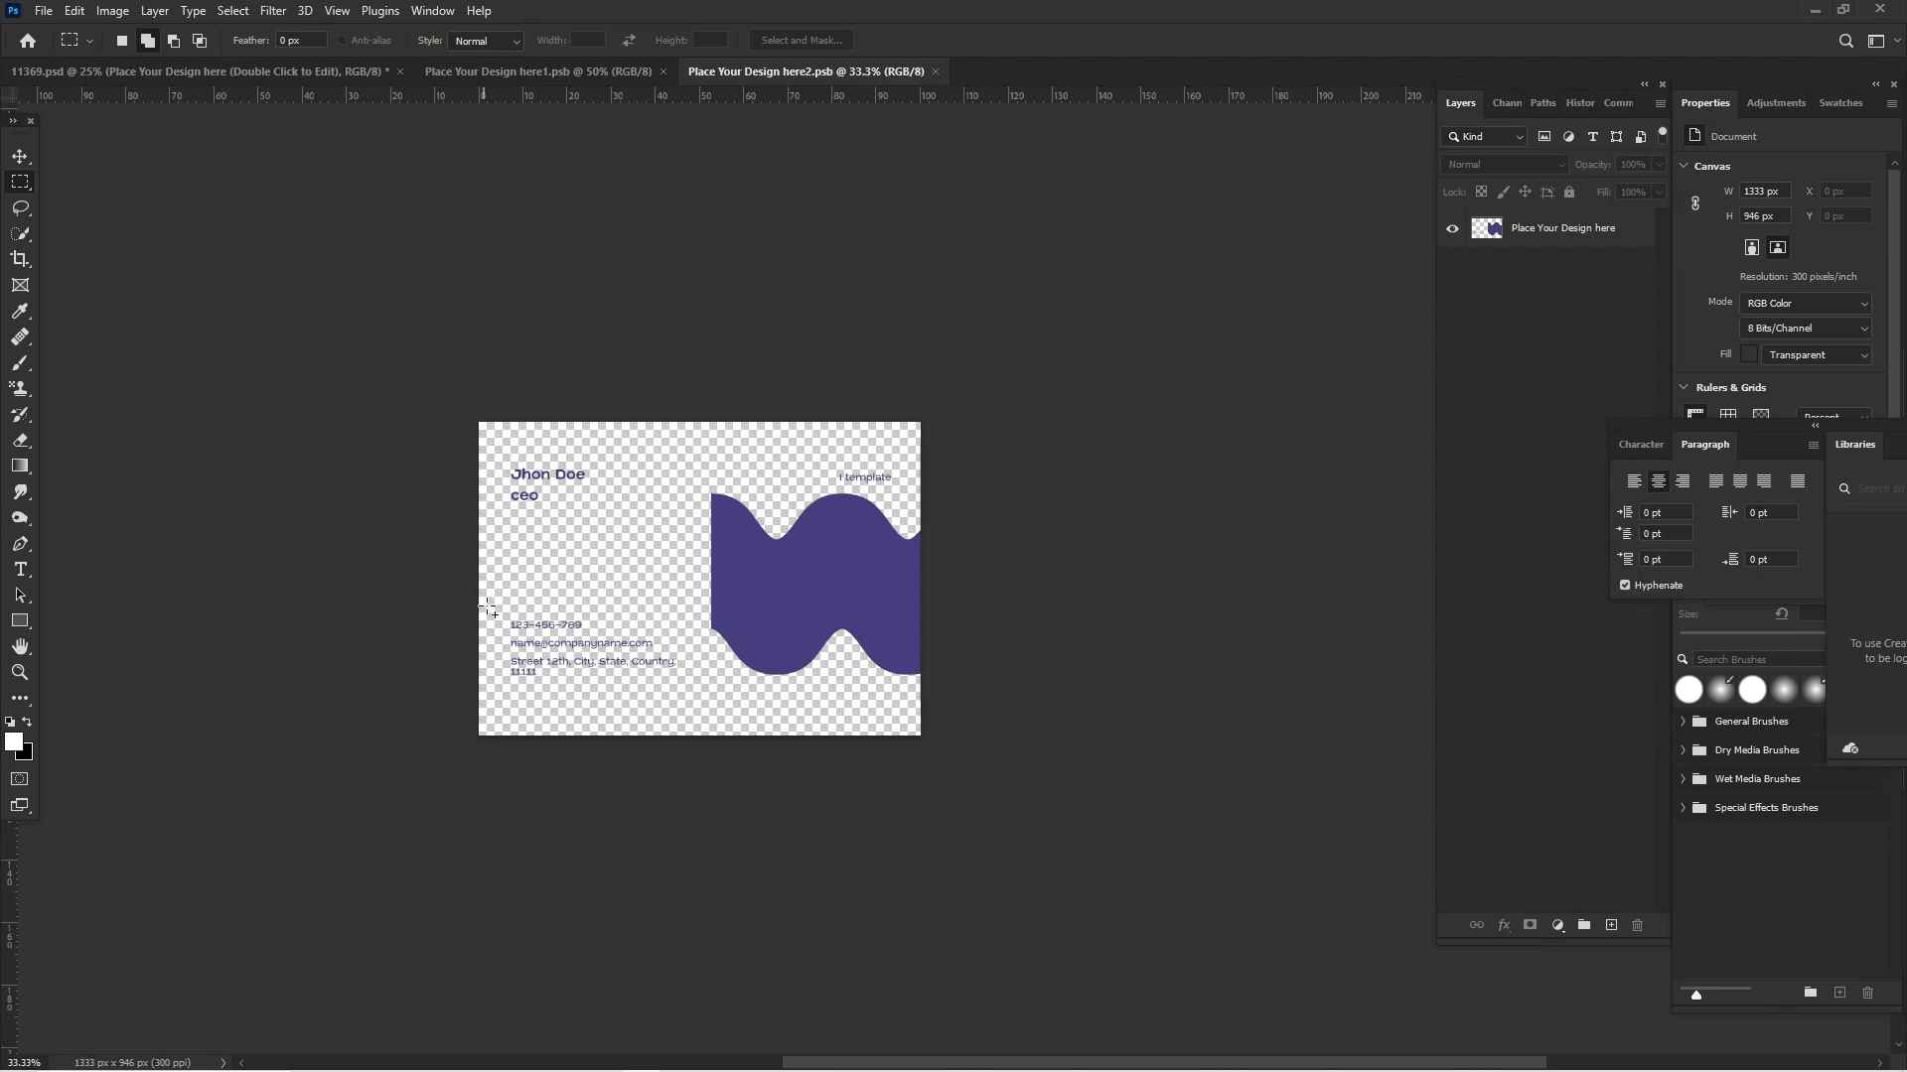
left_click_drag(488, 608, 683, 695)
key("ctrl+j")
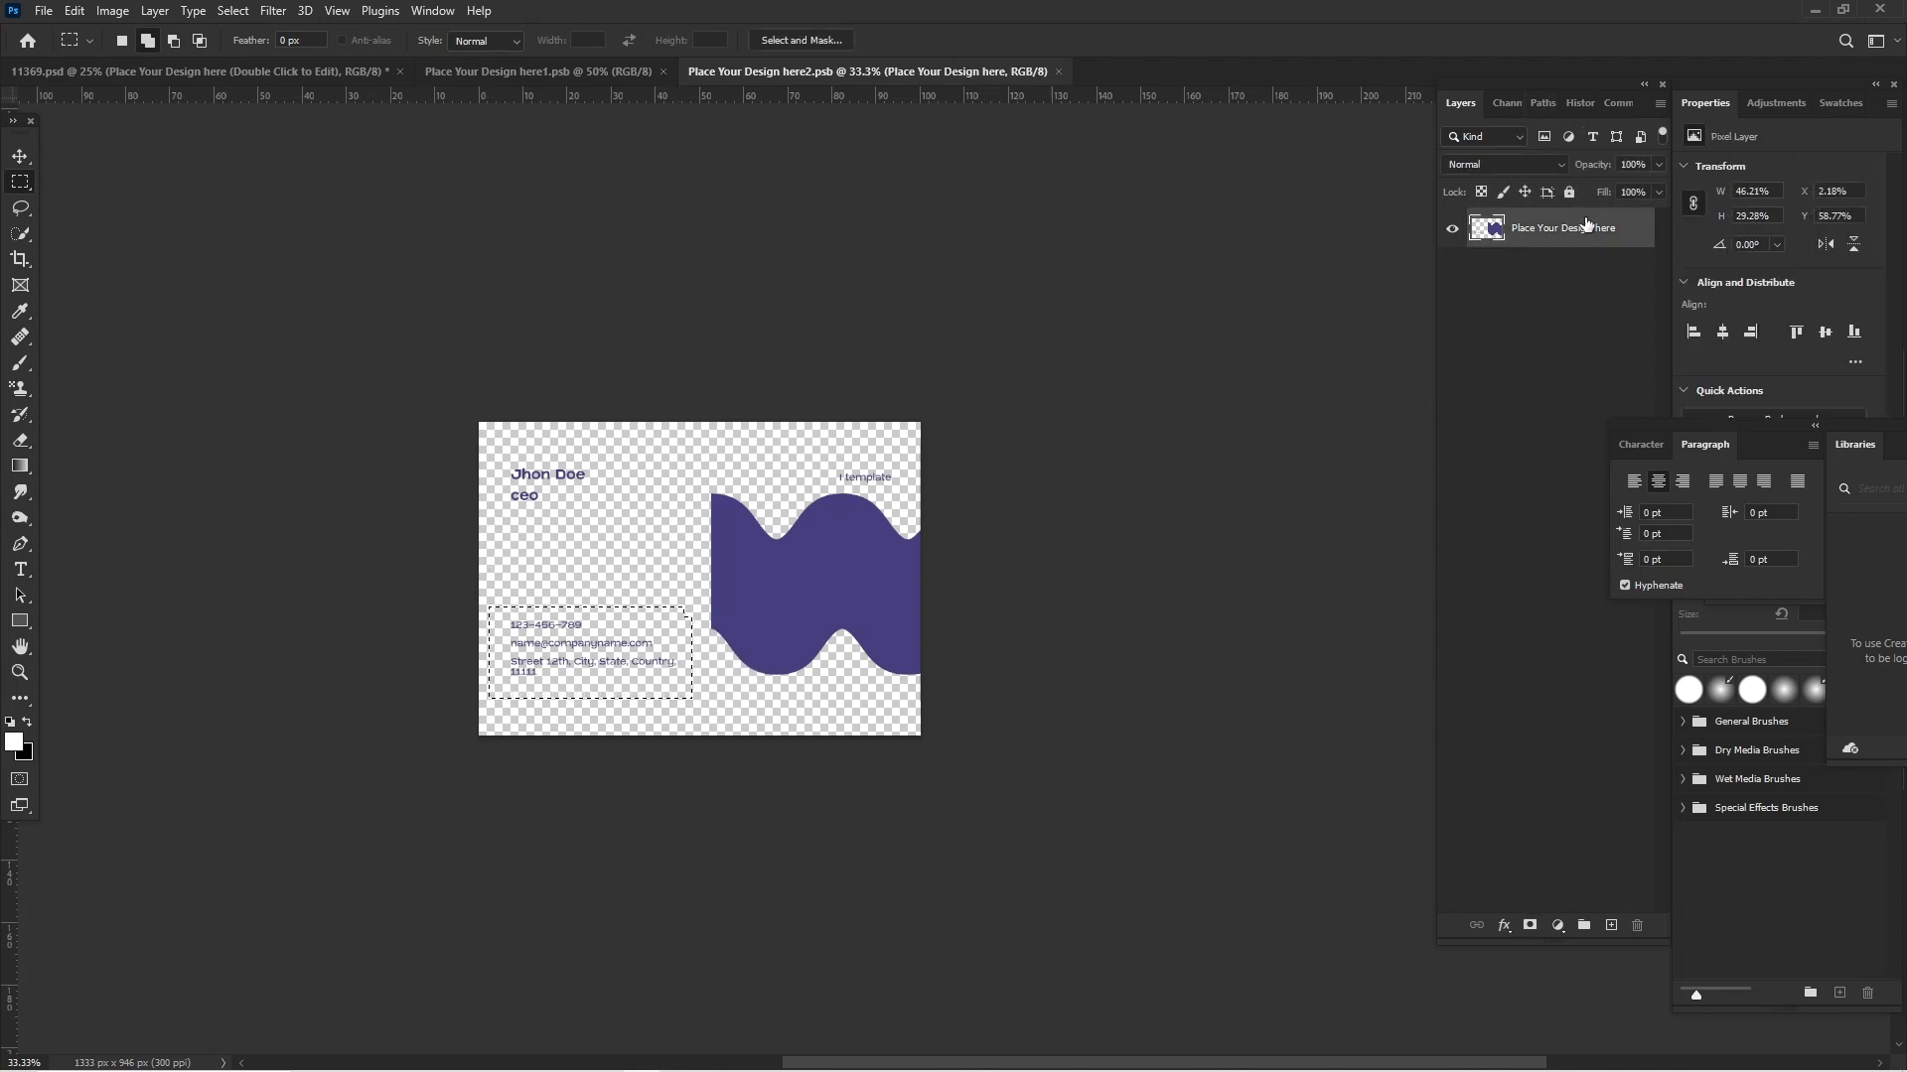
left_click(1448, 267)
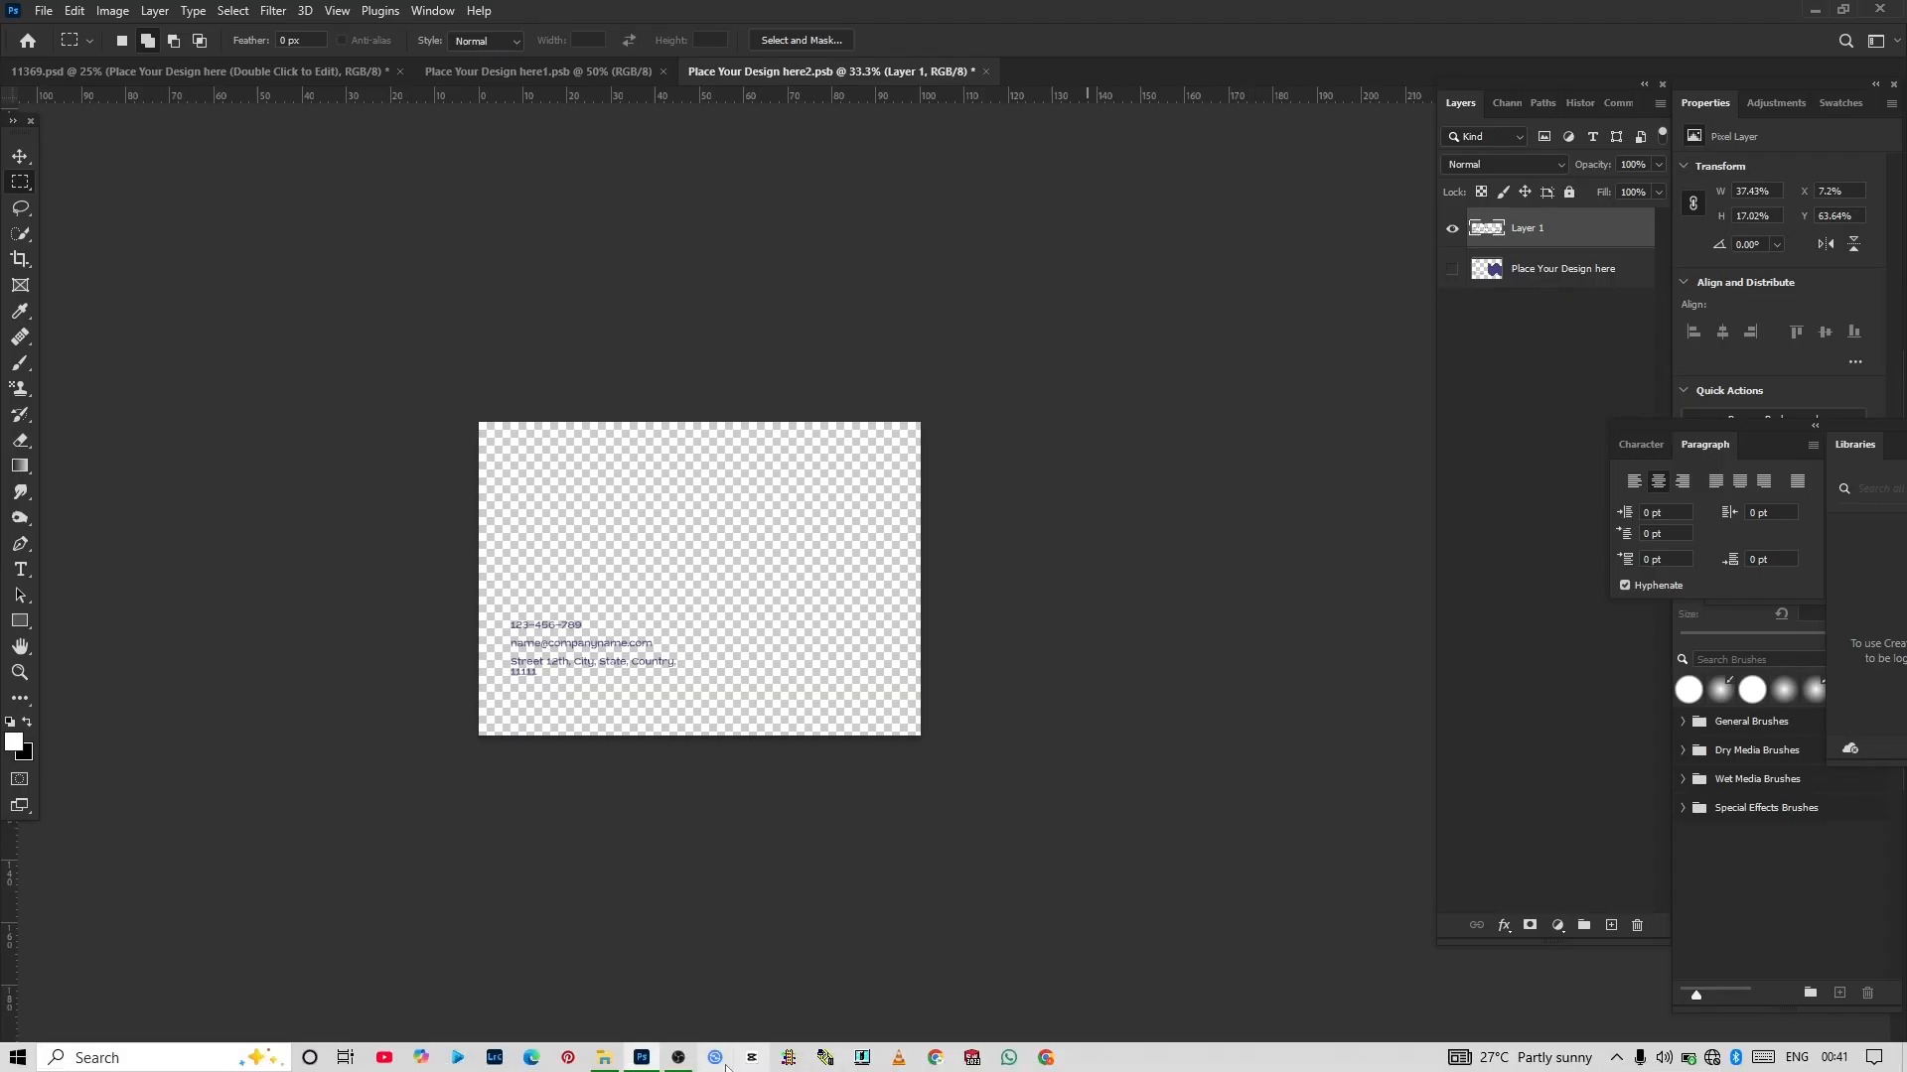
Place Place Your Design here copy.png from the Downloads folder and position the TikTok logo on the card's right half
left_click(606, 1058)
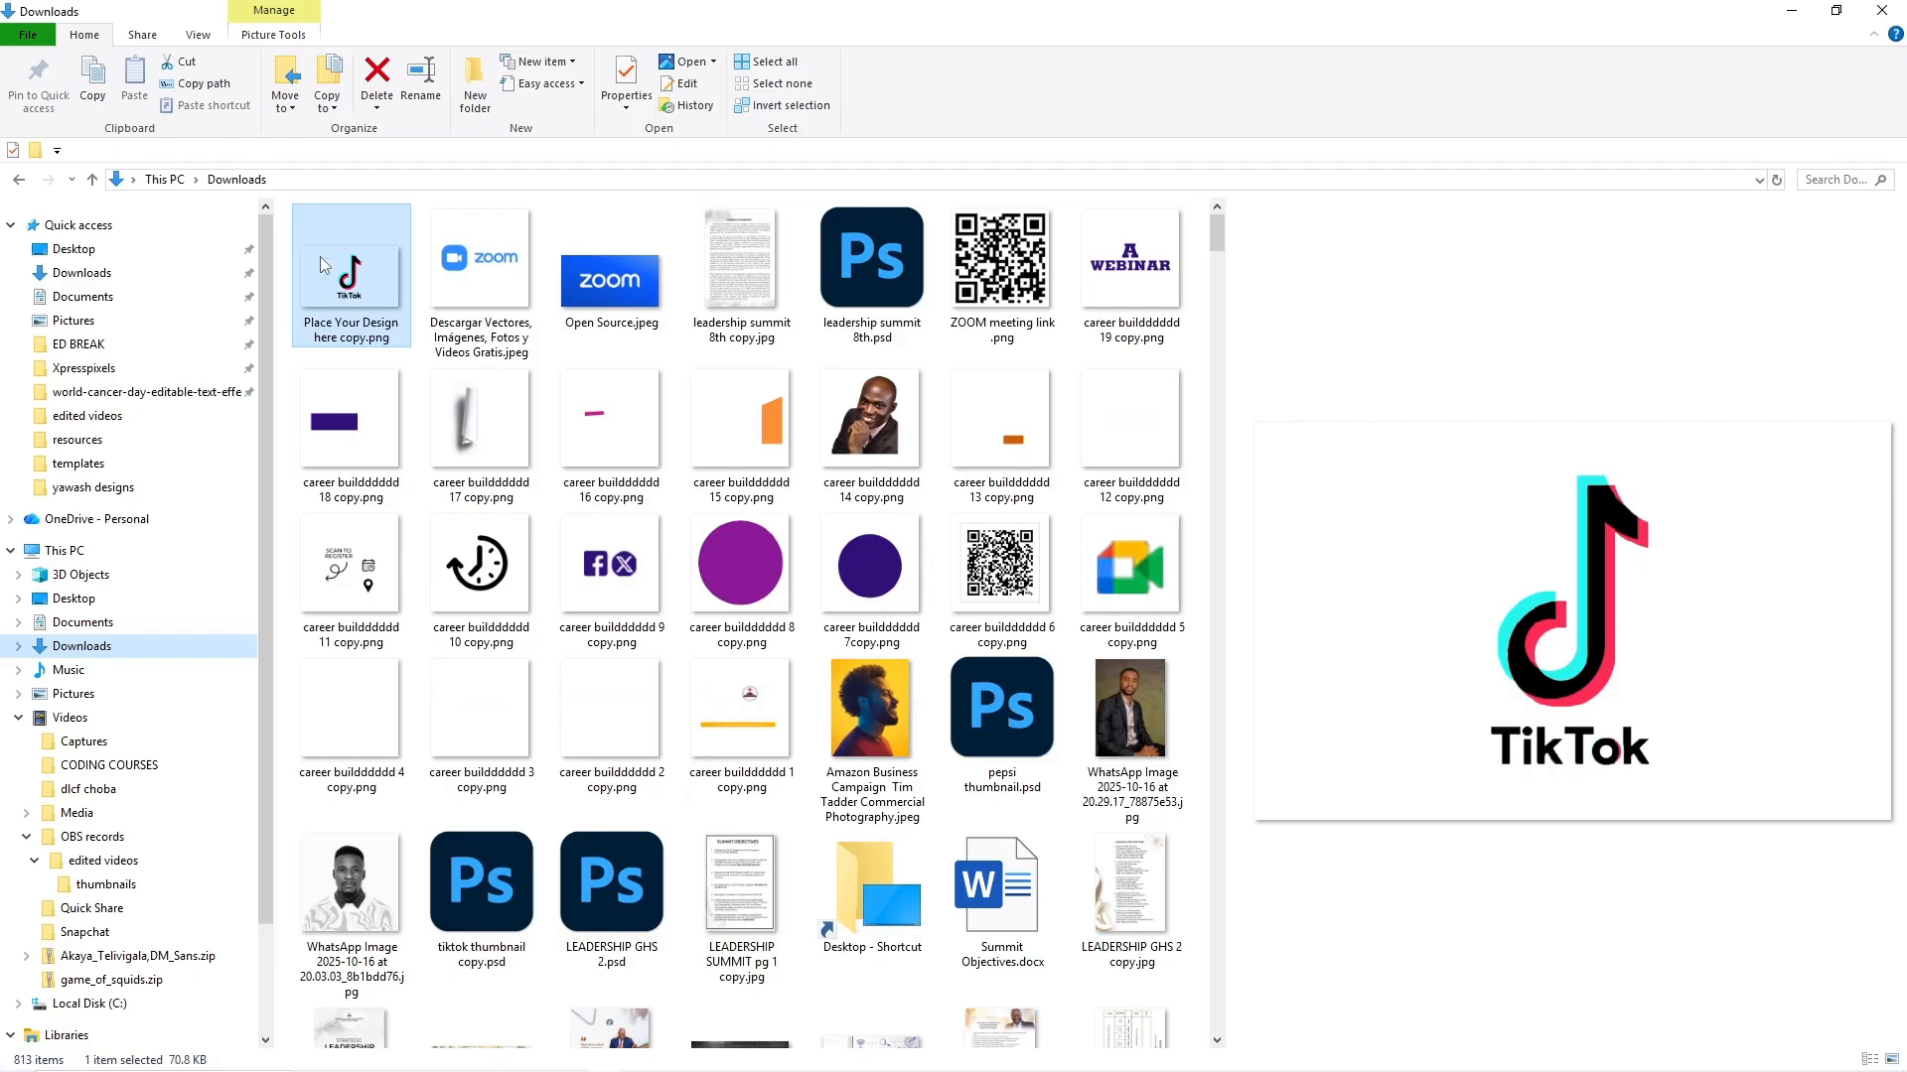
scroll(642, 1038, "down", 1)
left_click_drag(641, 1041, 836, 522)
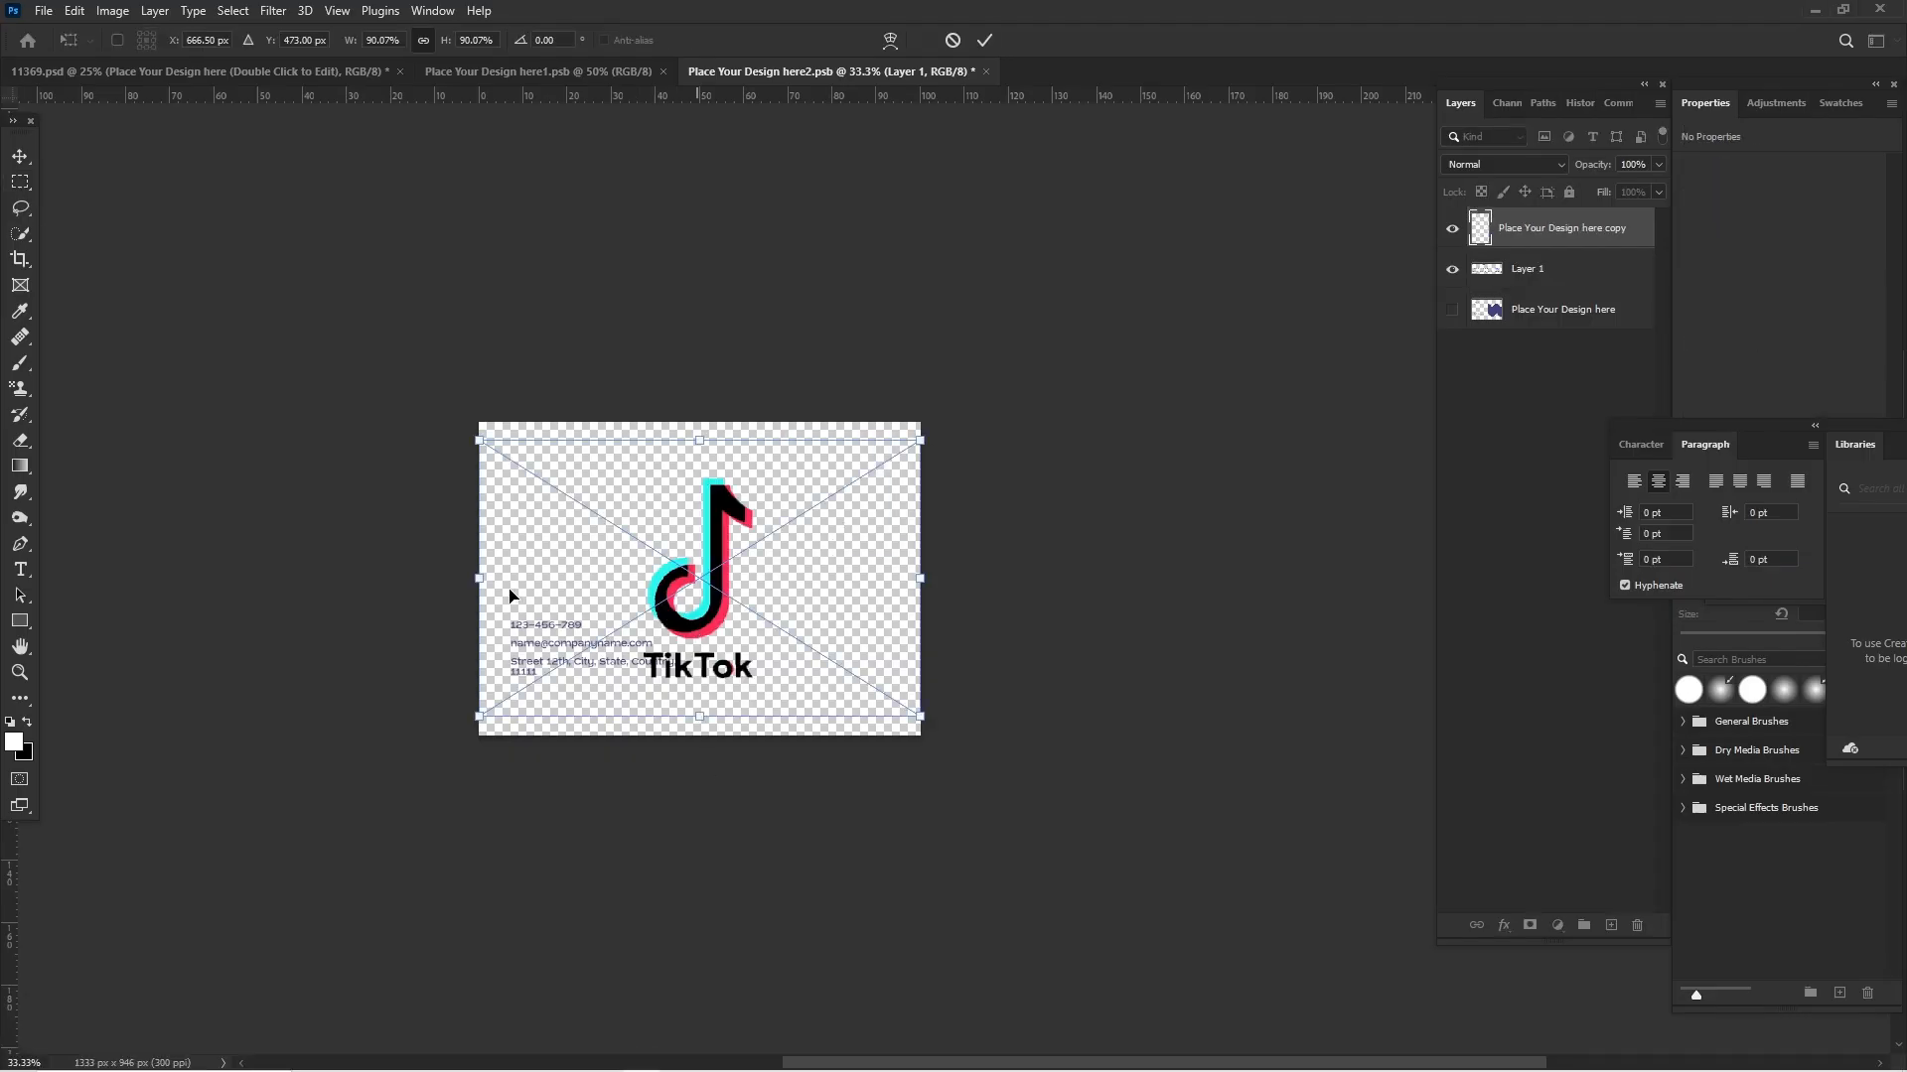
left_click_drag(771, 596, 873, 604)
key("Return")
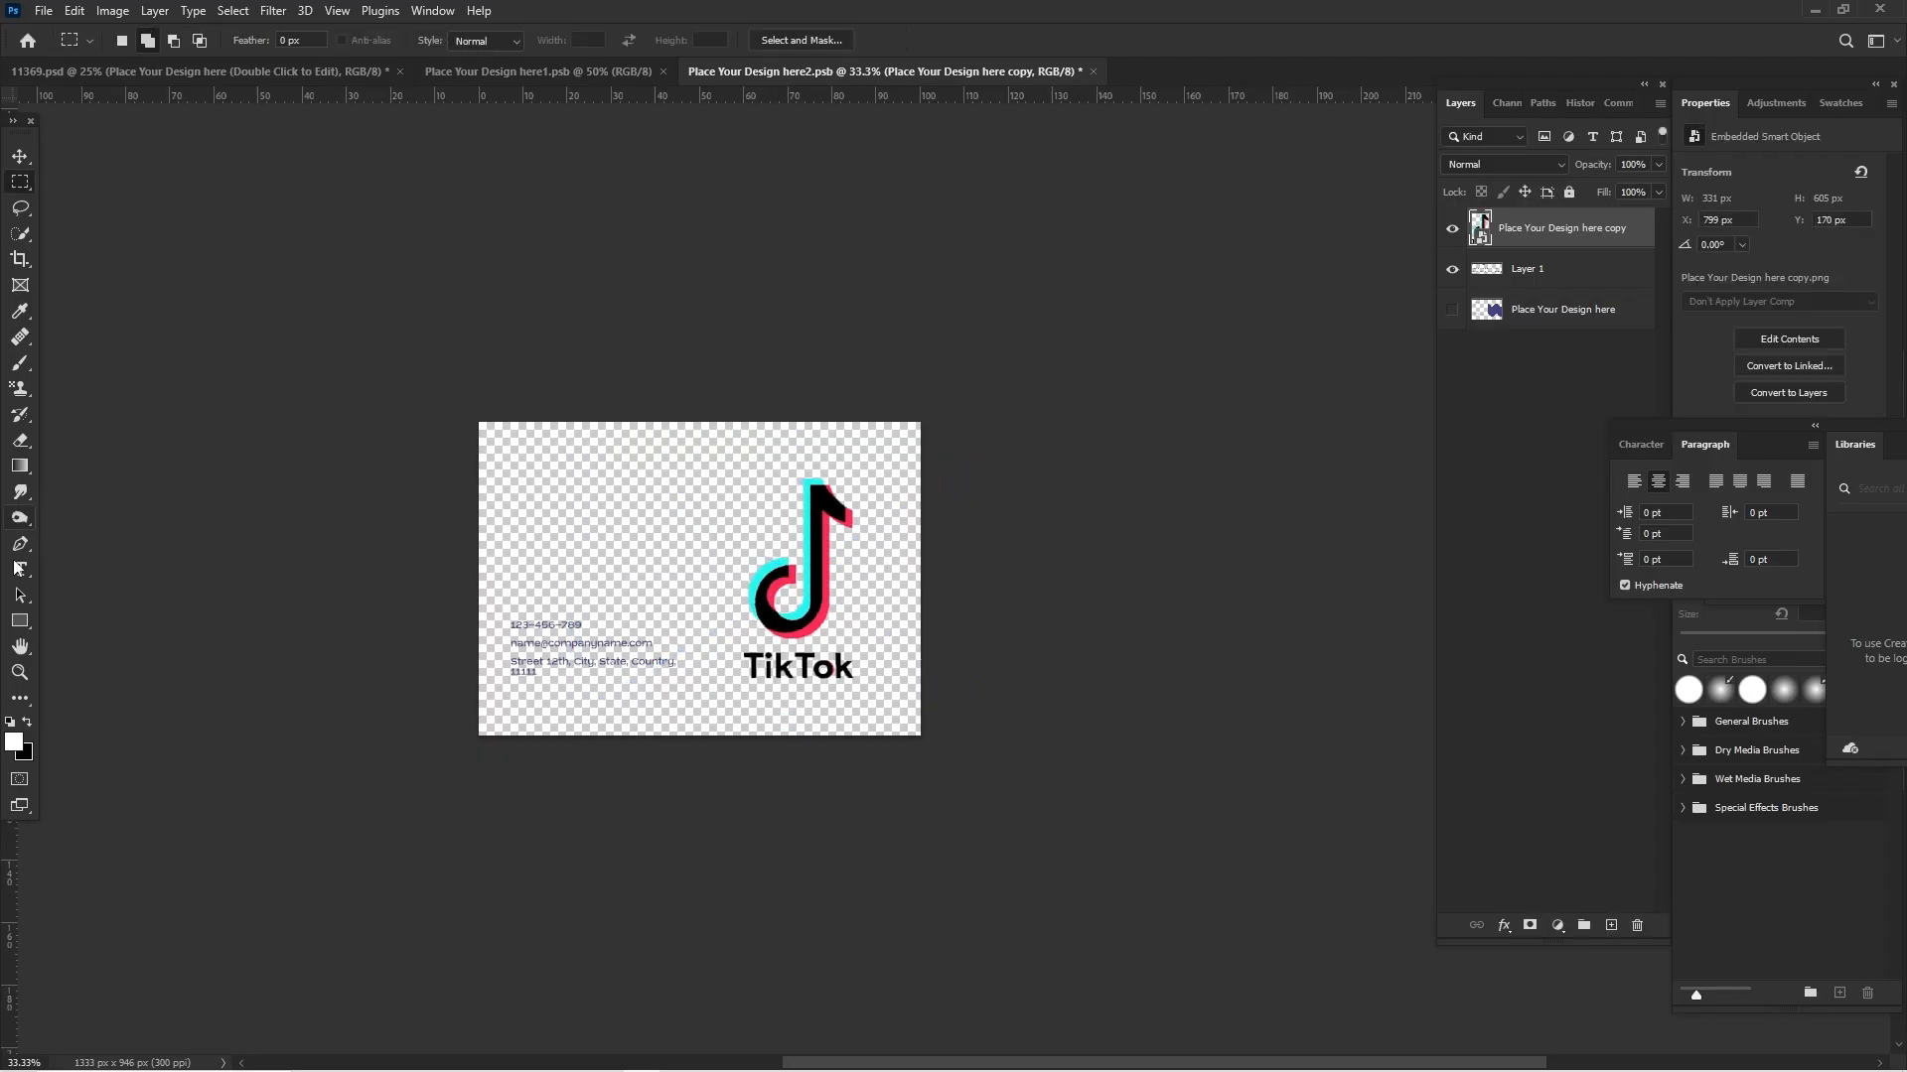
Add a horizontal text line reading "Shou Zi Chew" near the card's upper-left corner
left_click(20, 569)
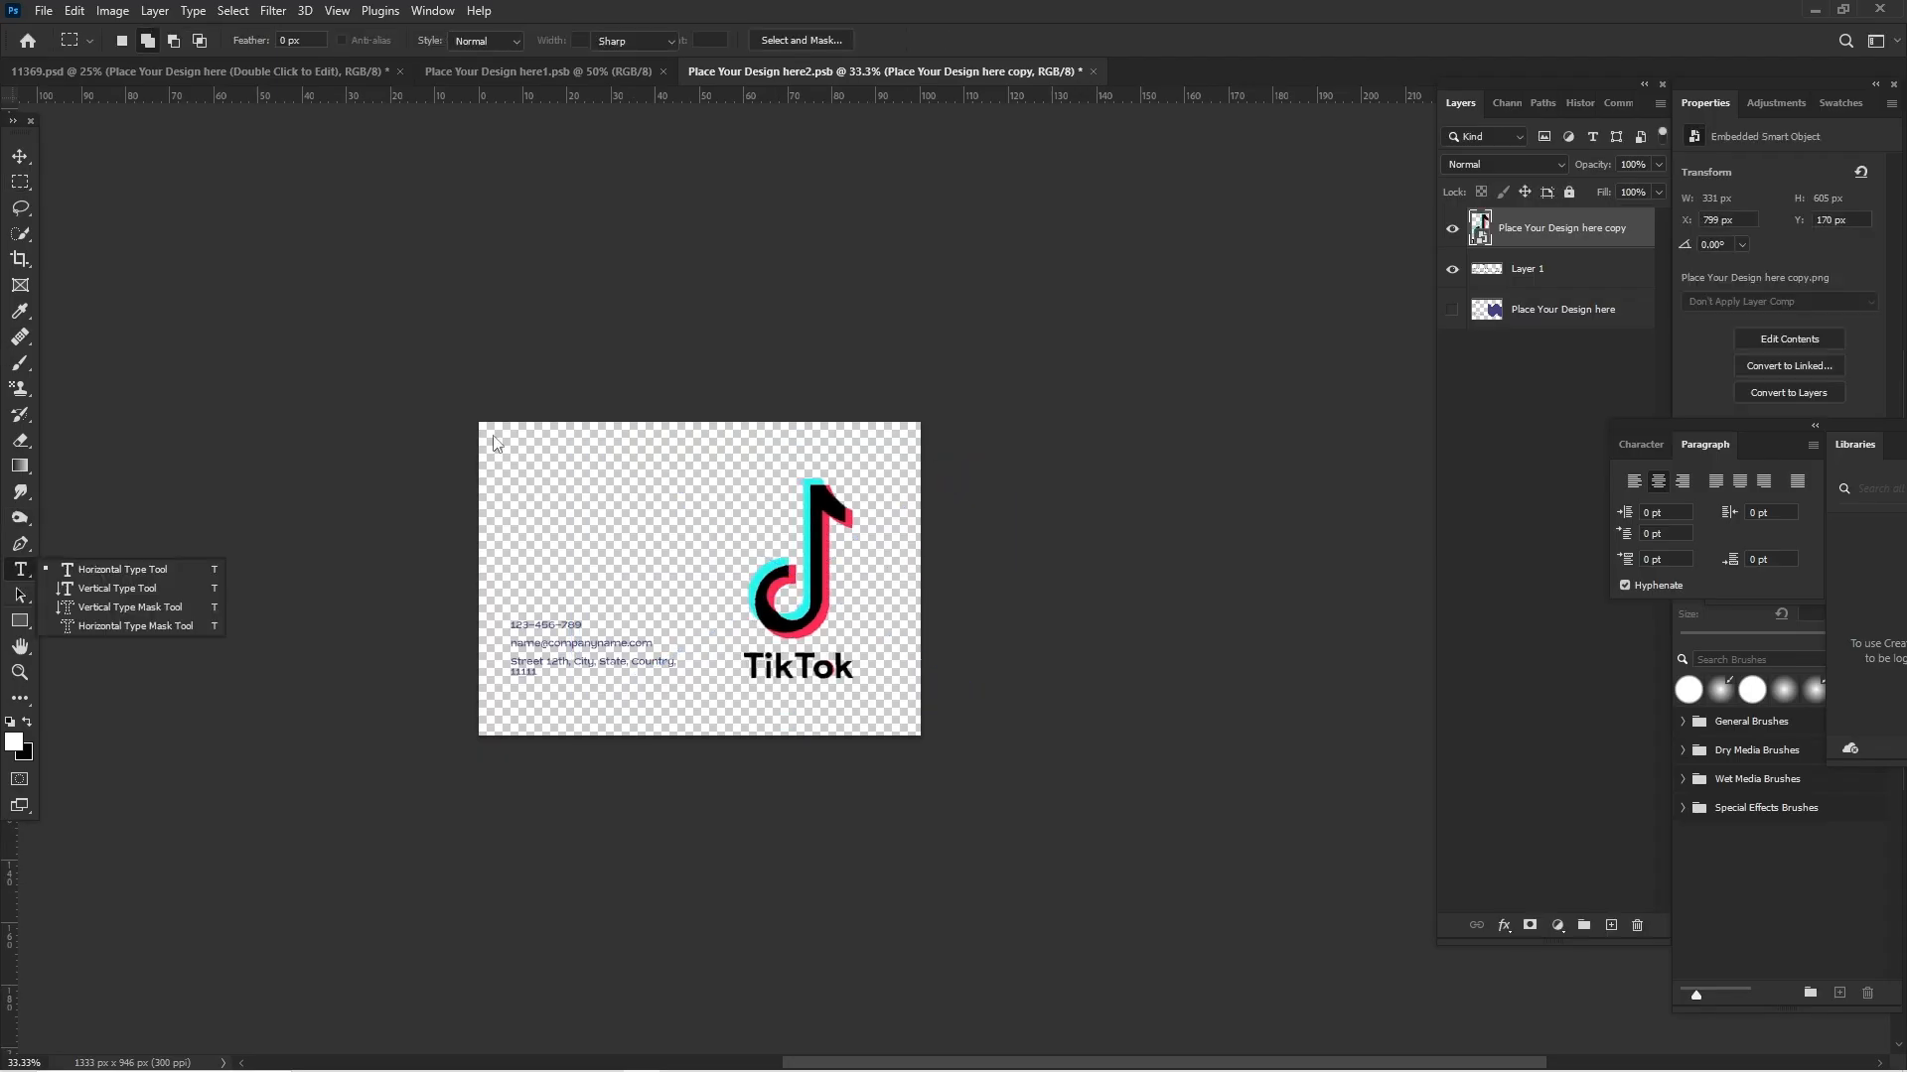
left_click(523, 491)
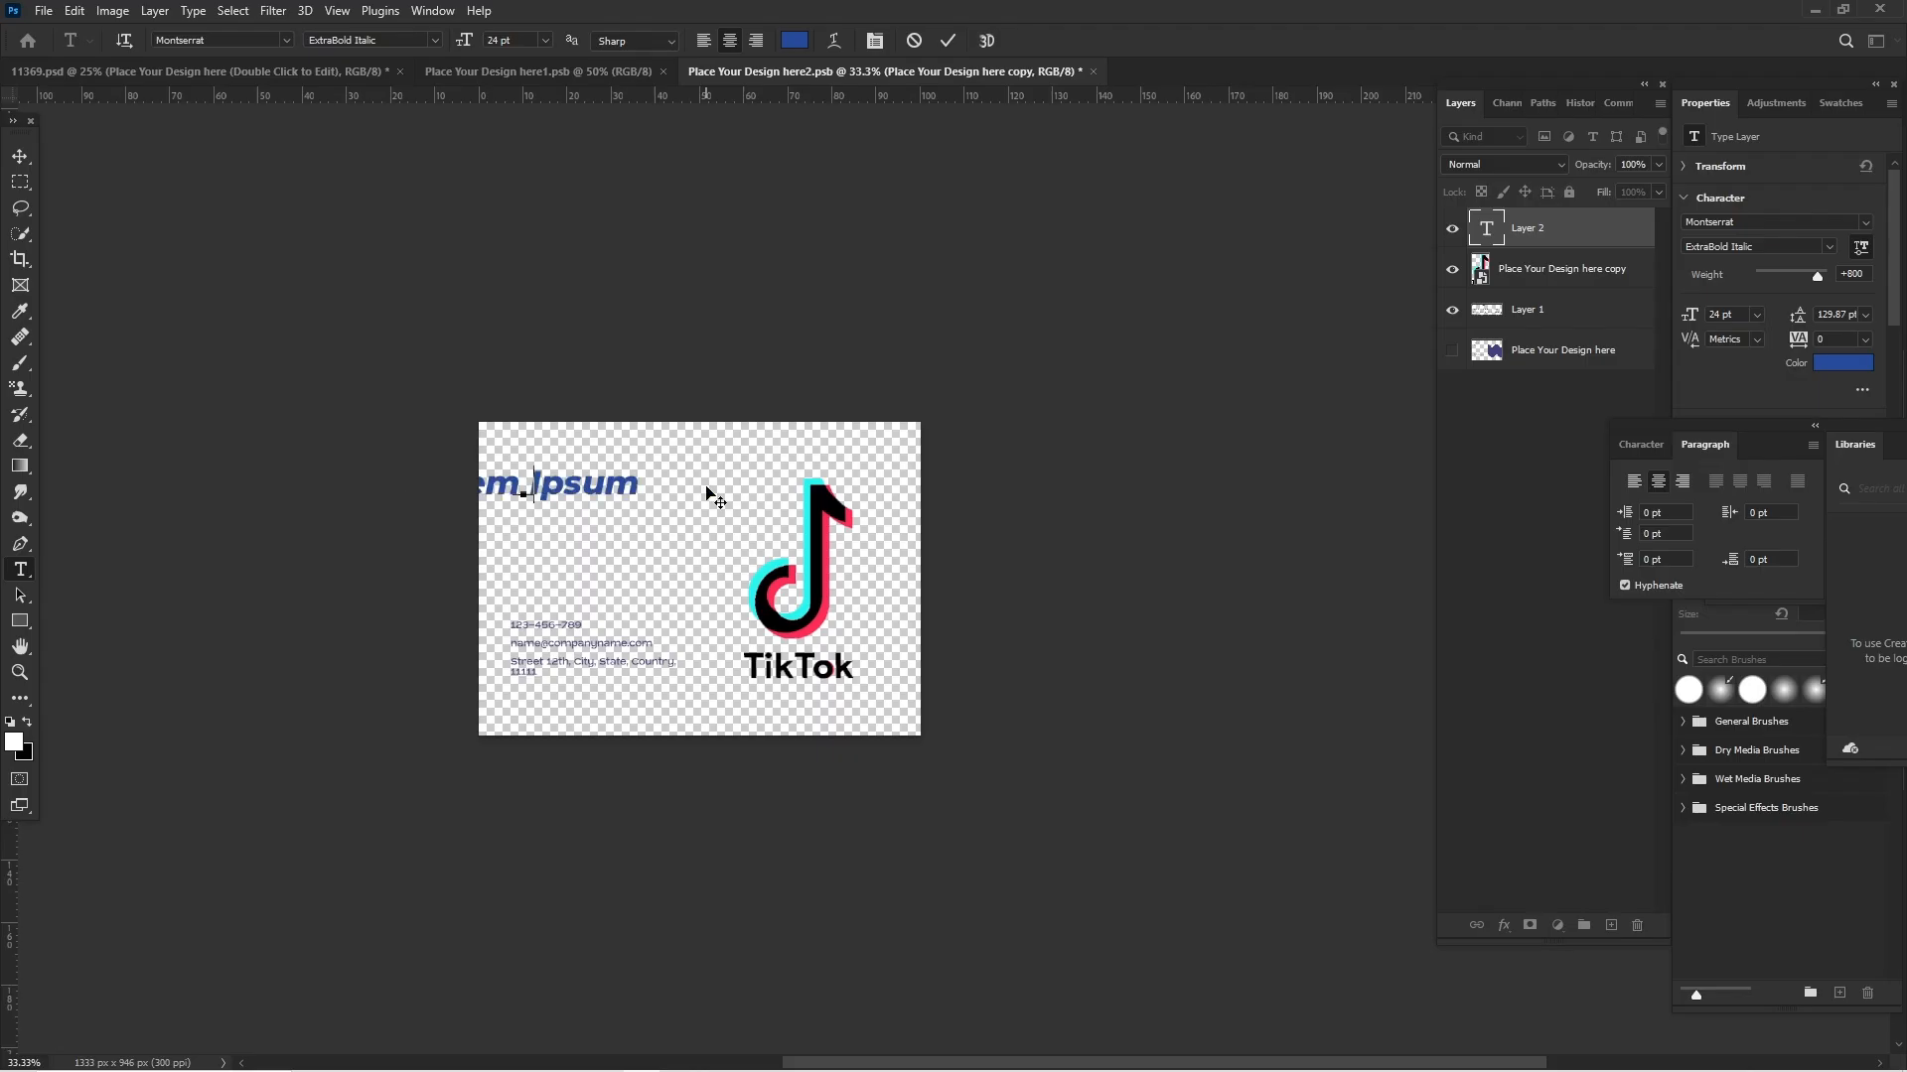
type("Shou")
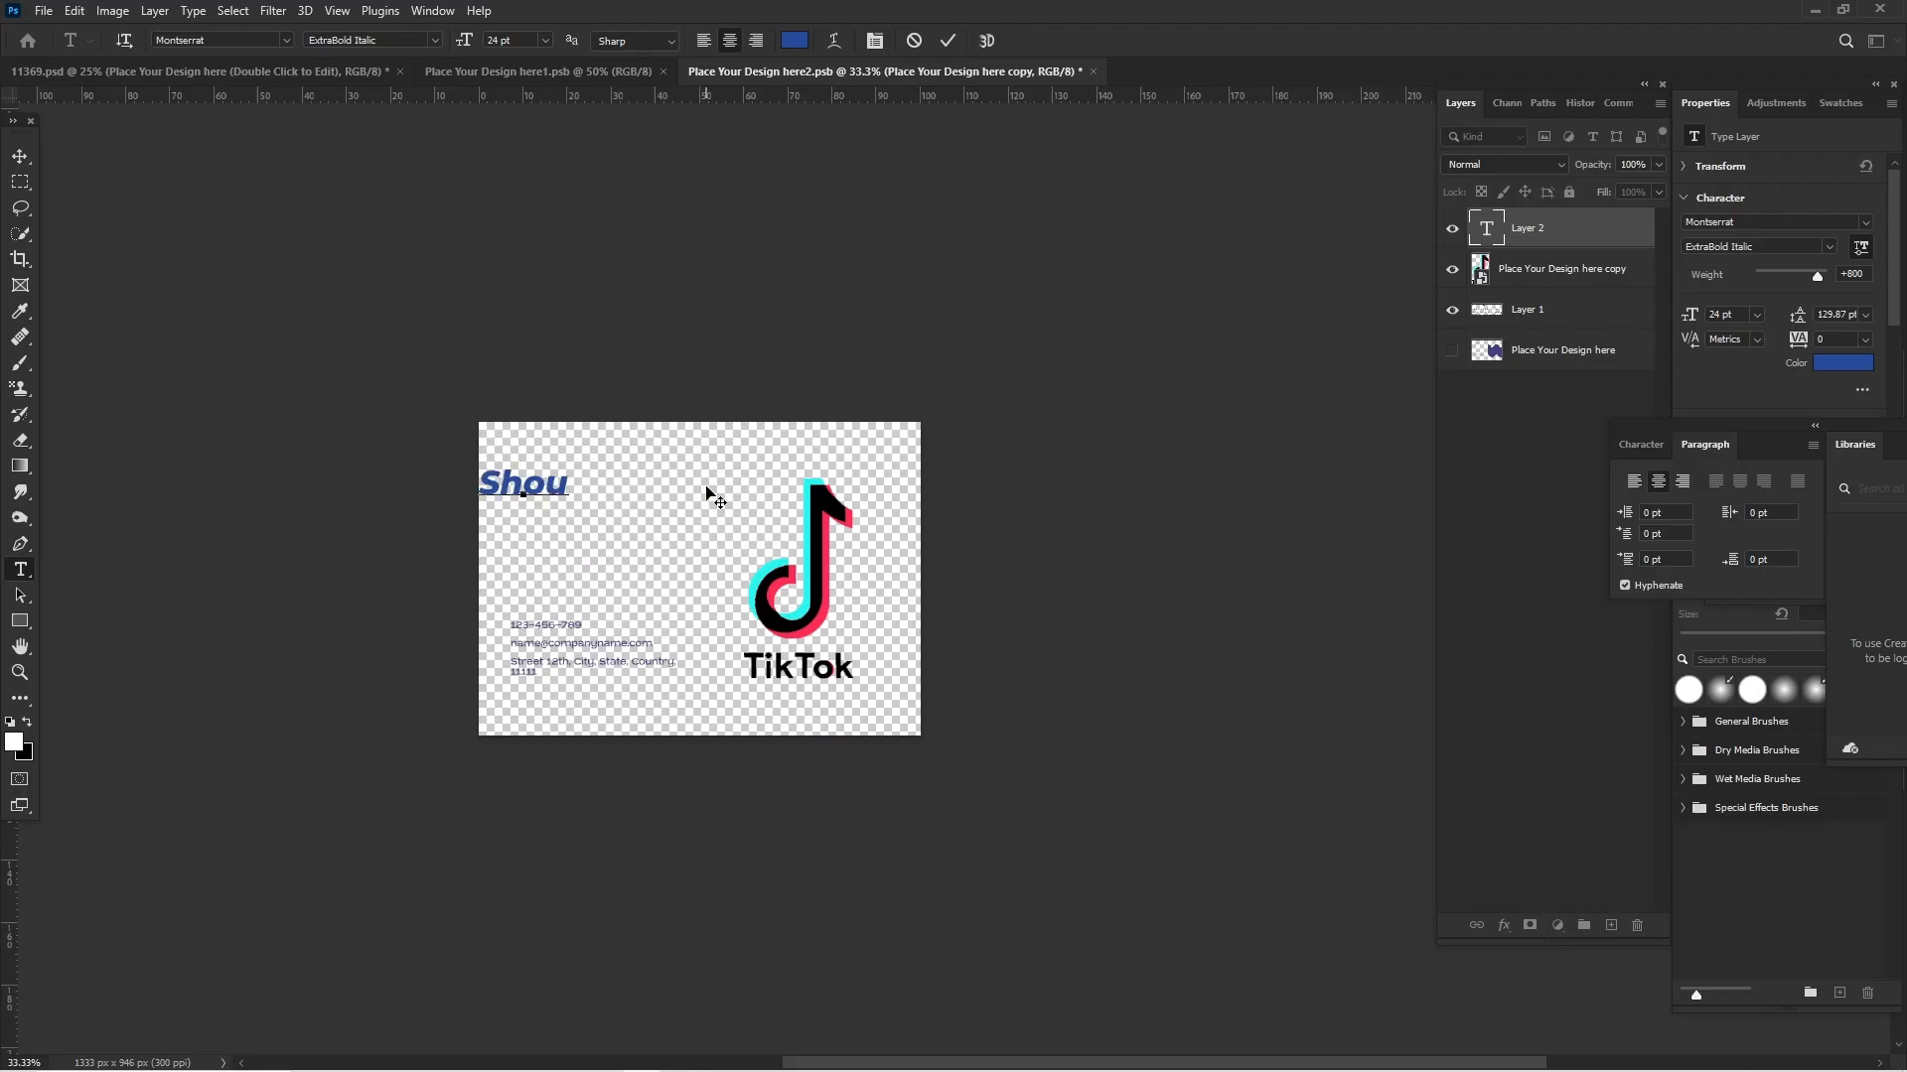
type(" Z")
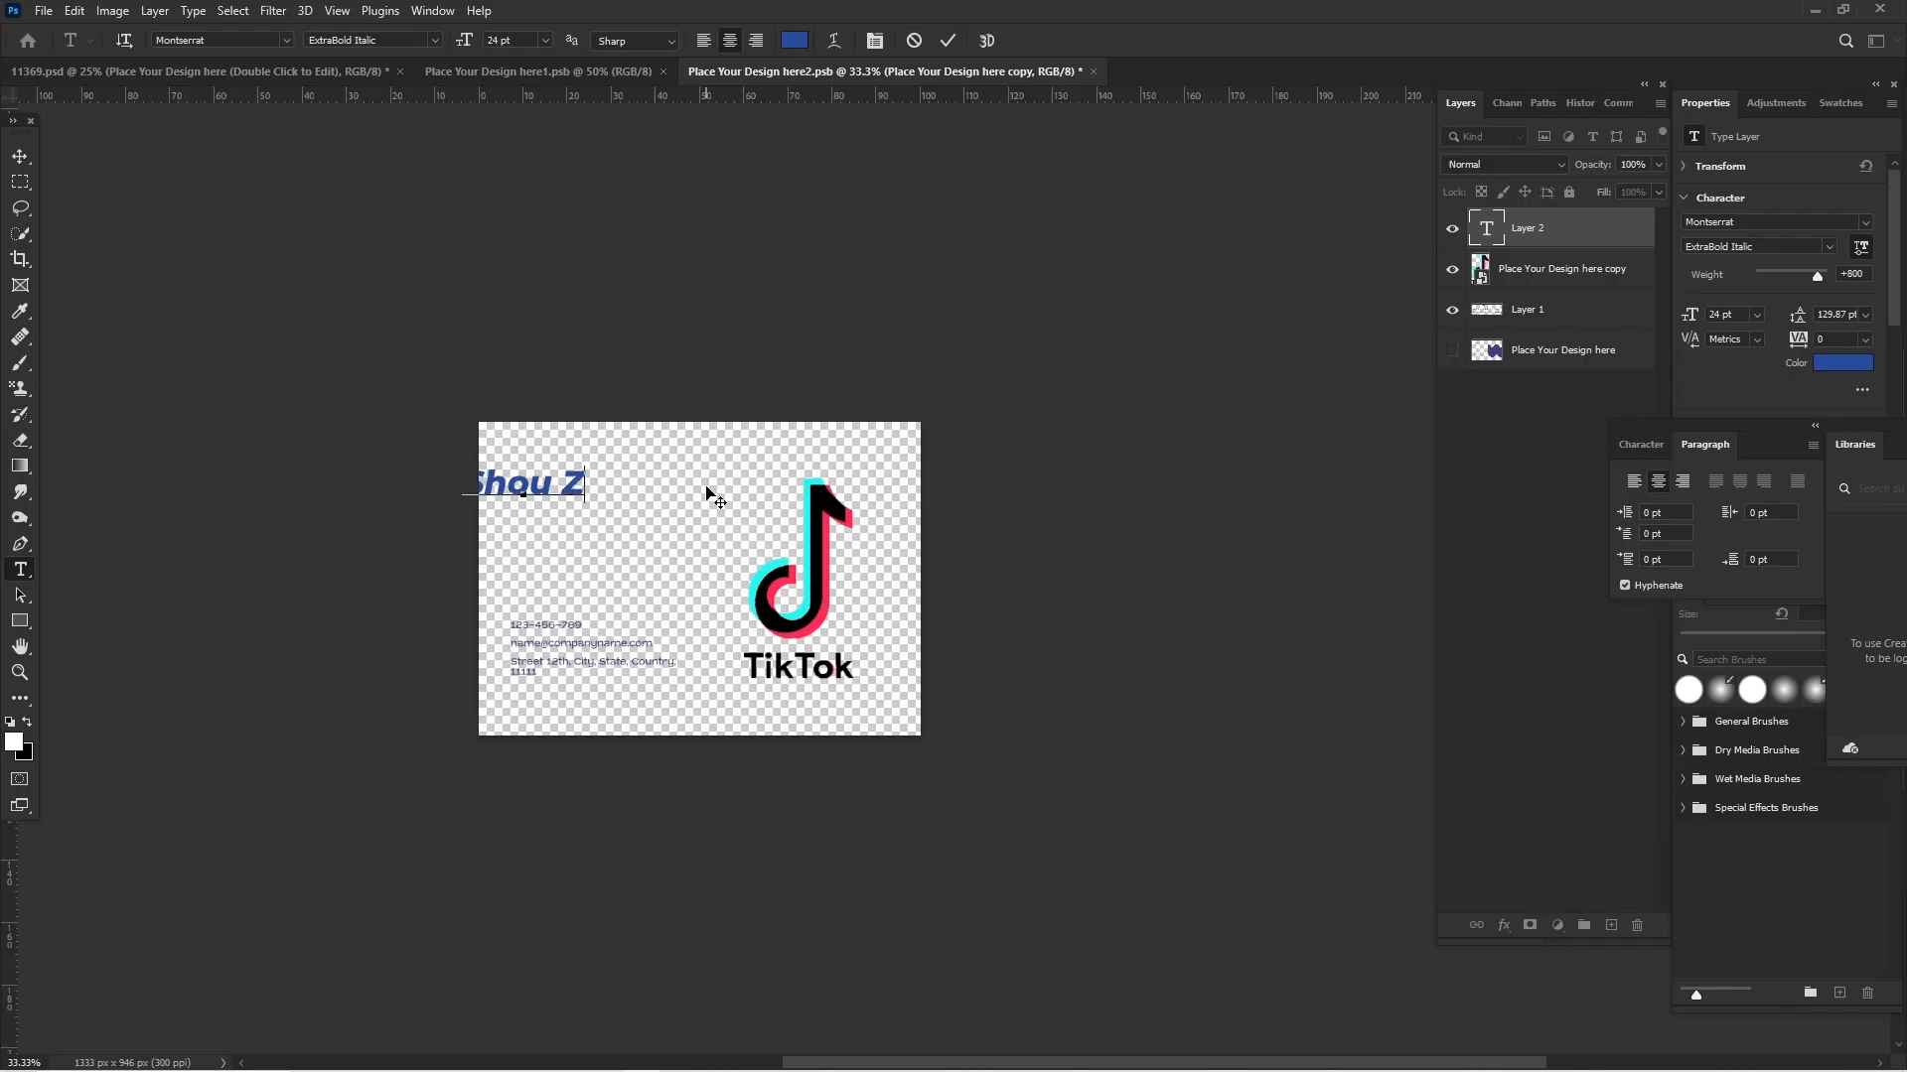
type("i Chew")
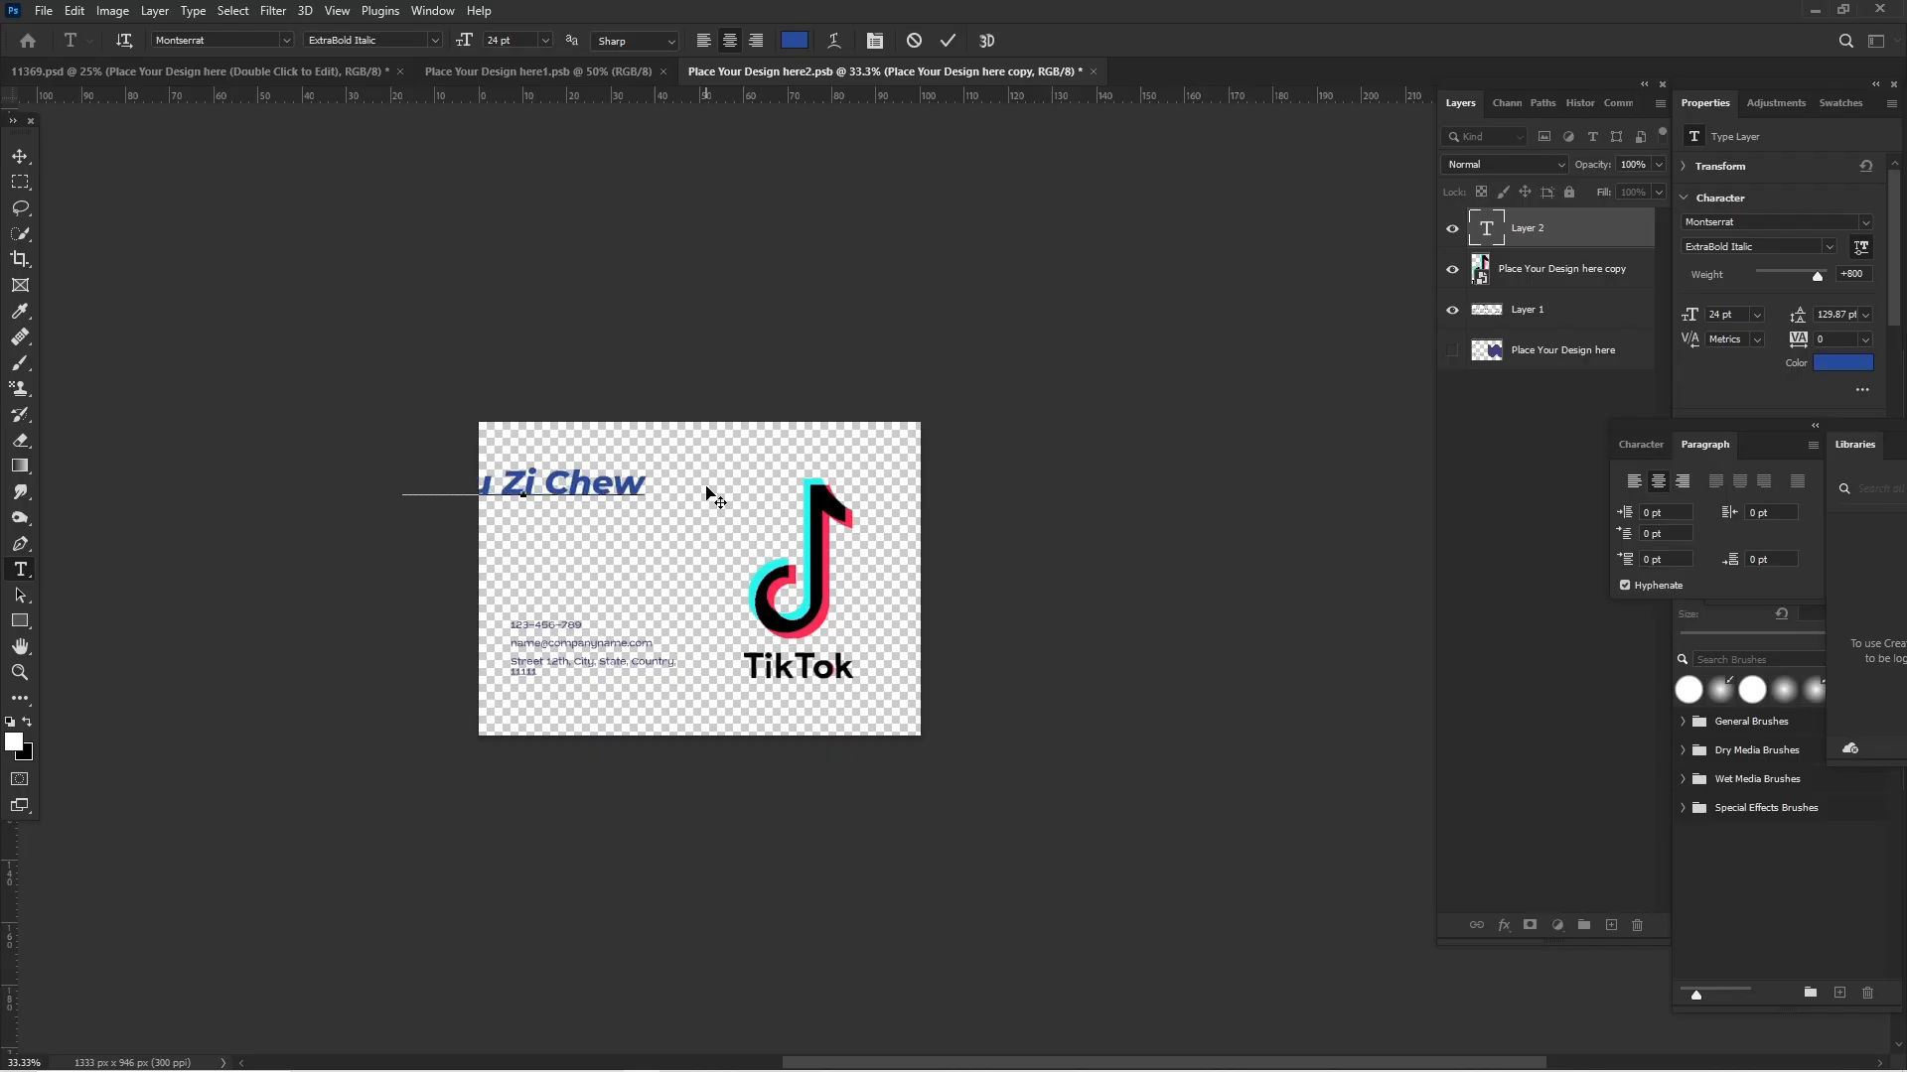
Recolor the name text to the logo's pink-red, ff2c55, sampled from the TikTok artwork
key("ctrl+a")
left_click(1843, 364)
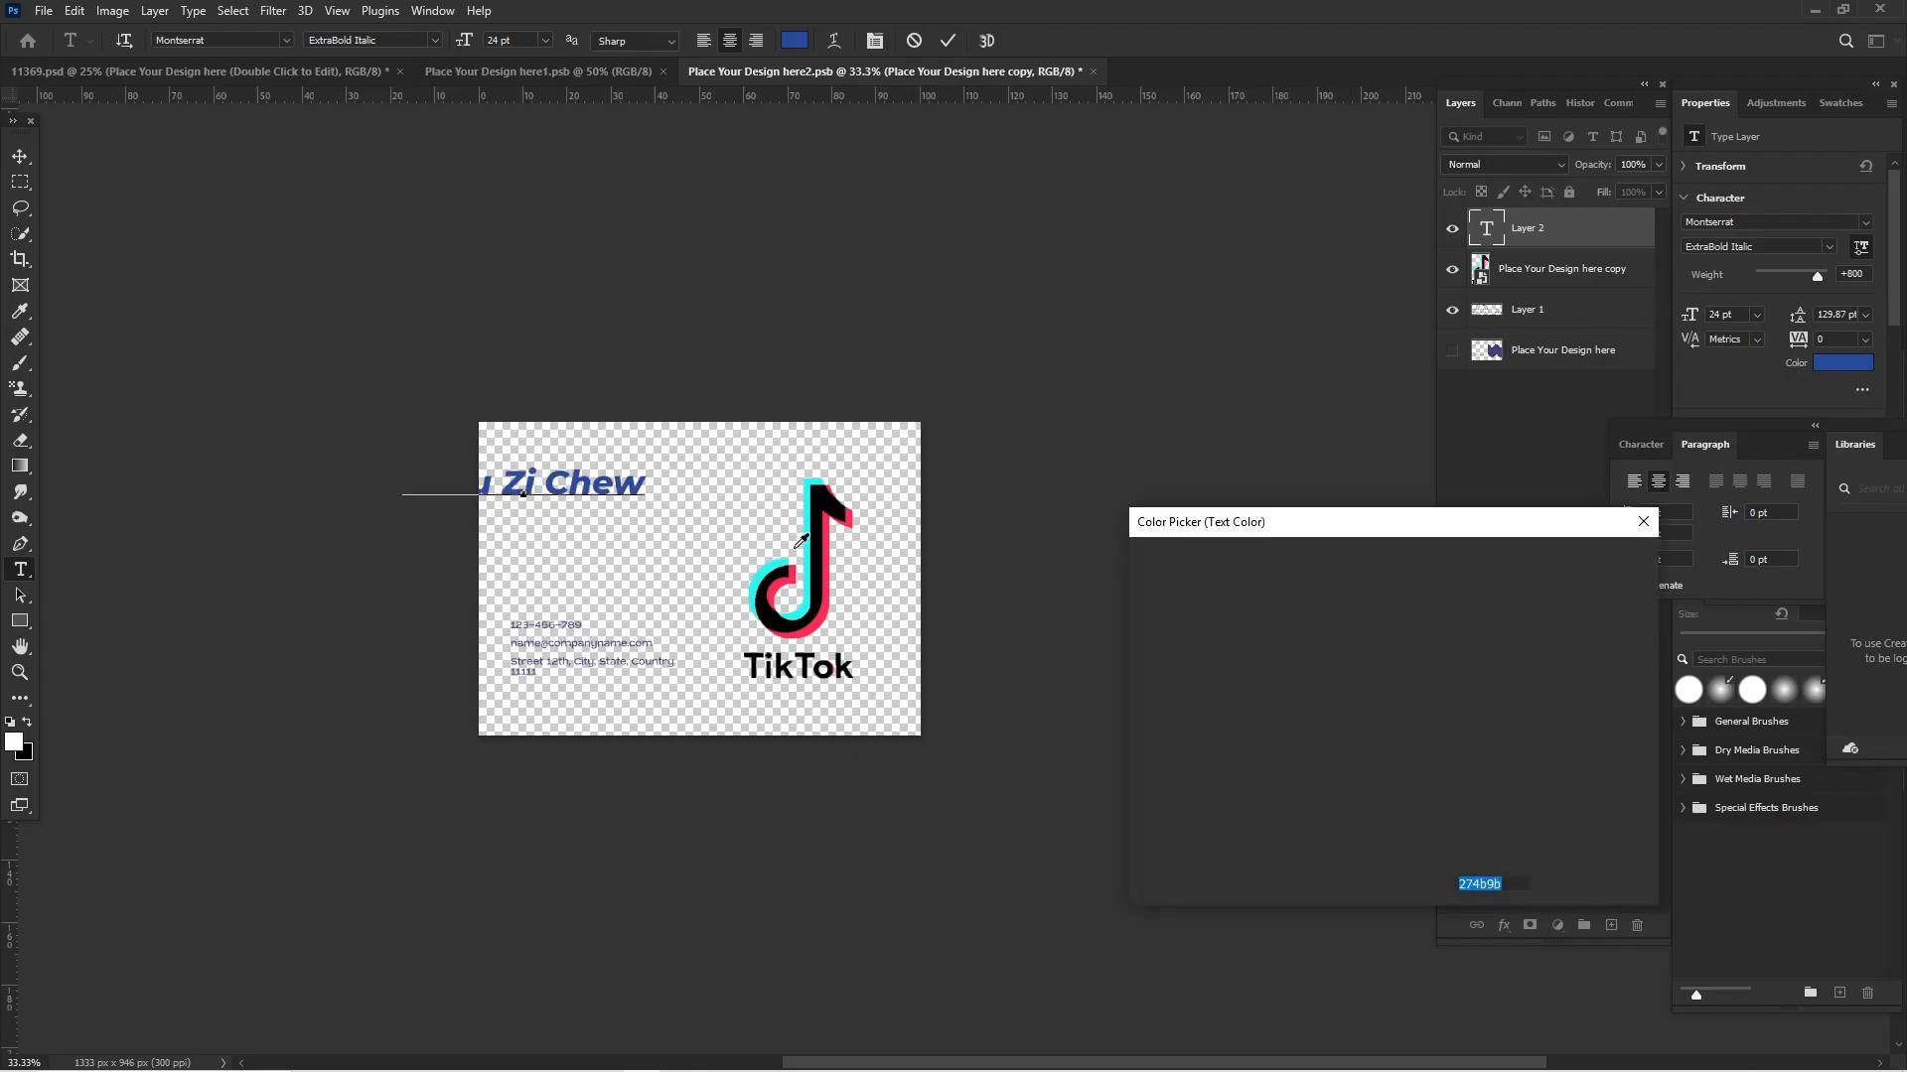
left_click(832, 569)
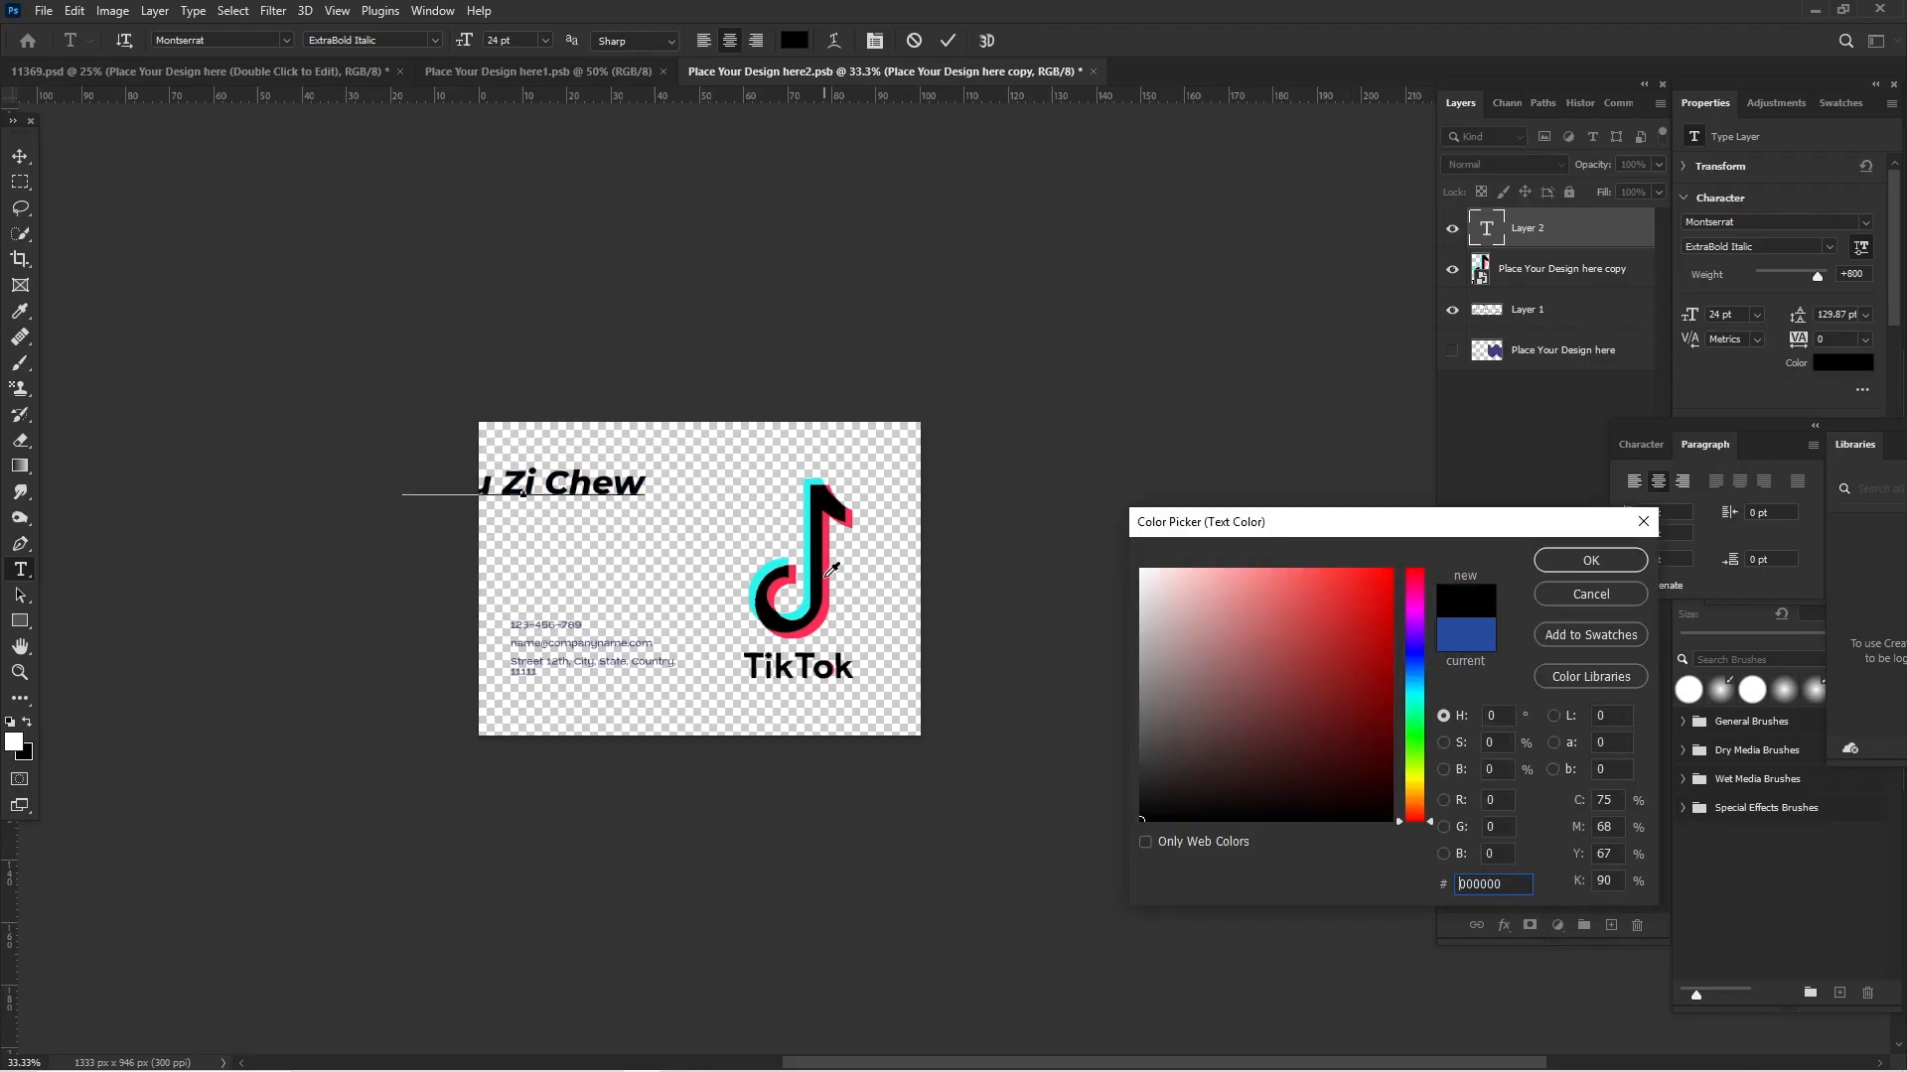
left_click(834, 567)
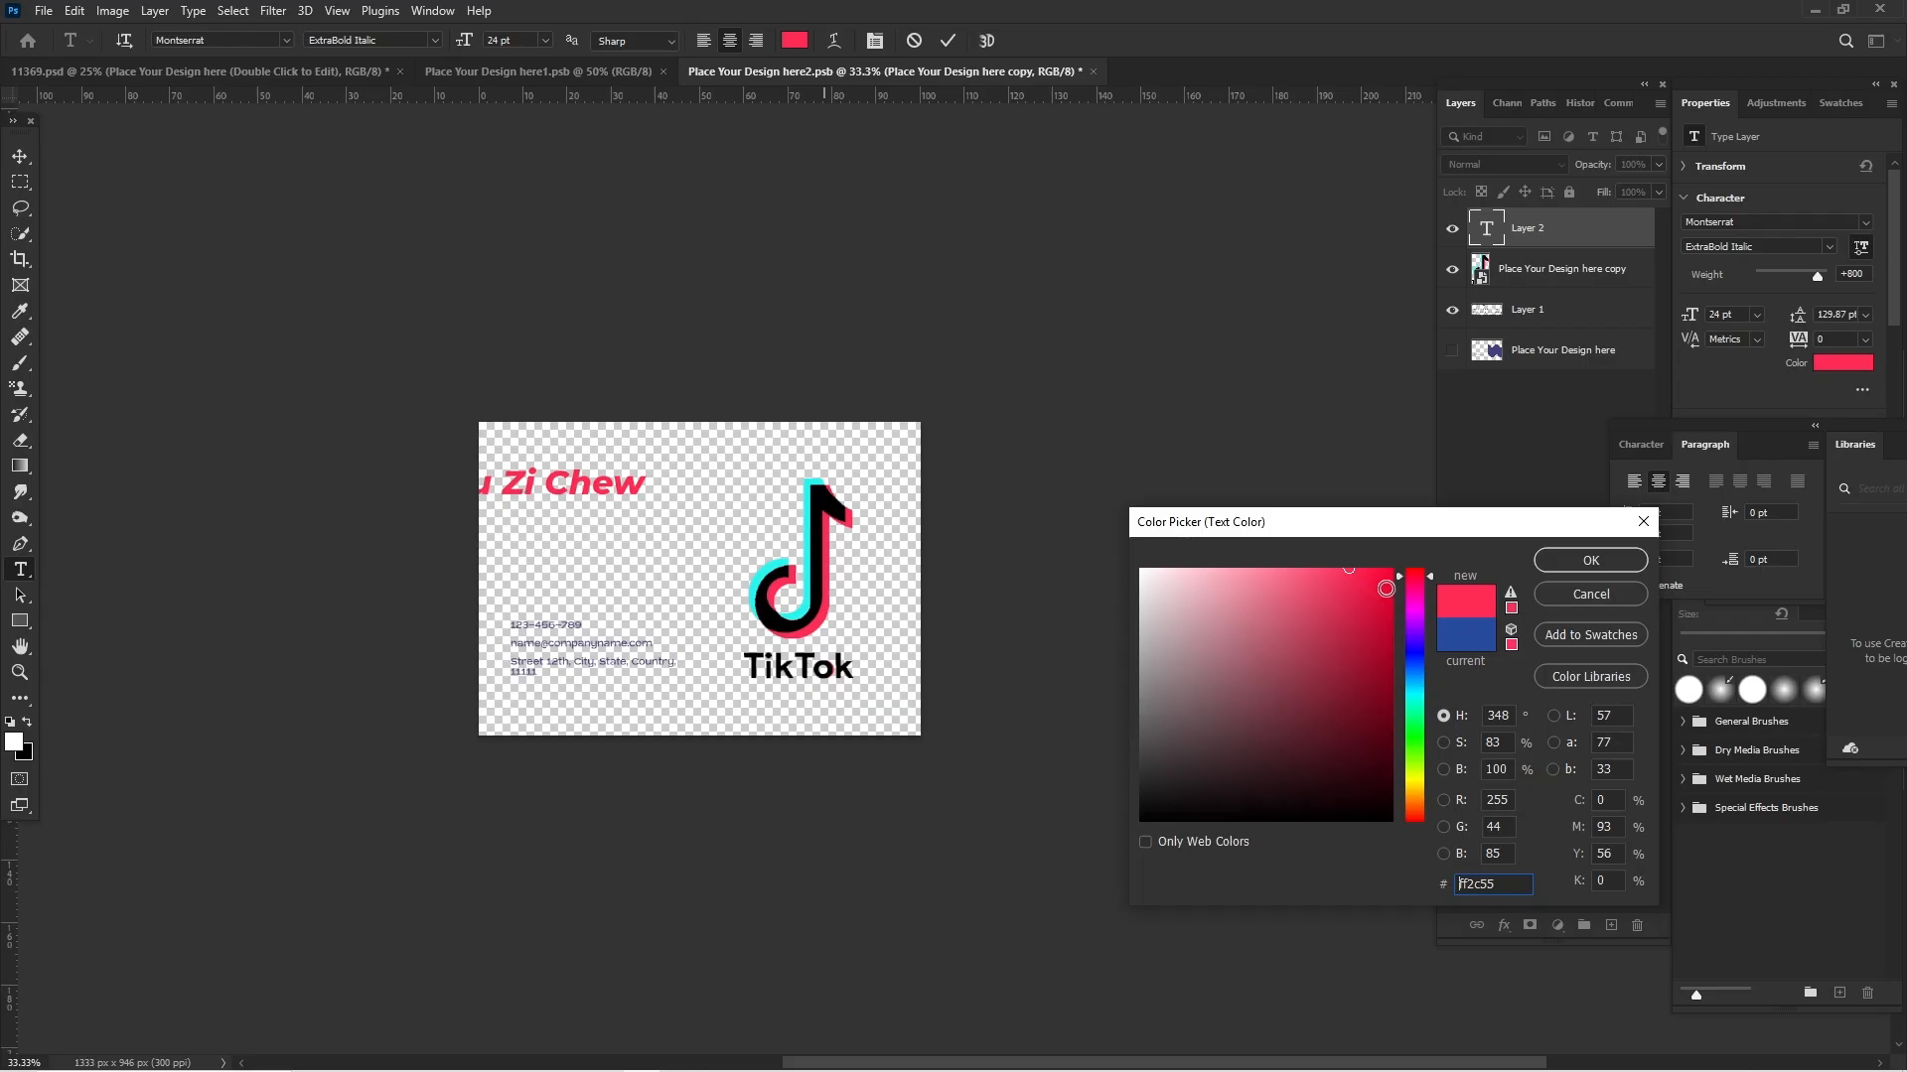
left_click(1600, 564)
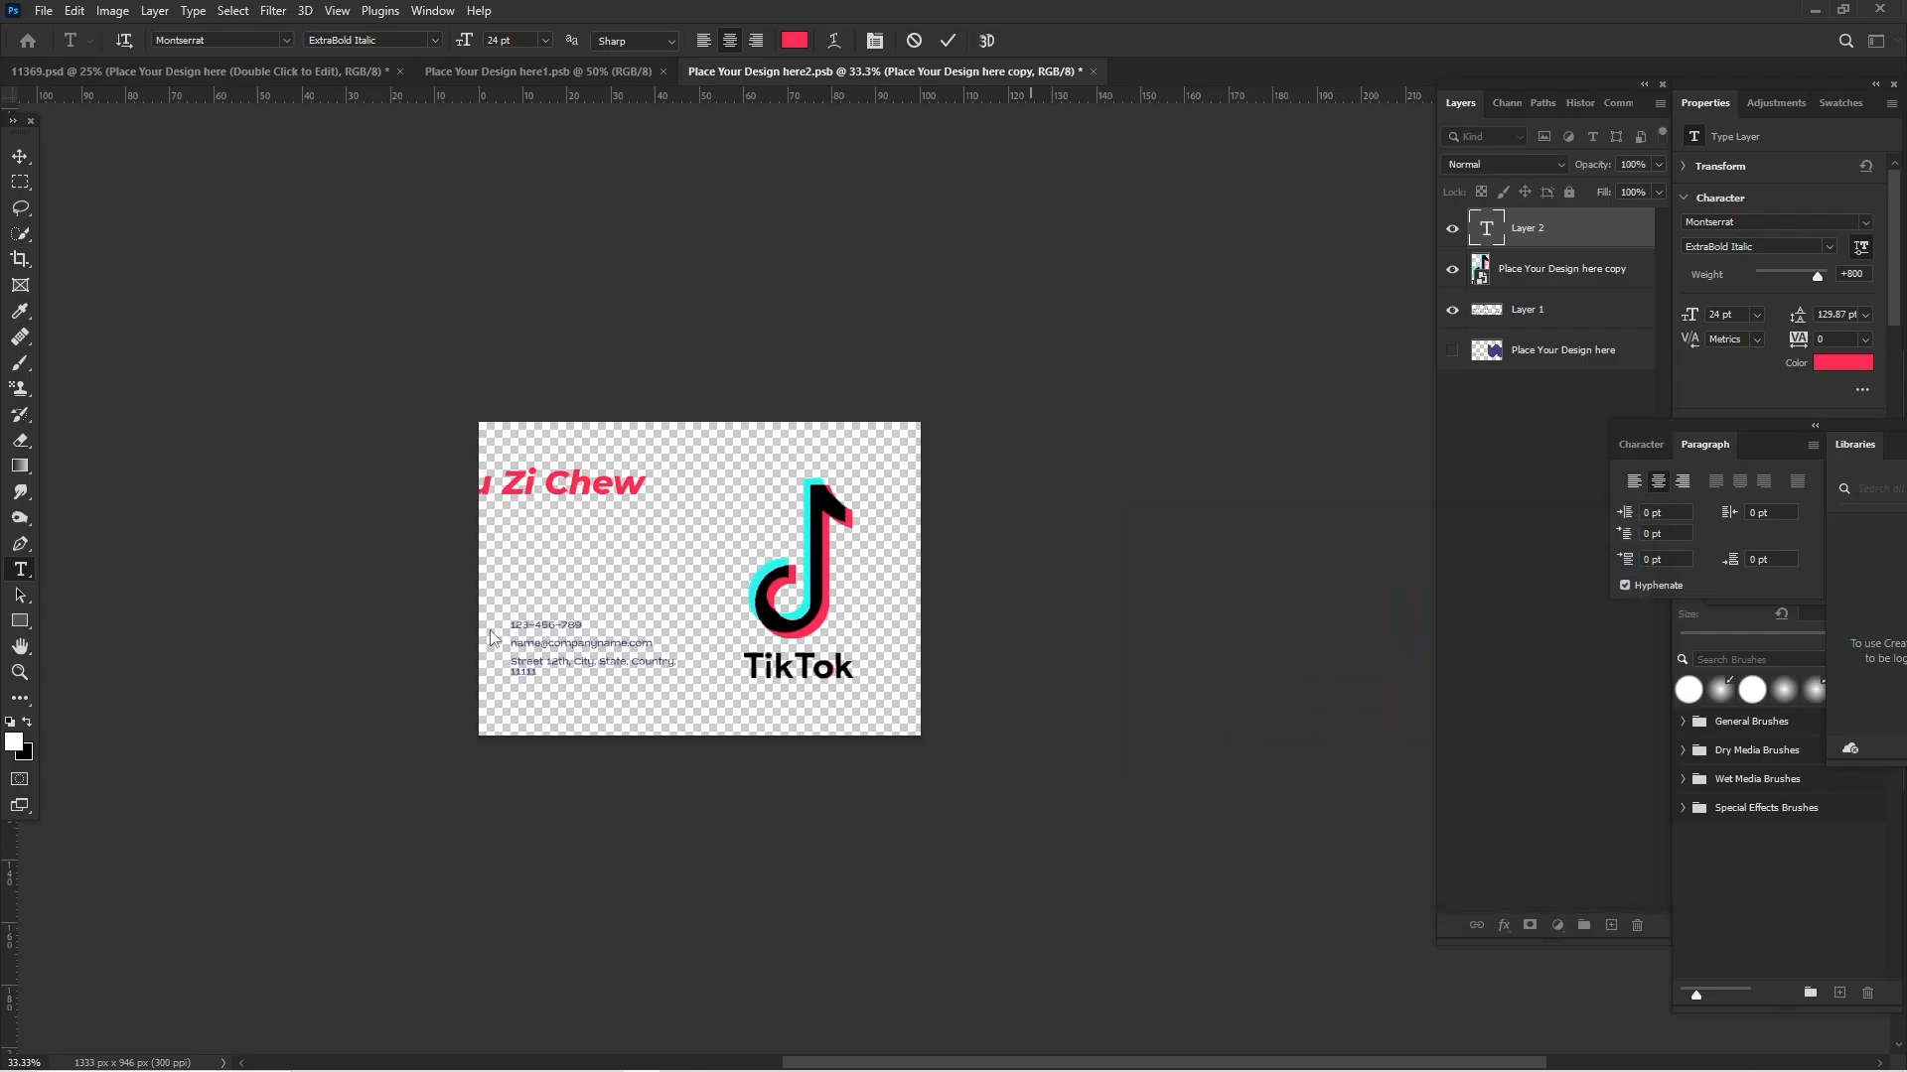
Move the name text fully onto the card, scale it to about 84% and align its left edge with the contact details
key("ctrl+a")
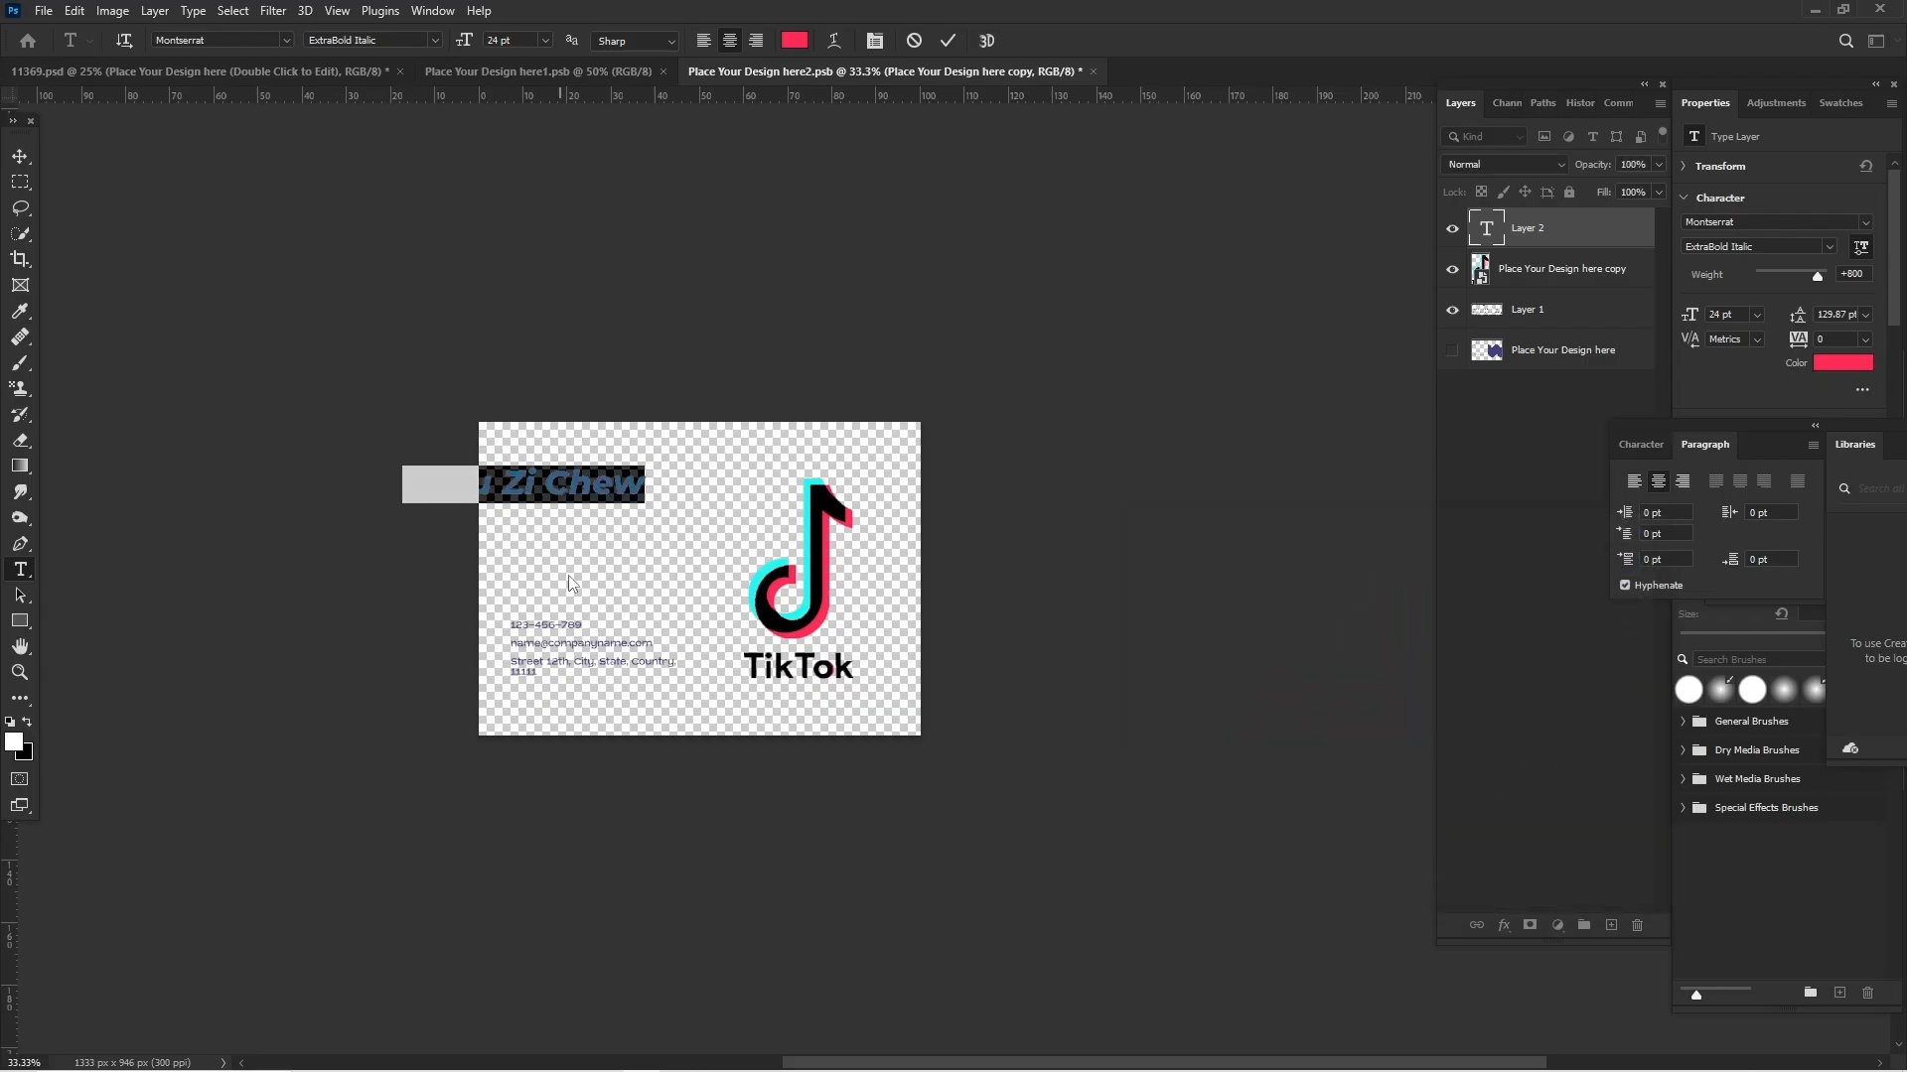
left_click_drag(583, 580, 608, 582)
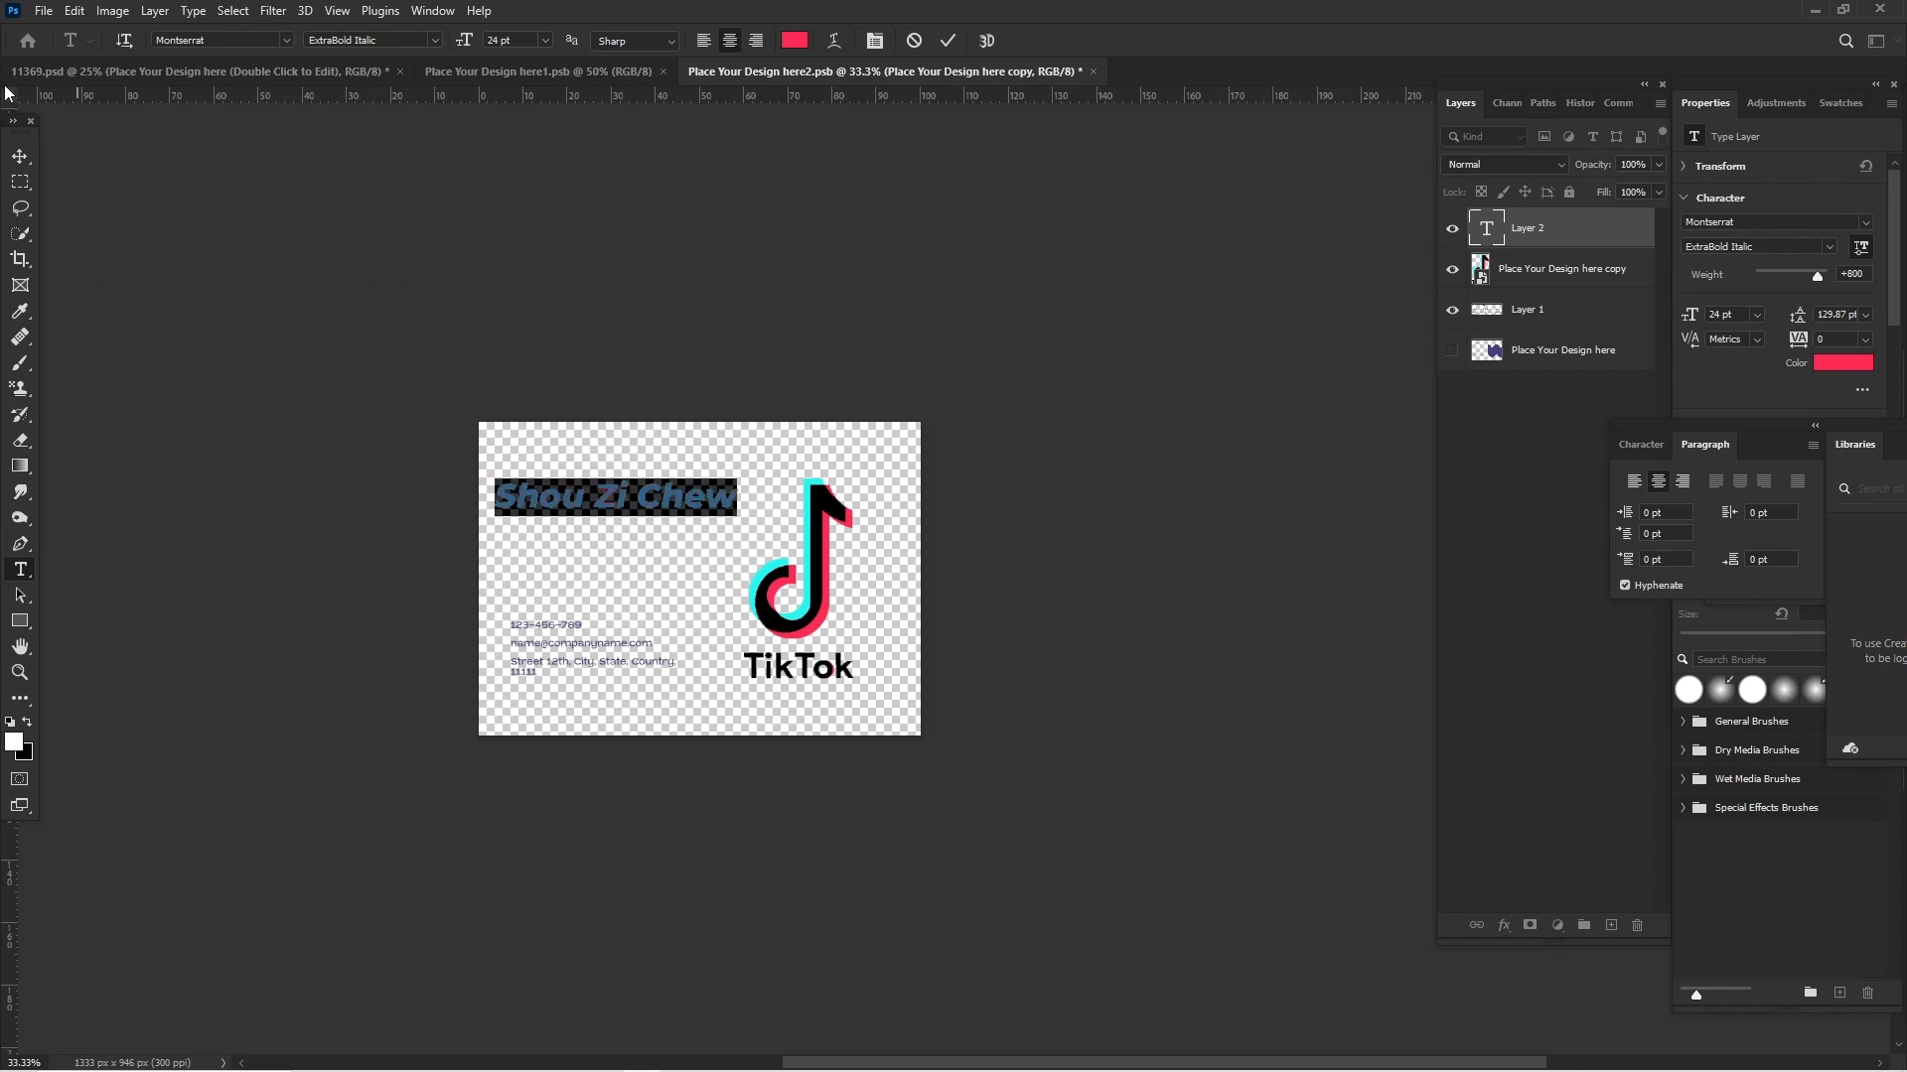
left_click(20, 158)
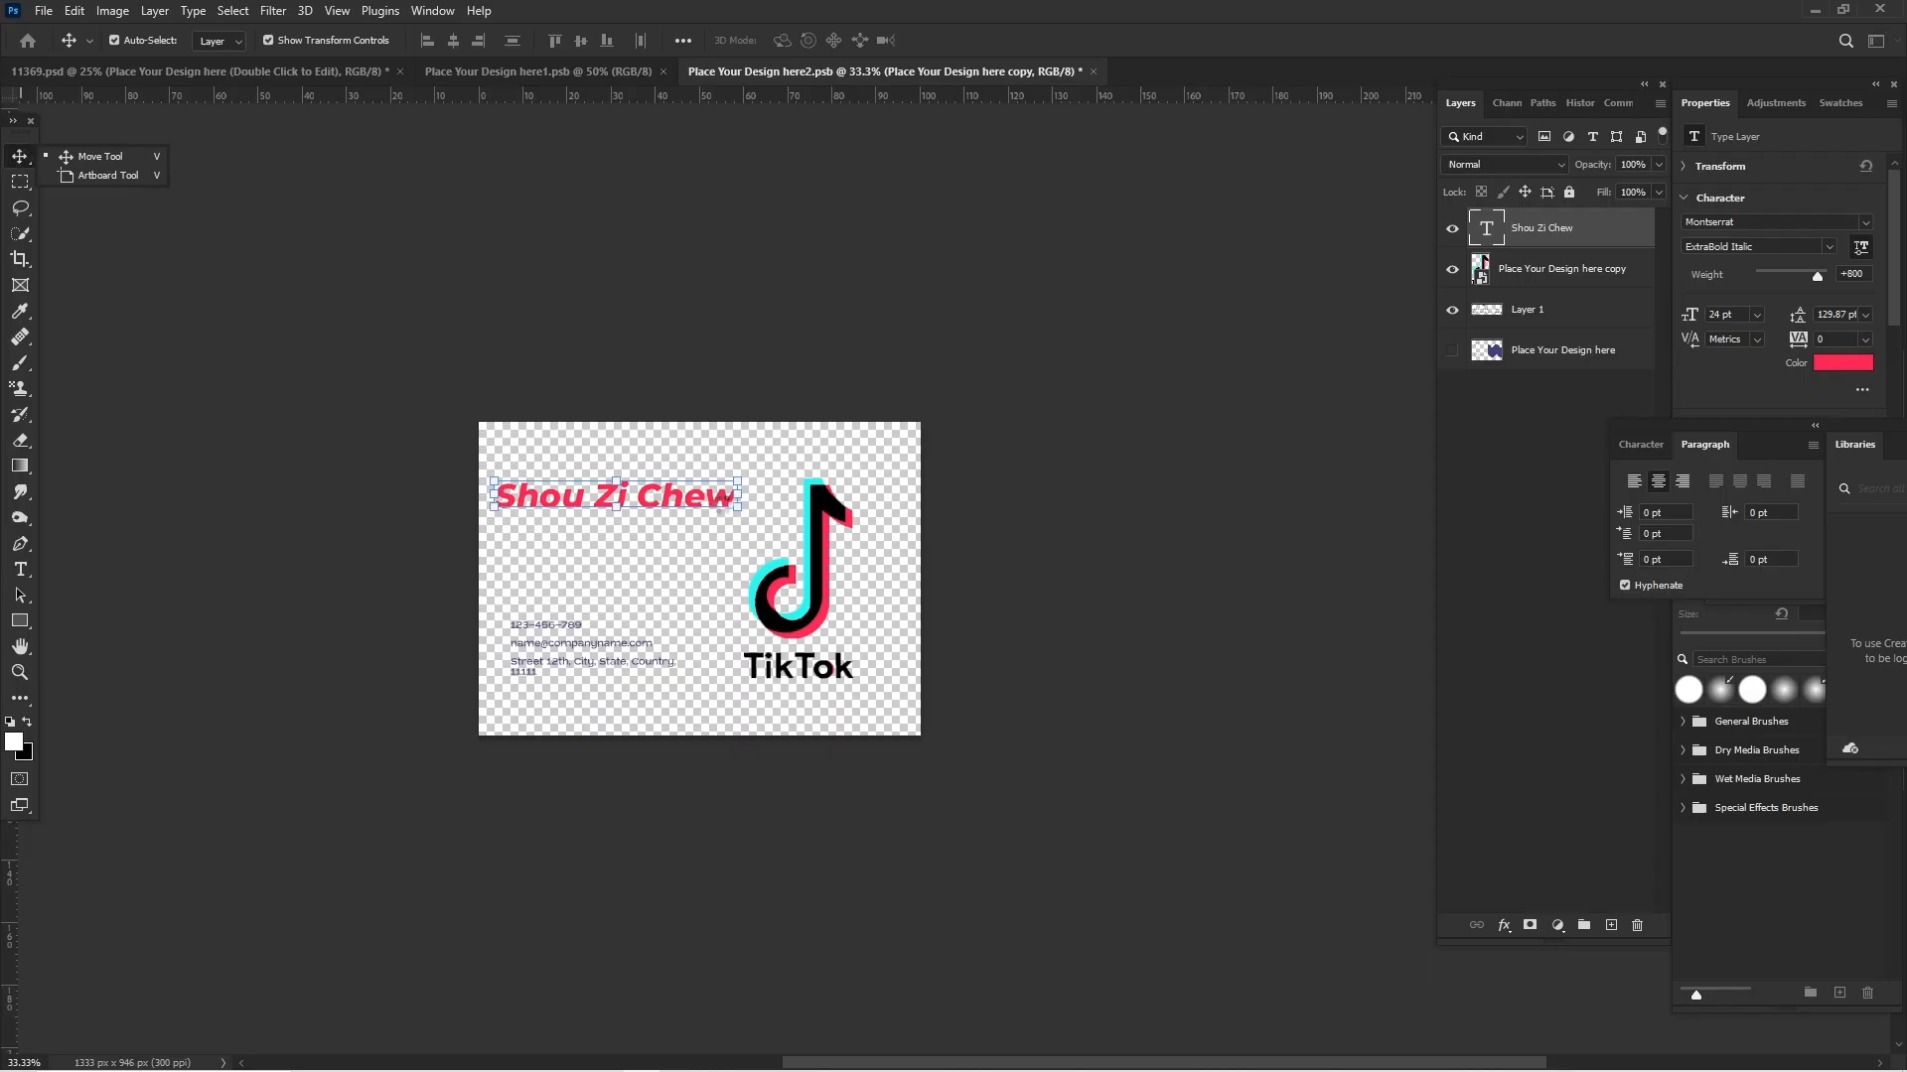
left_click_drag(740, 497, 701, 497)
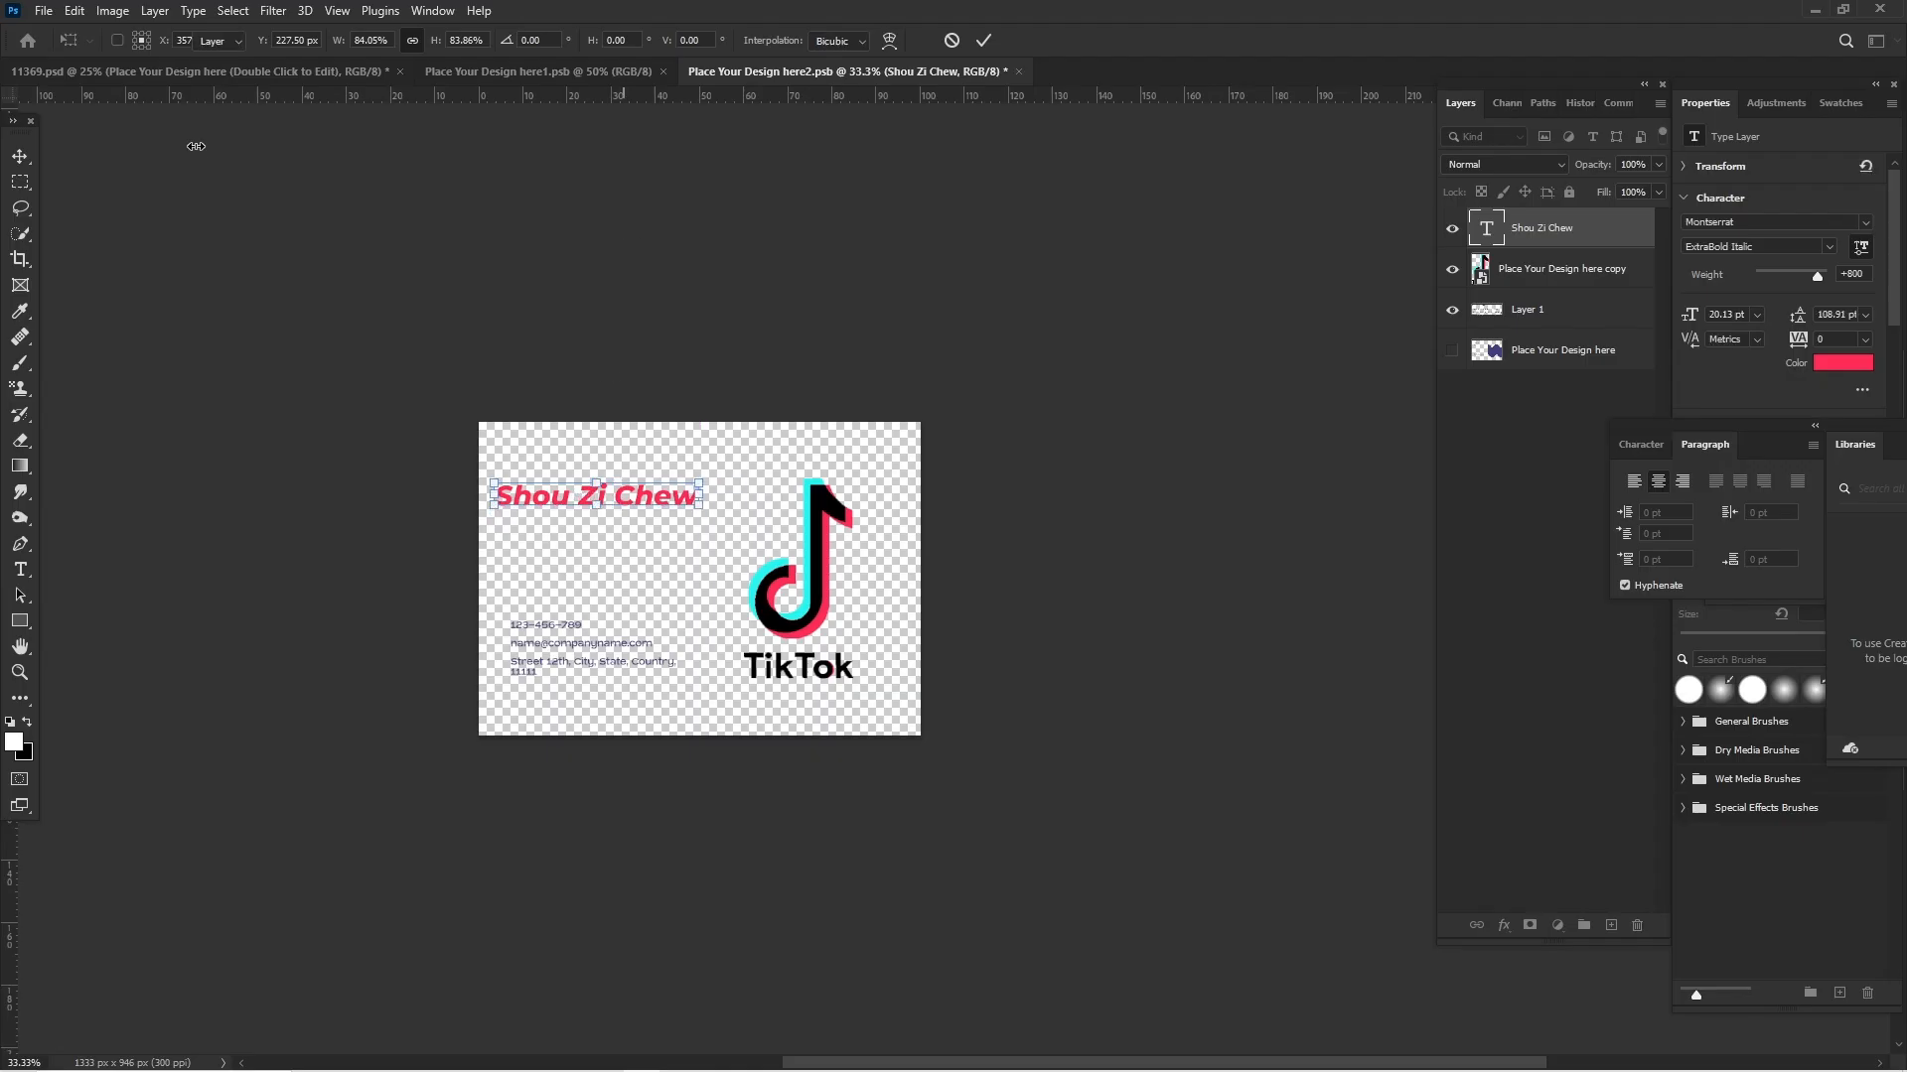
key("Return")
left_click(545, 507)
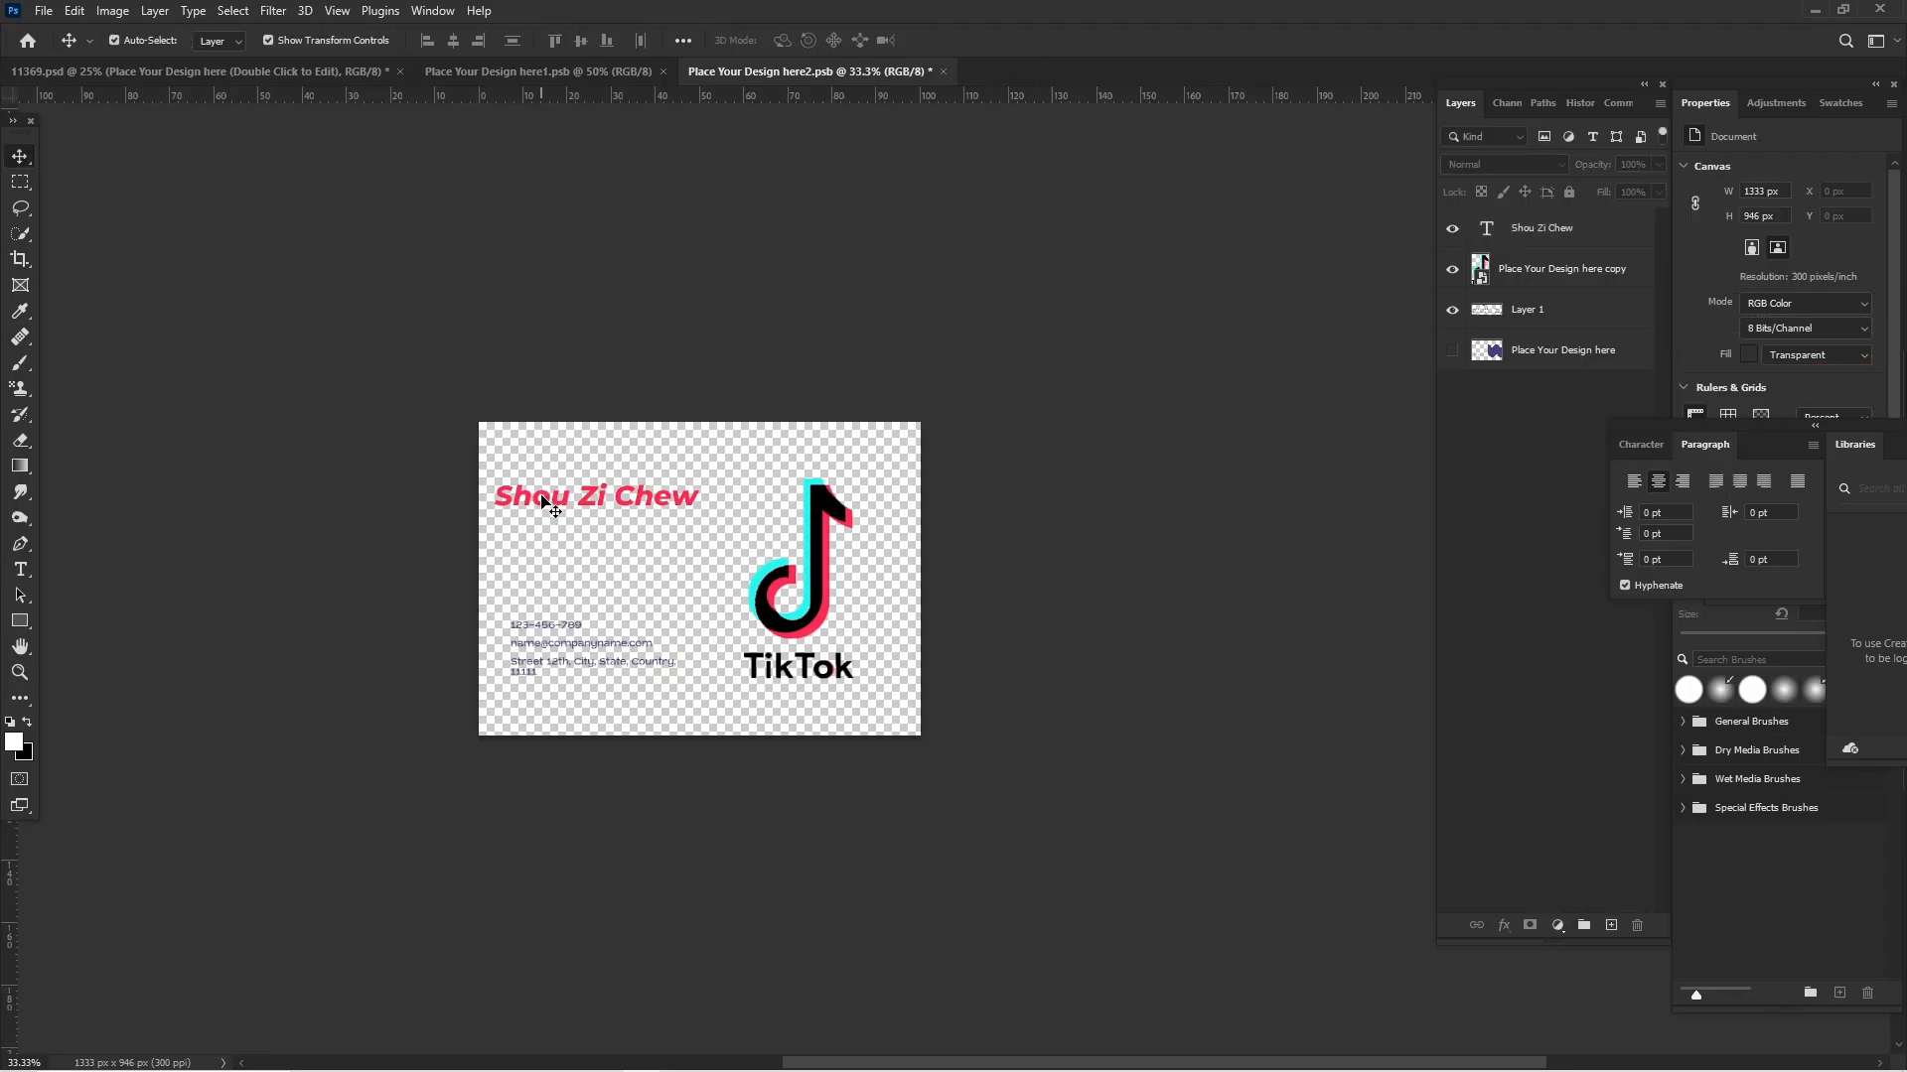
left_click_drag(542, 499, 553, 499)
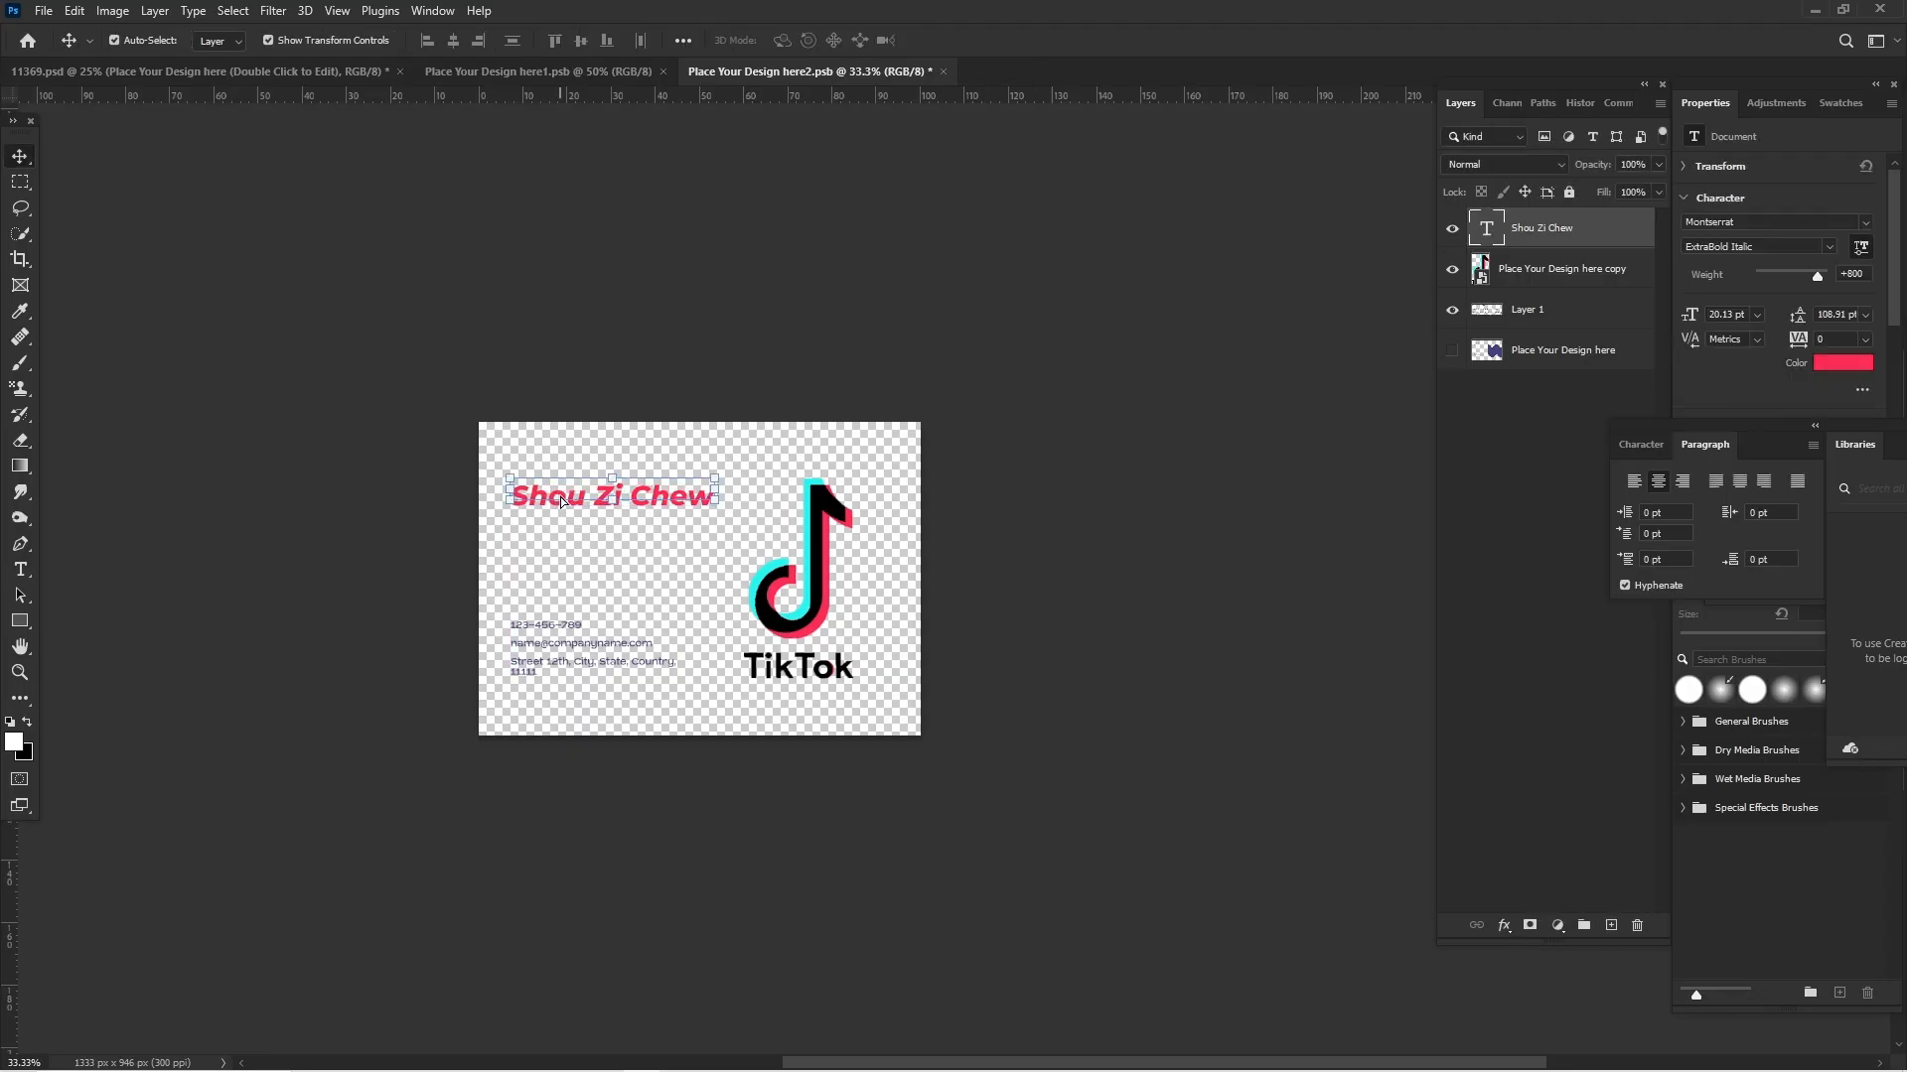
key("shift+Down")
key("shift+Down")
key("shift+Down")
key("shift+Down")
key("shift+Down")
key("shift+Down")
key("shift+Down")
key("shift+Down")
key("shift+Down")
key("shift+Down")
key("shift+Down")
key("shift+Down")
key("shift+Down")
key("shift+Down")
key("shift+Down")
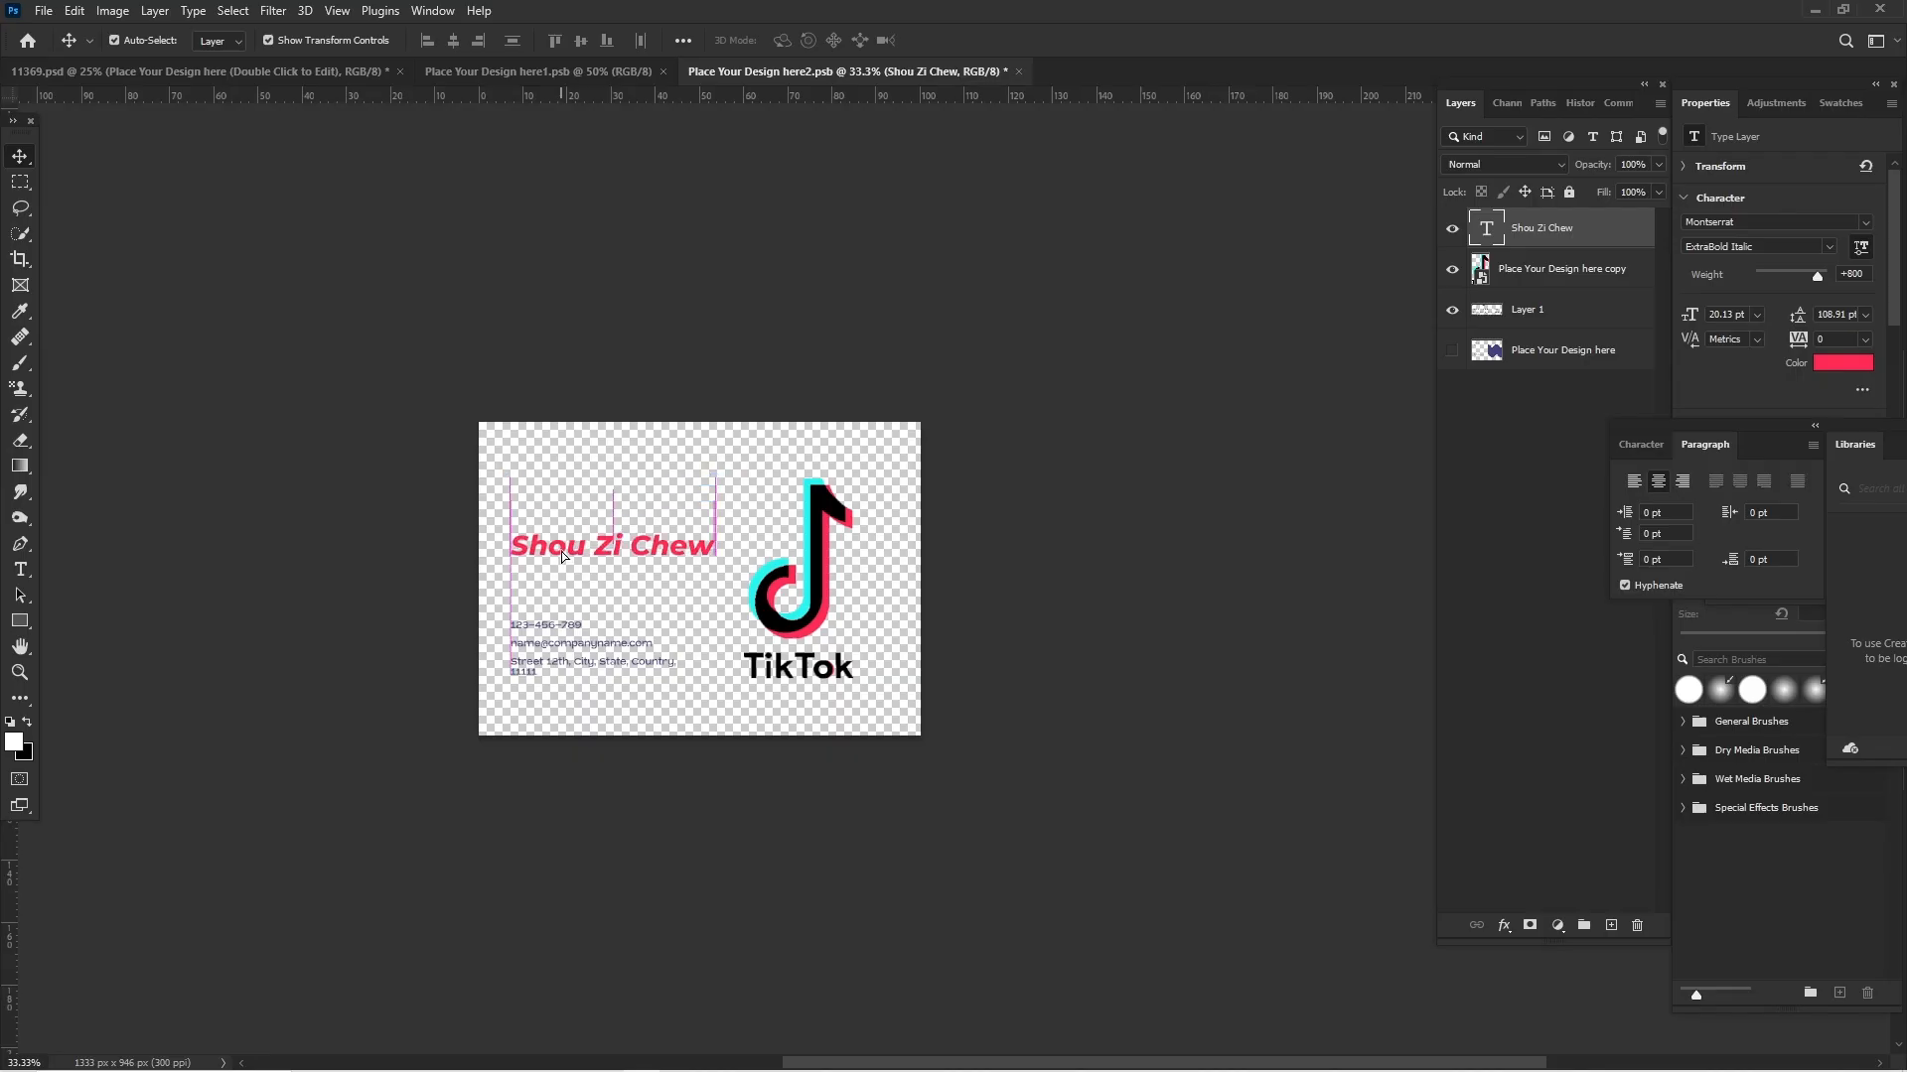
key("ctrl+z")
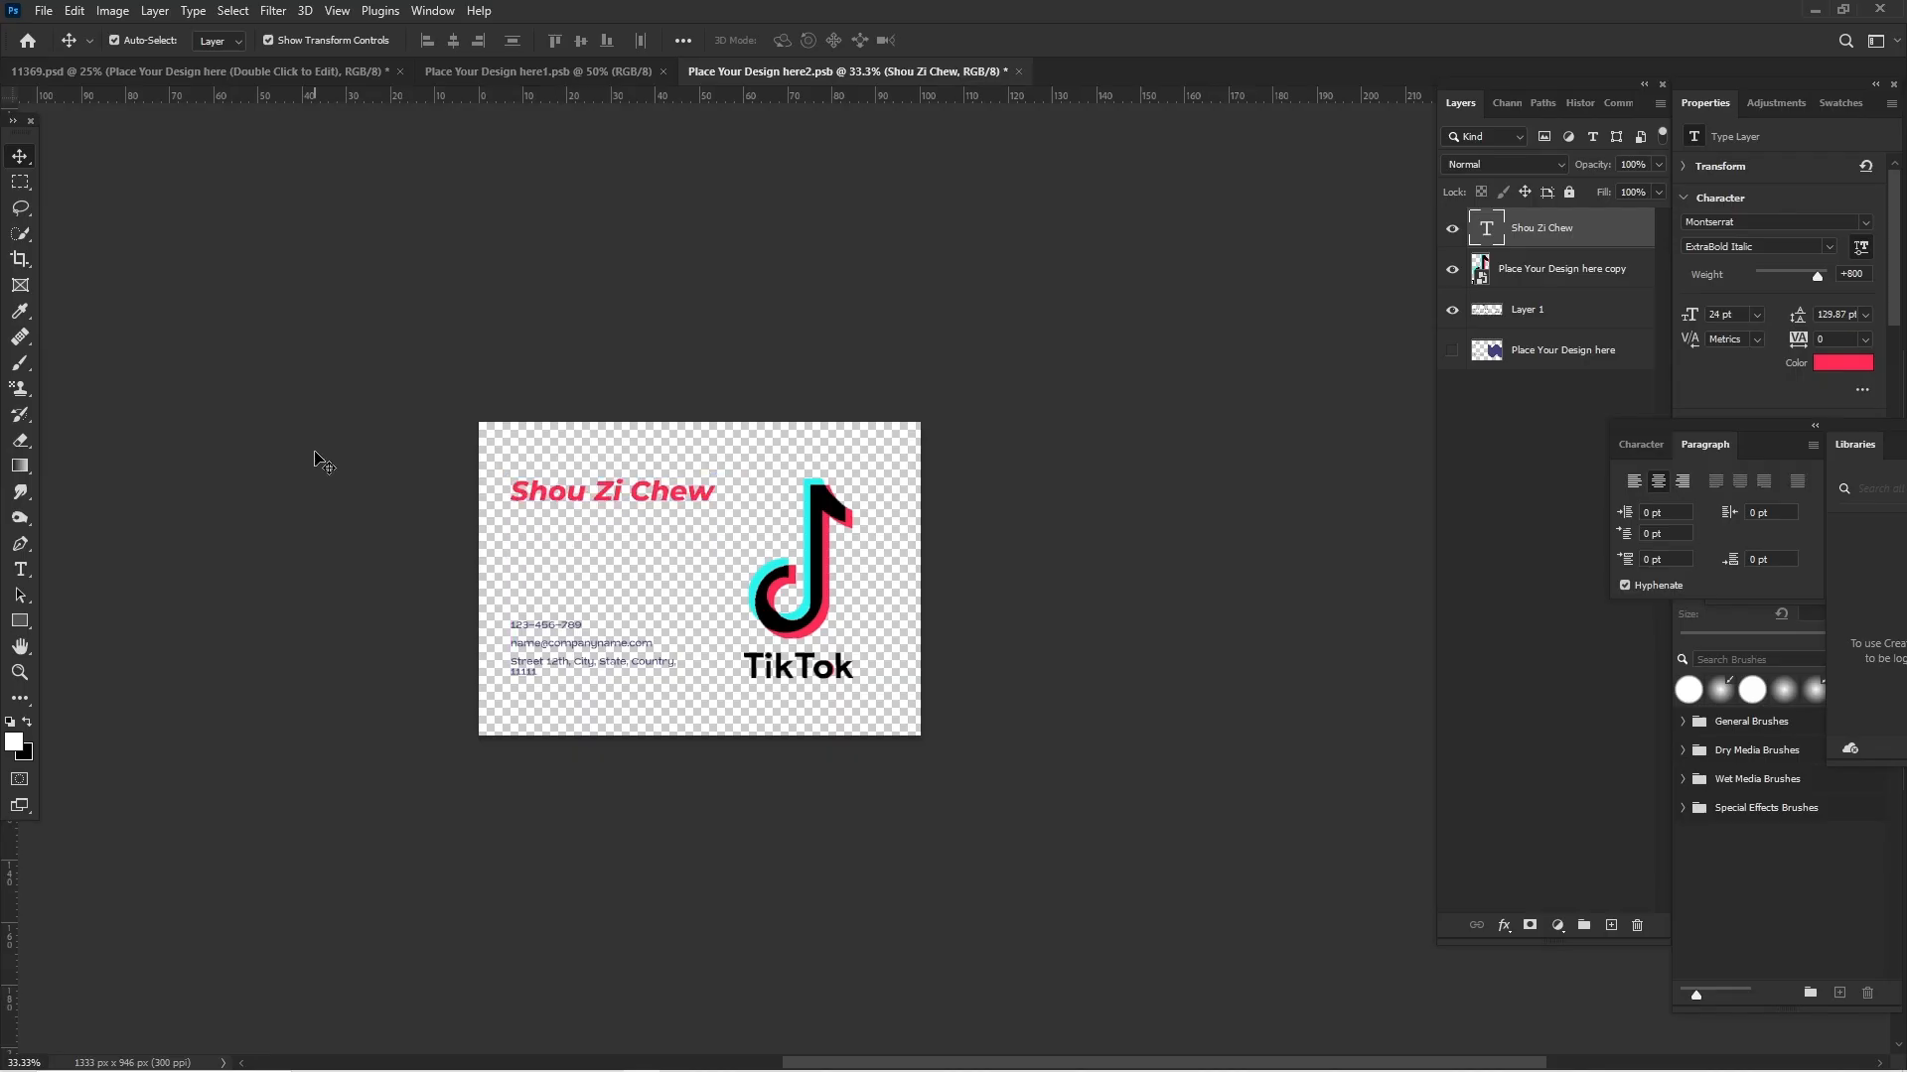
Duplicate the name line directly below the original and change the copy's text to "CEO"
left_click(586, 511)
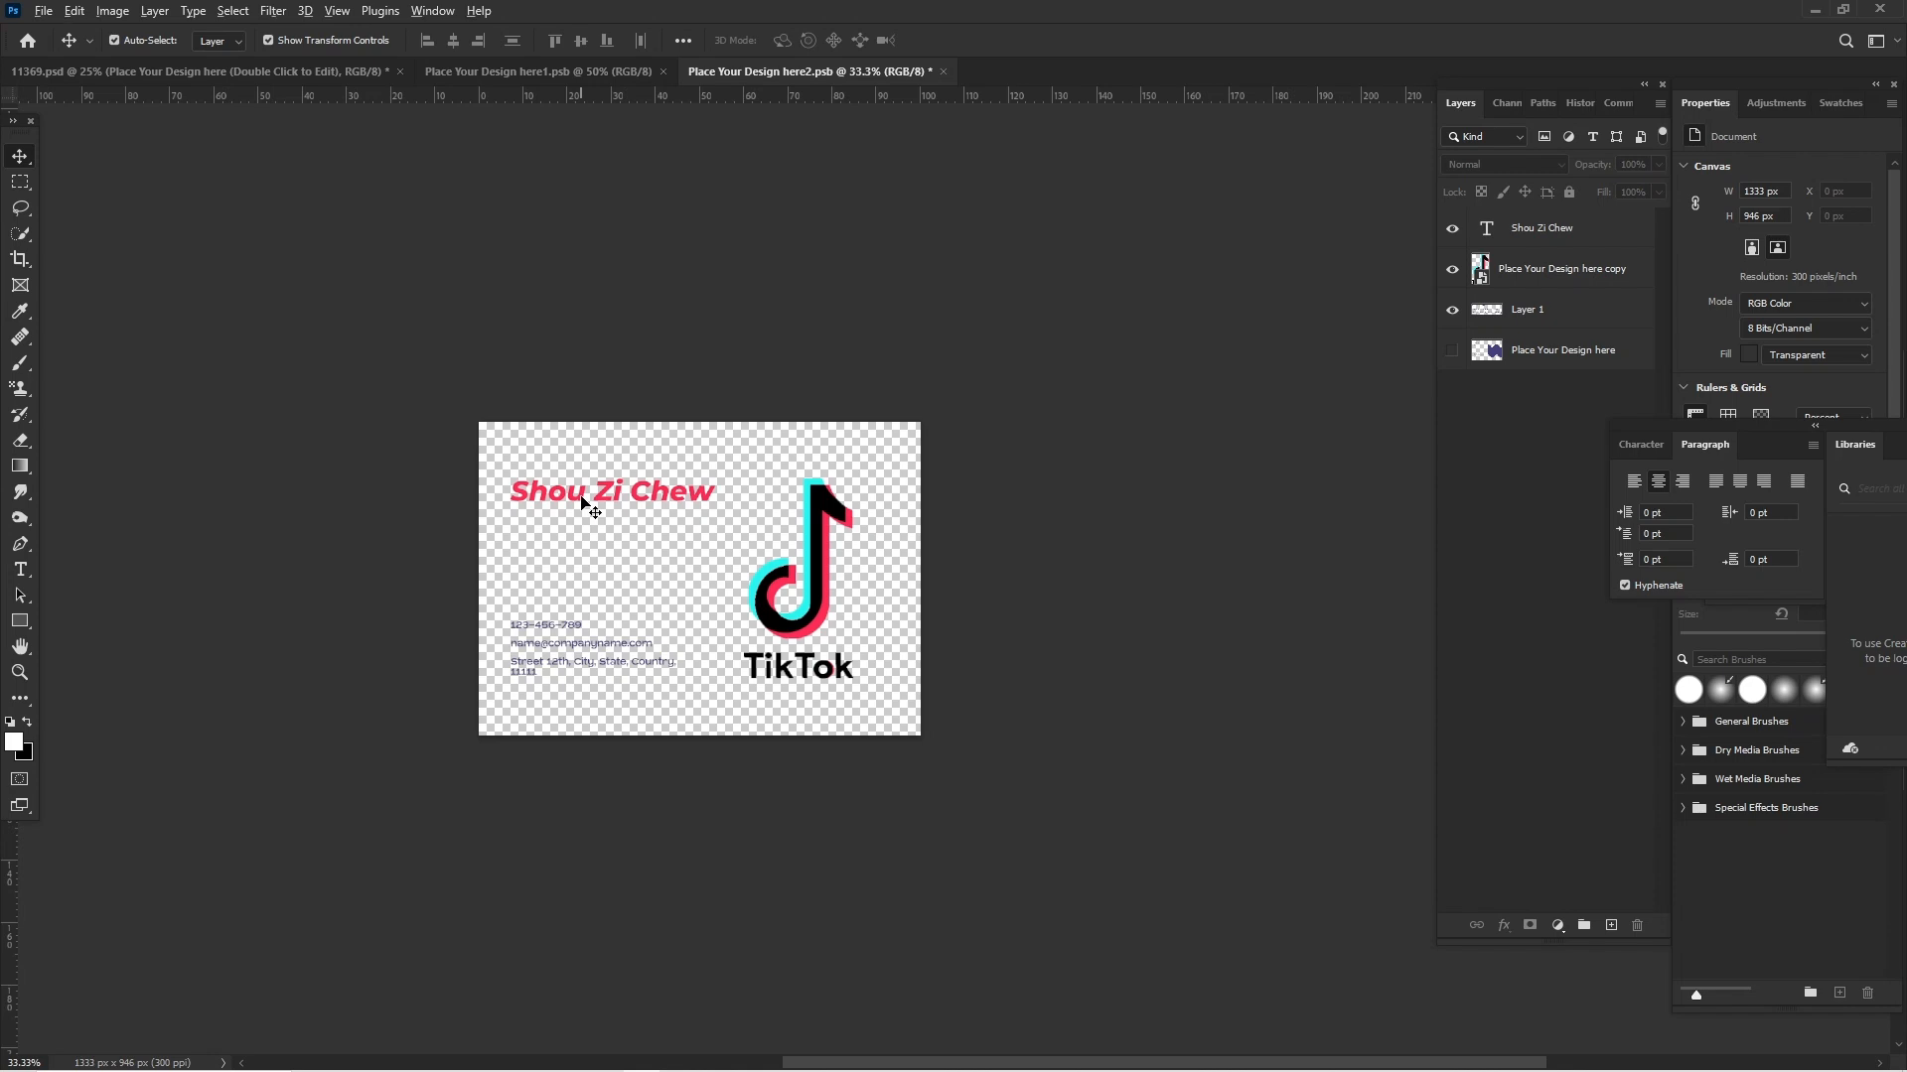
left_click_drag(580, 497, 586, 544)
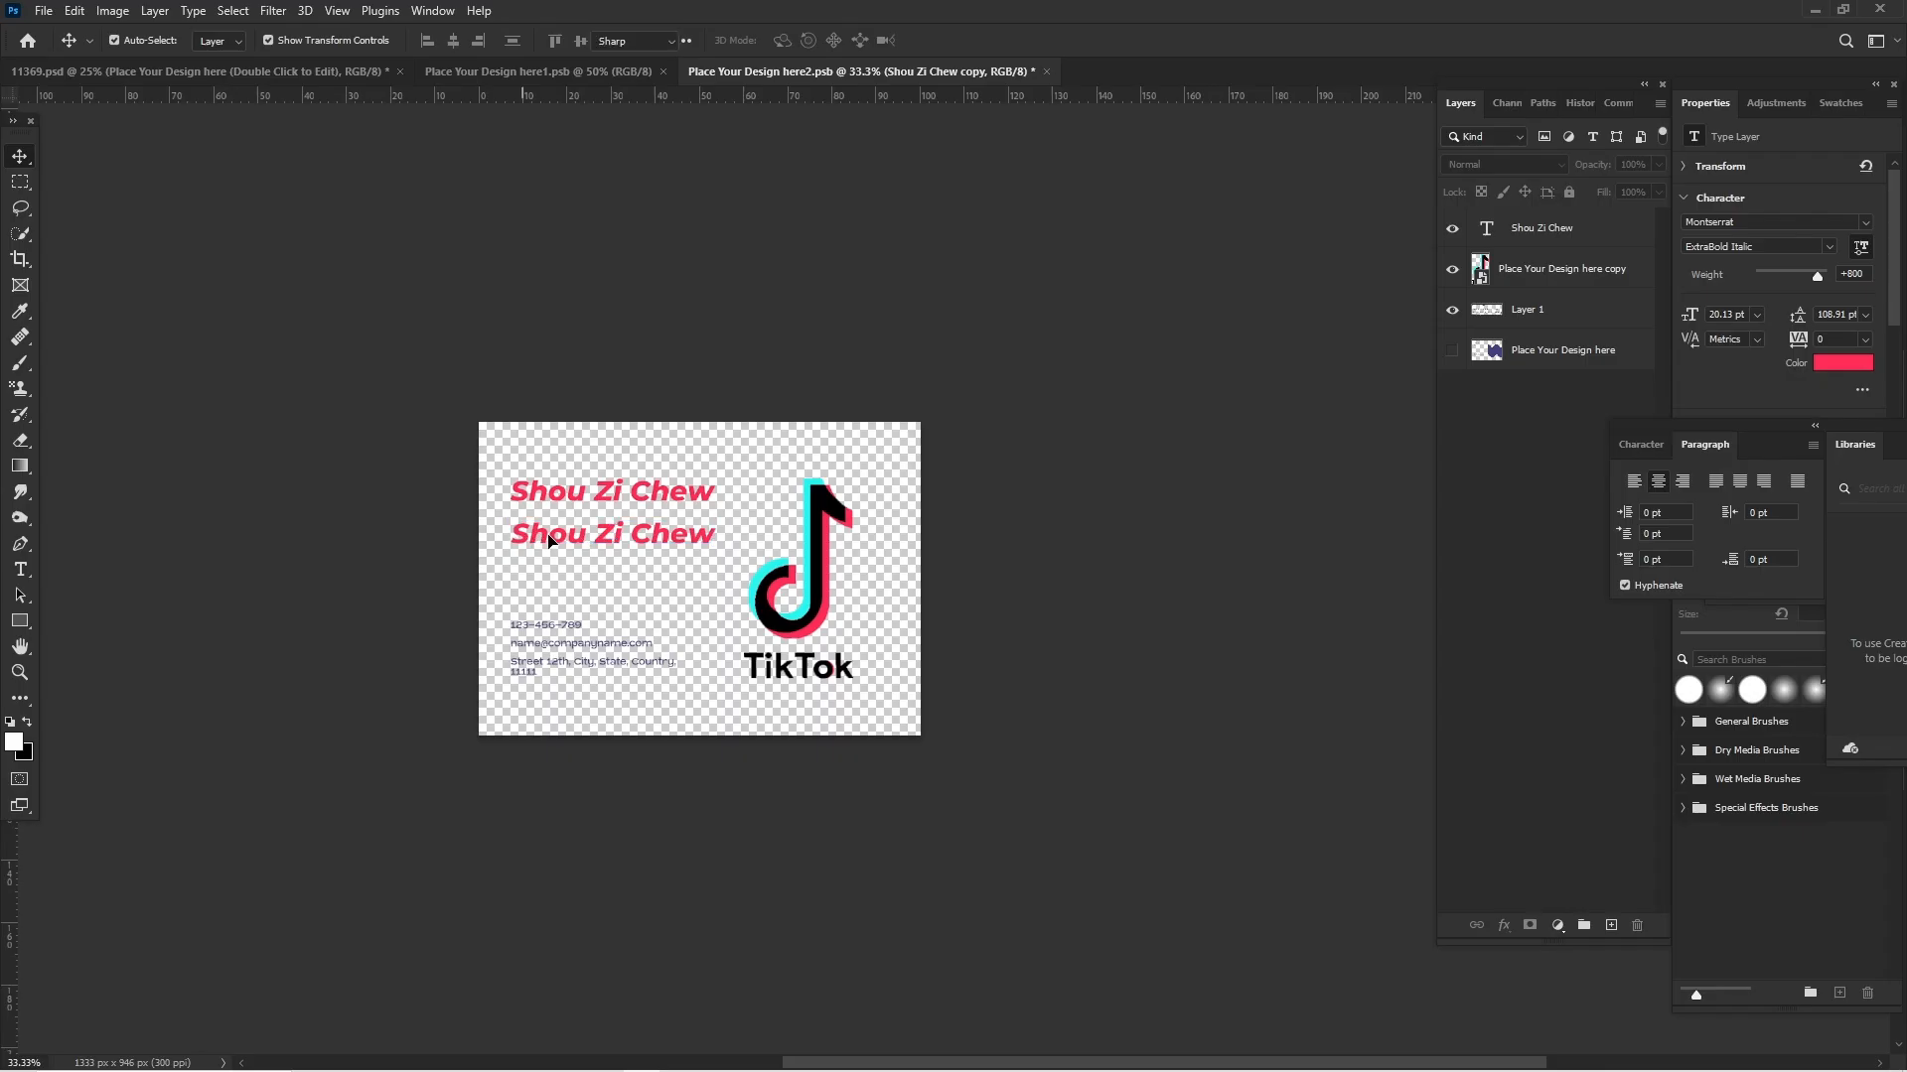
double_click(549, 542)
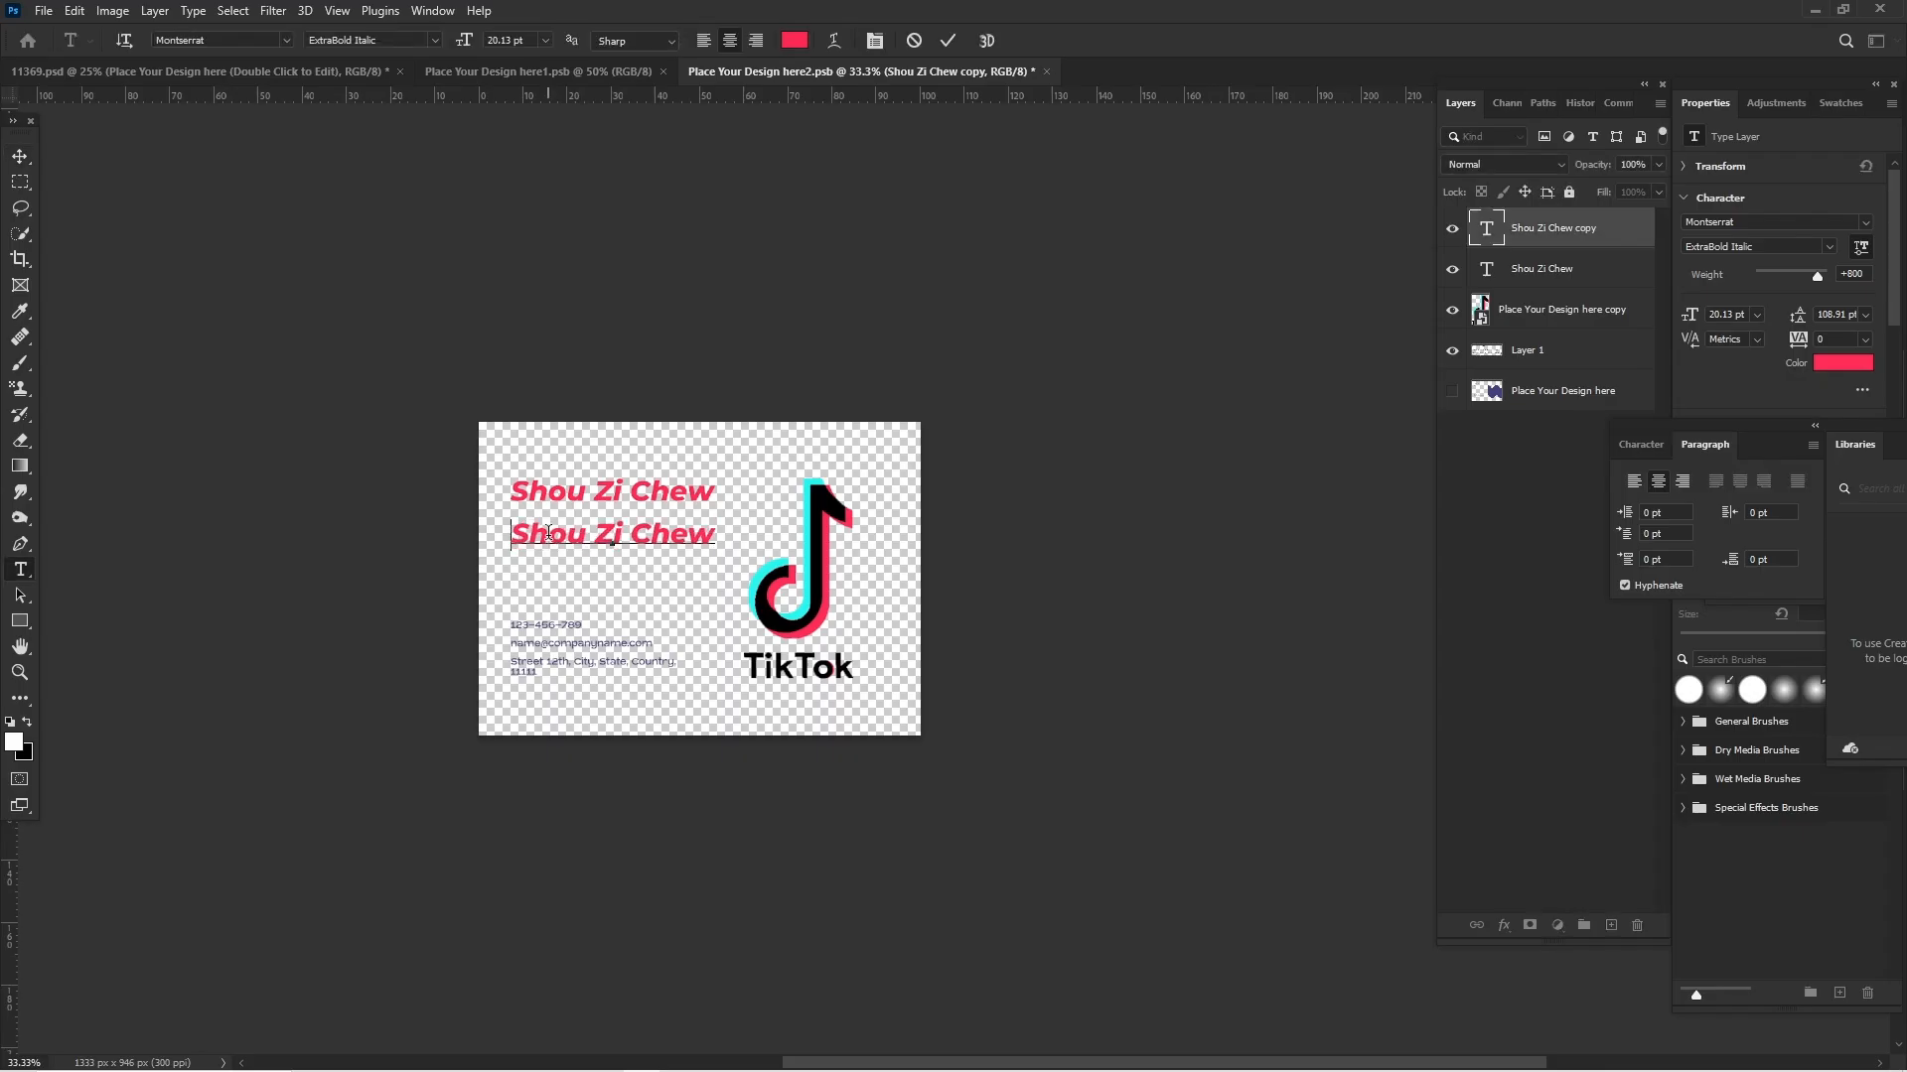
key("ctrl+a")
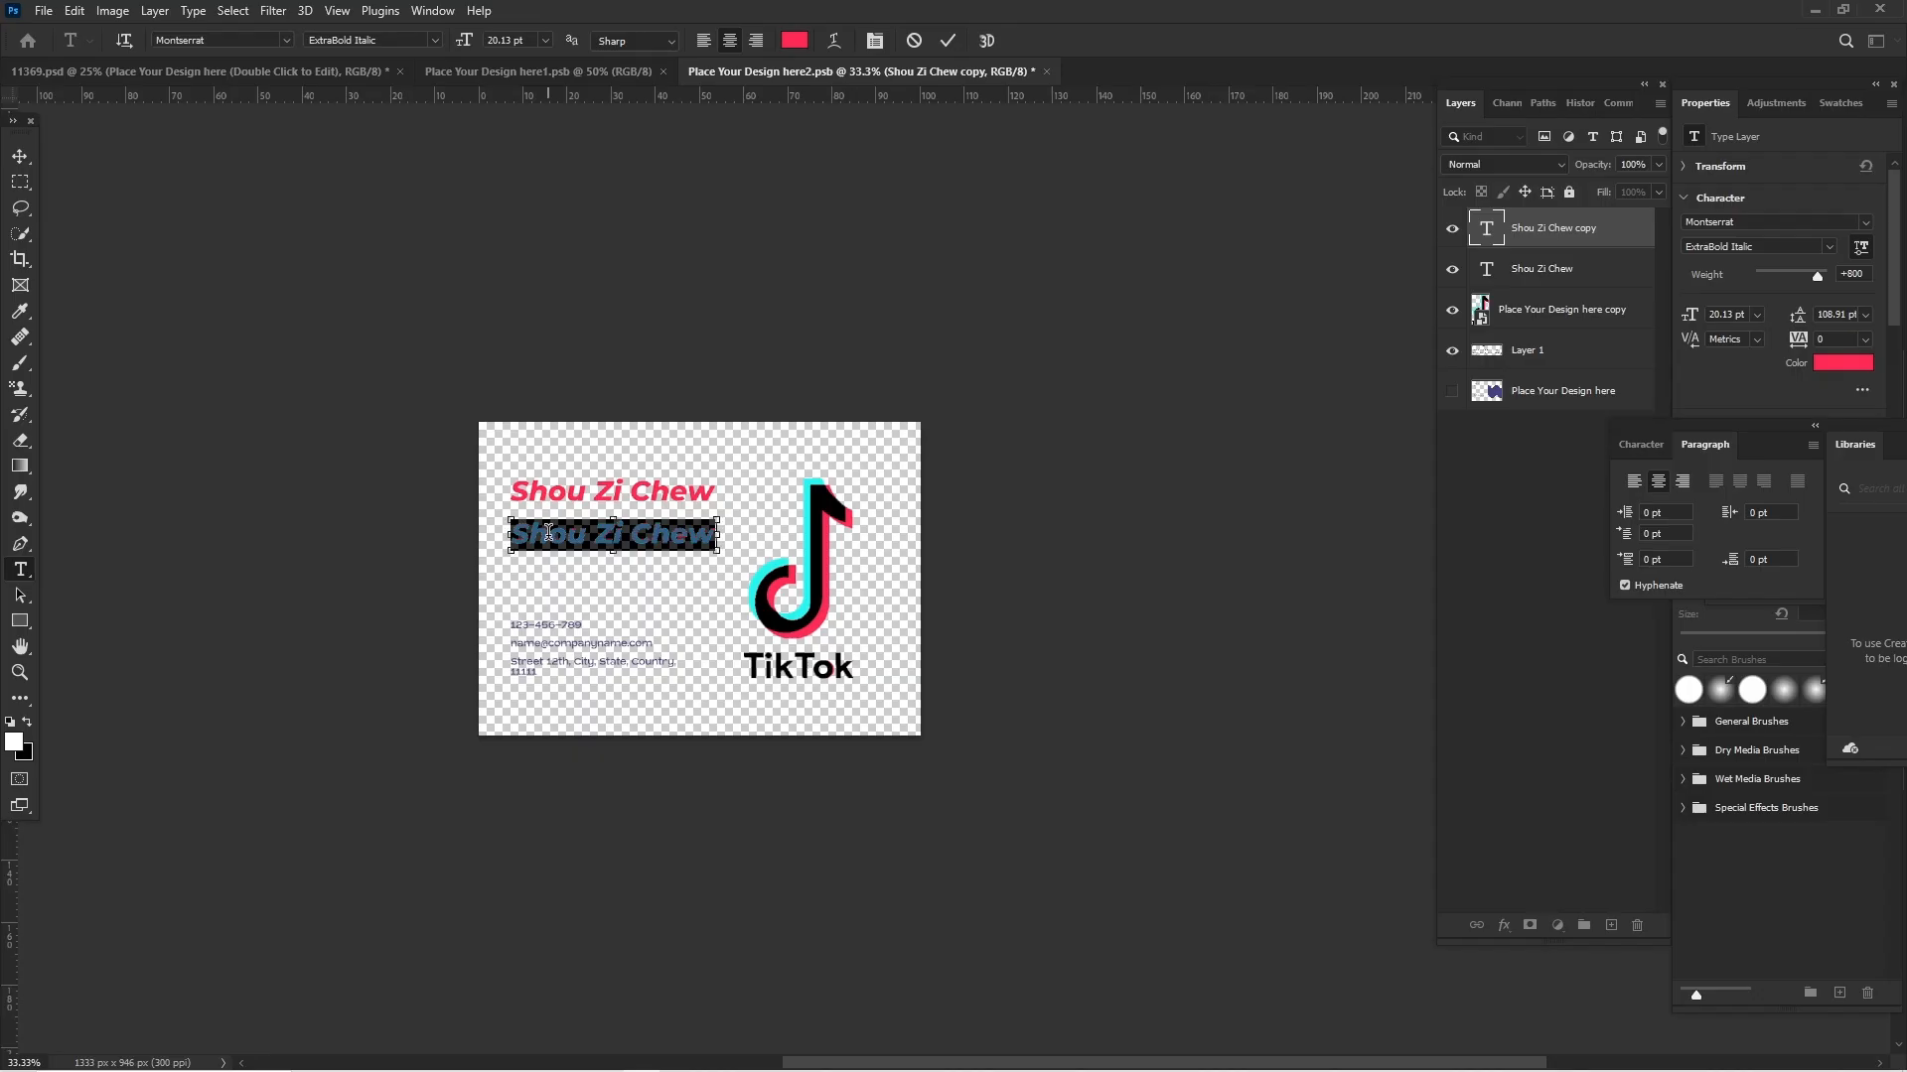
type("CE")
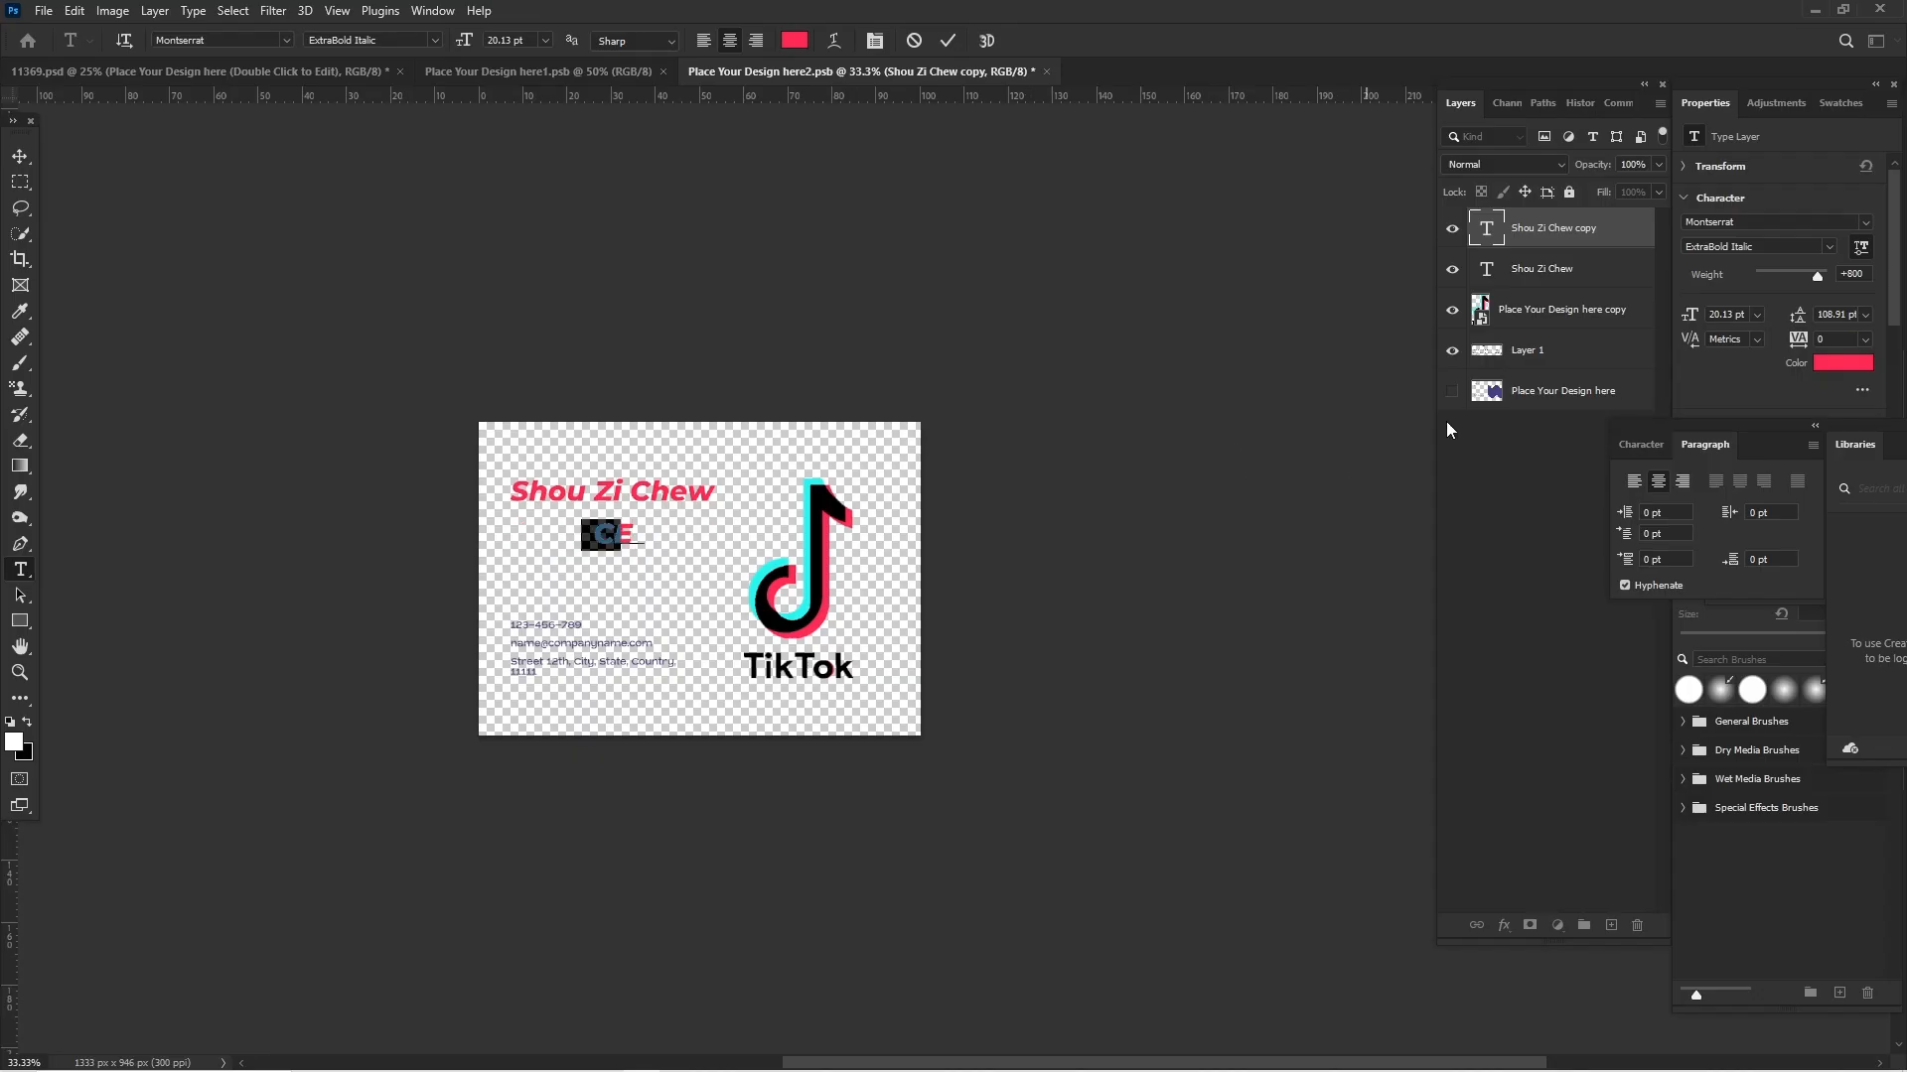
type("O")
Recolor the whole CEO title to the logo's black, 000000, sampled from the TikTok artwork
left_click(618, 536)
key("ctrl+a")
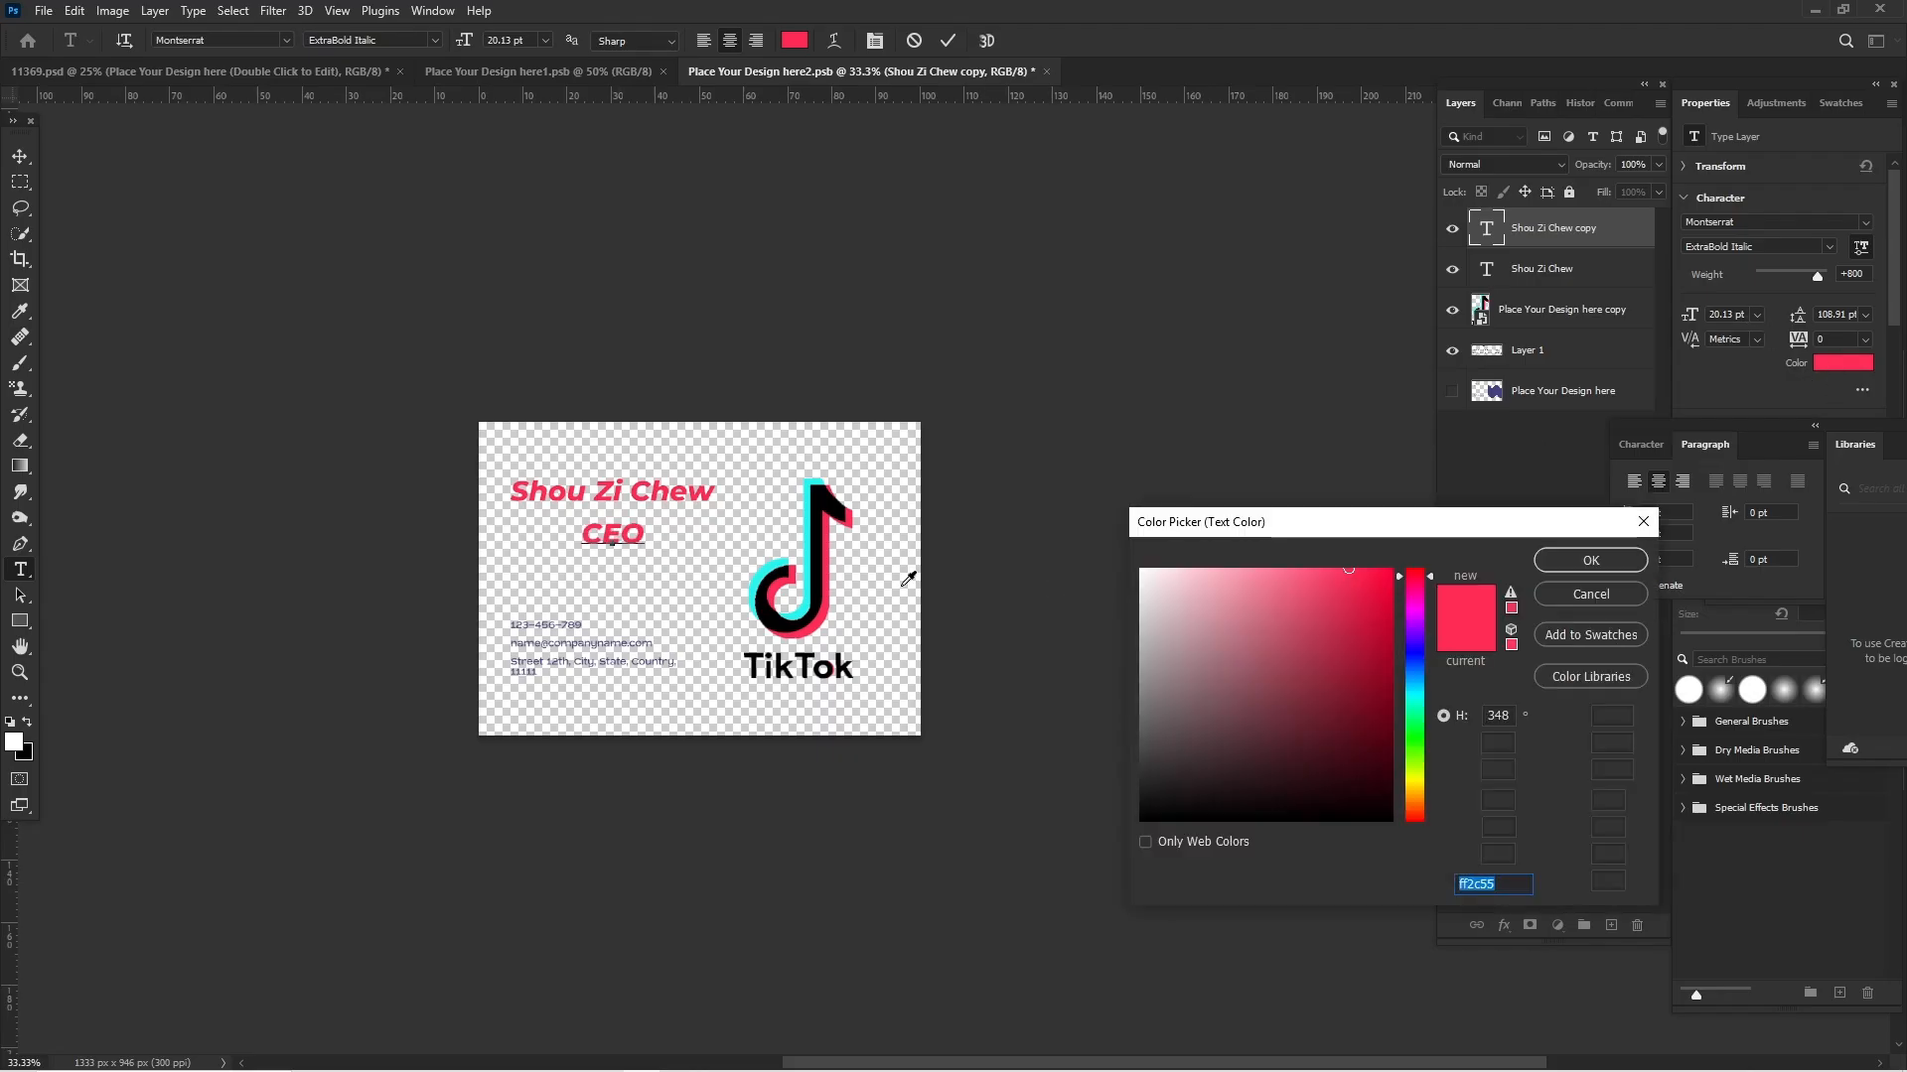
left_click(767, 568)
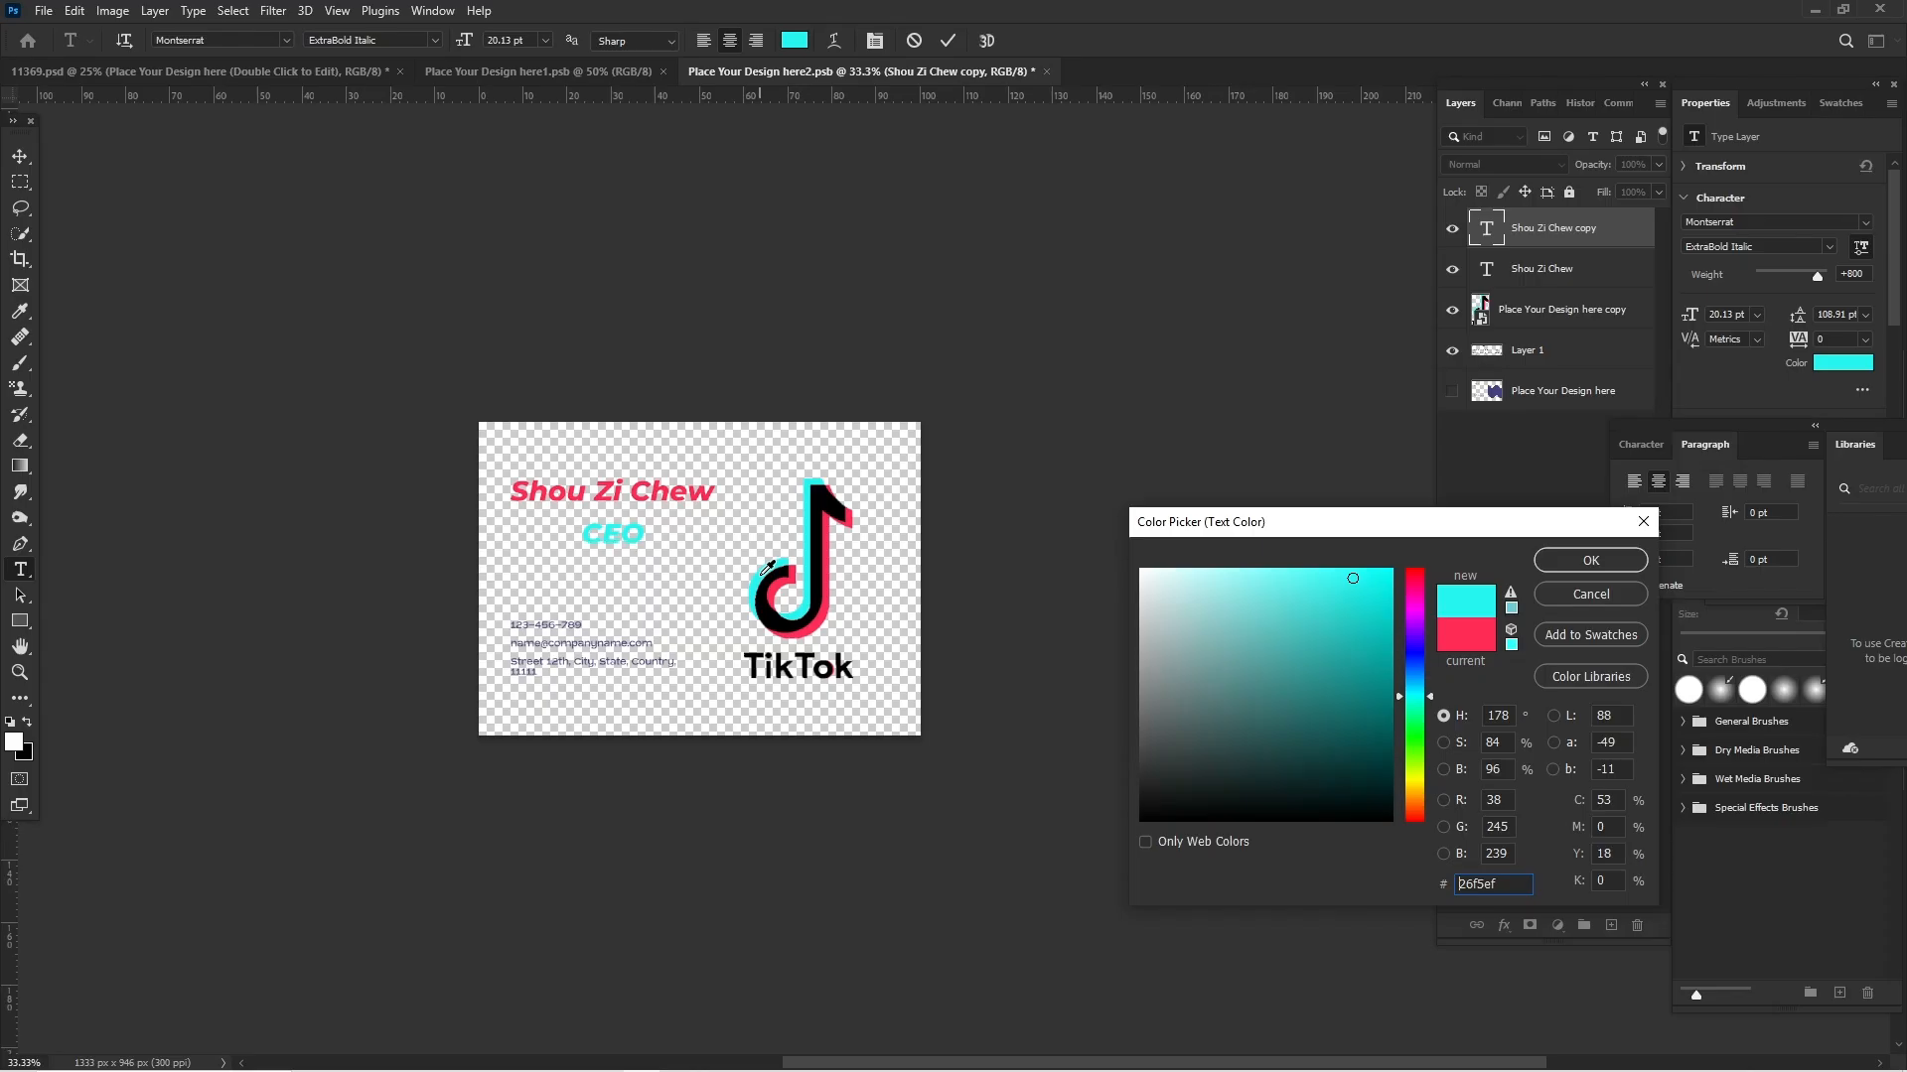
left_click(821, 552)
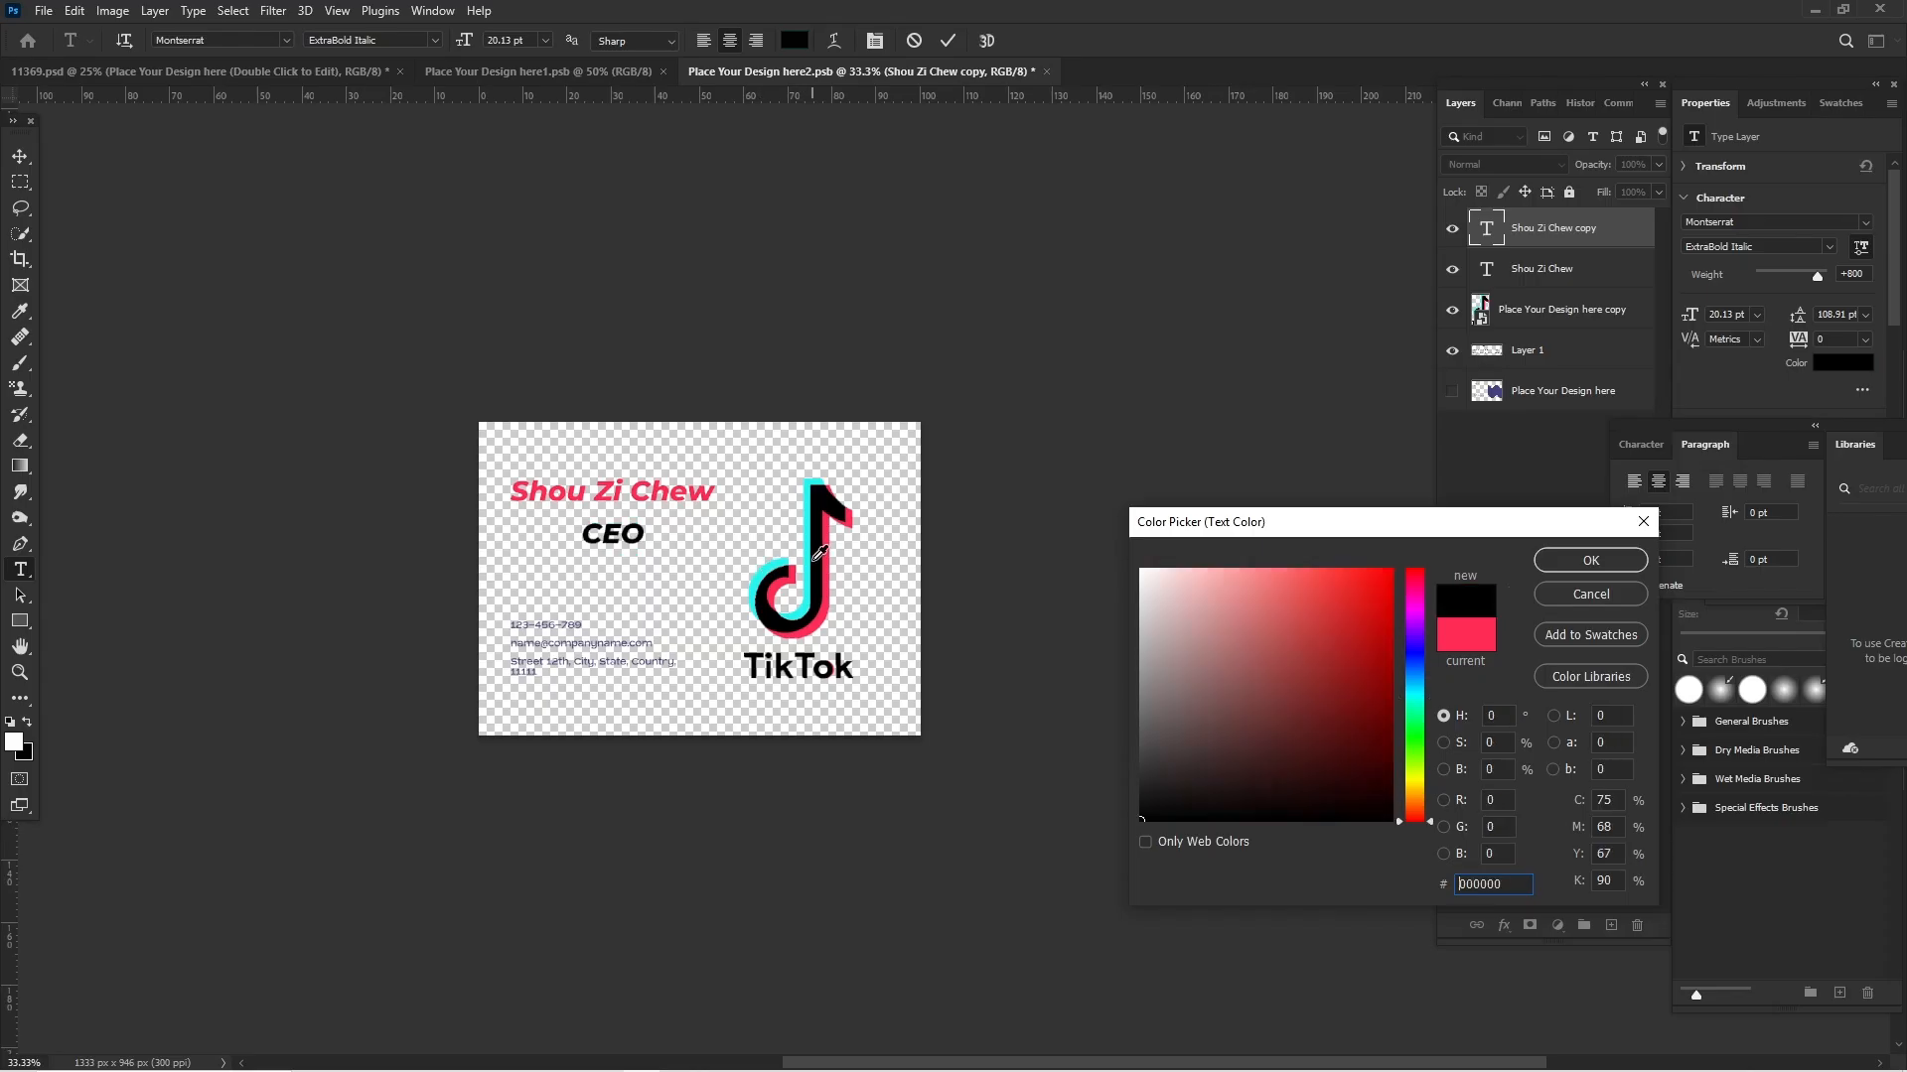
left_click(1589, 561)
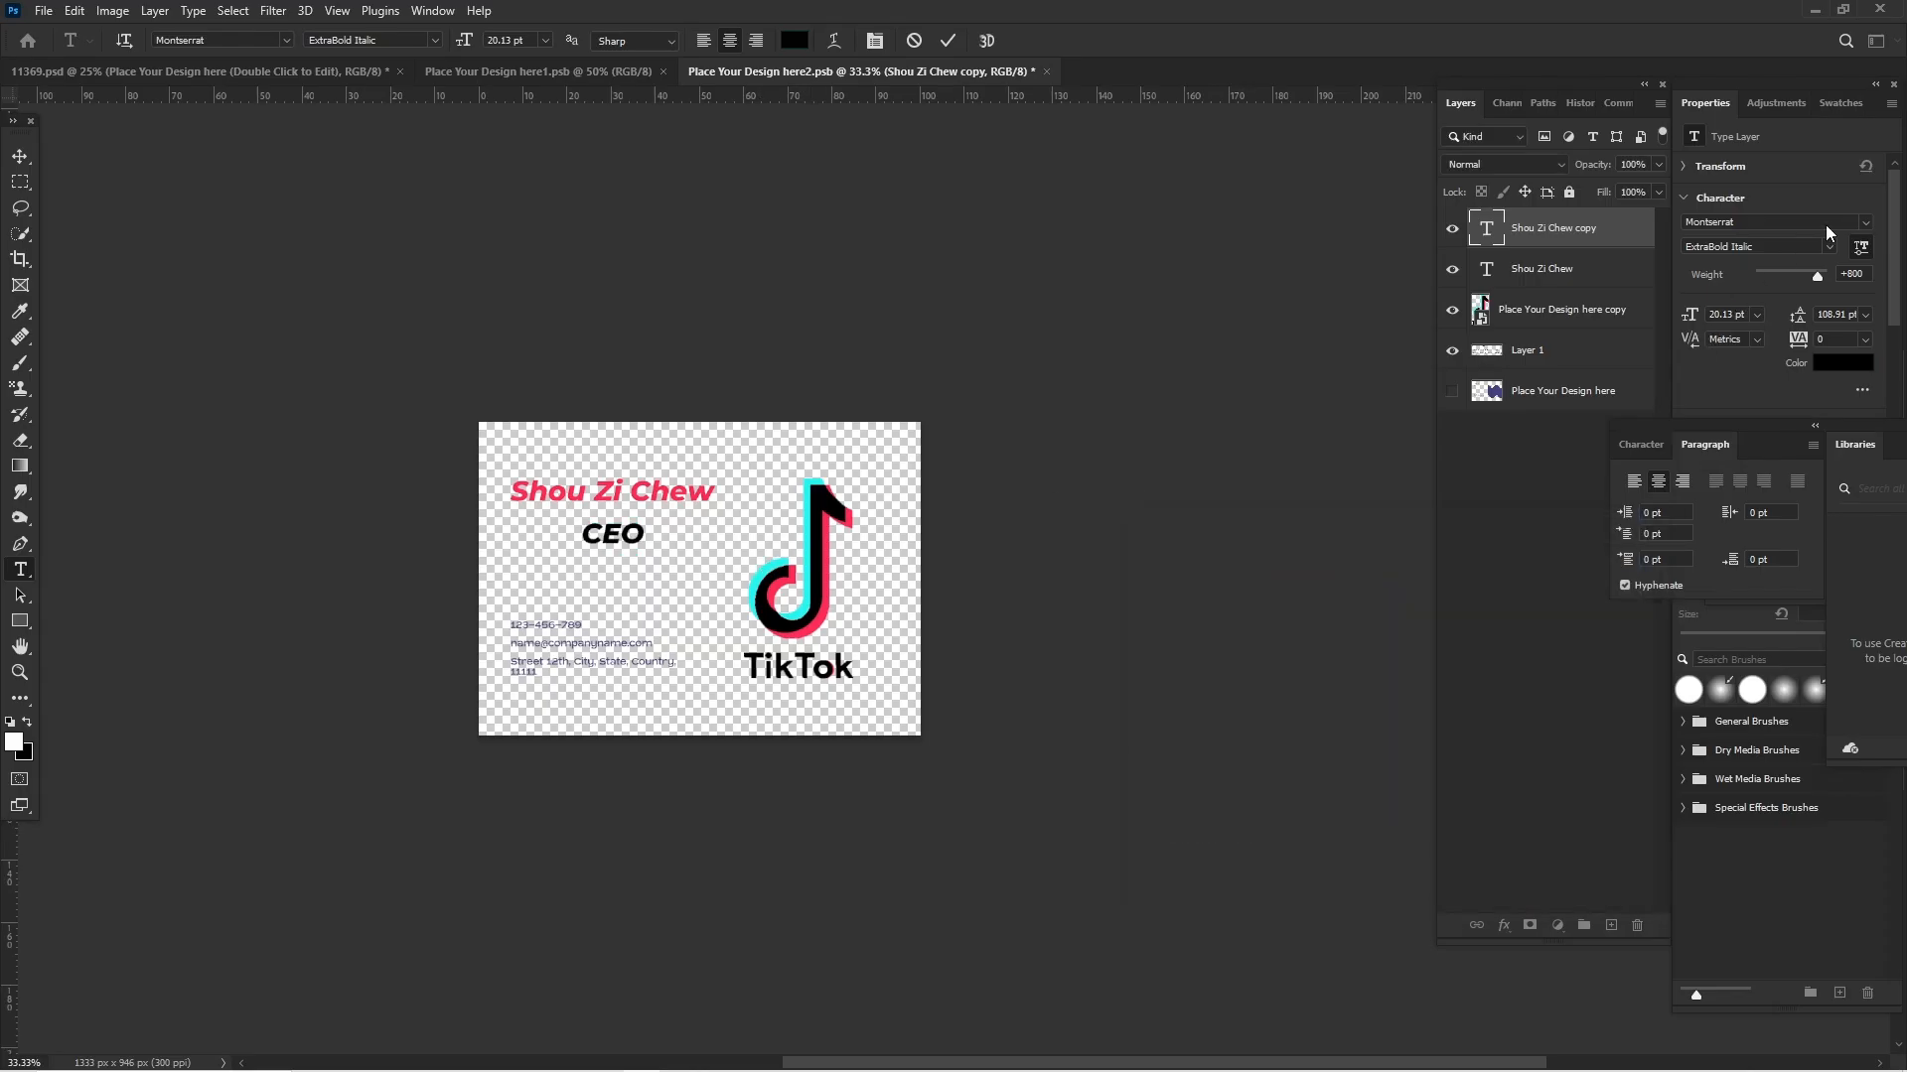
Set the CEO title's font style to Italic and move it directly beneath the name, aligned with the name's left edge
left_click(1827, 243)
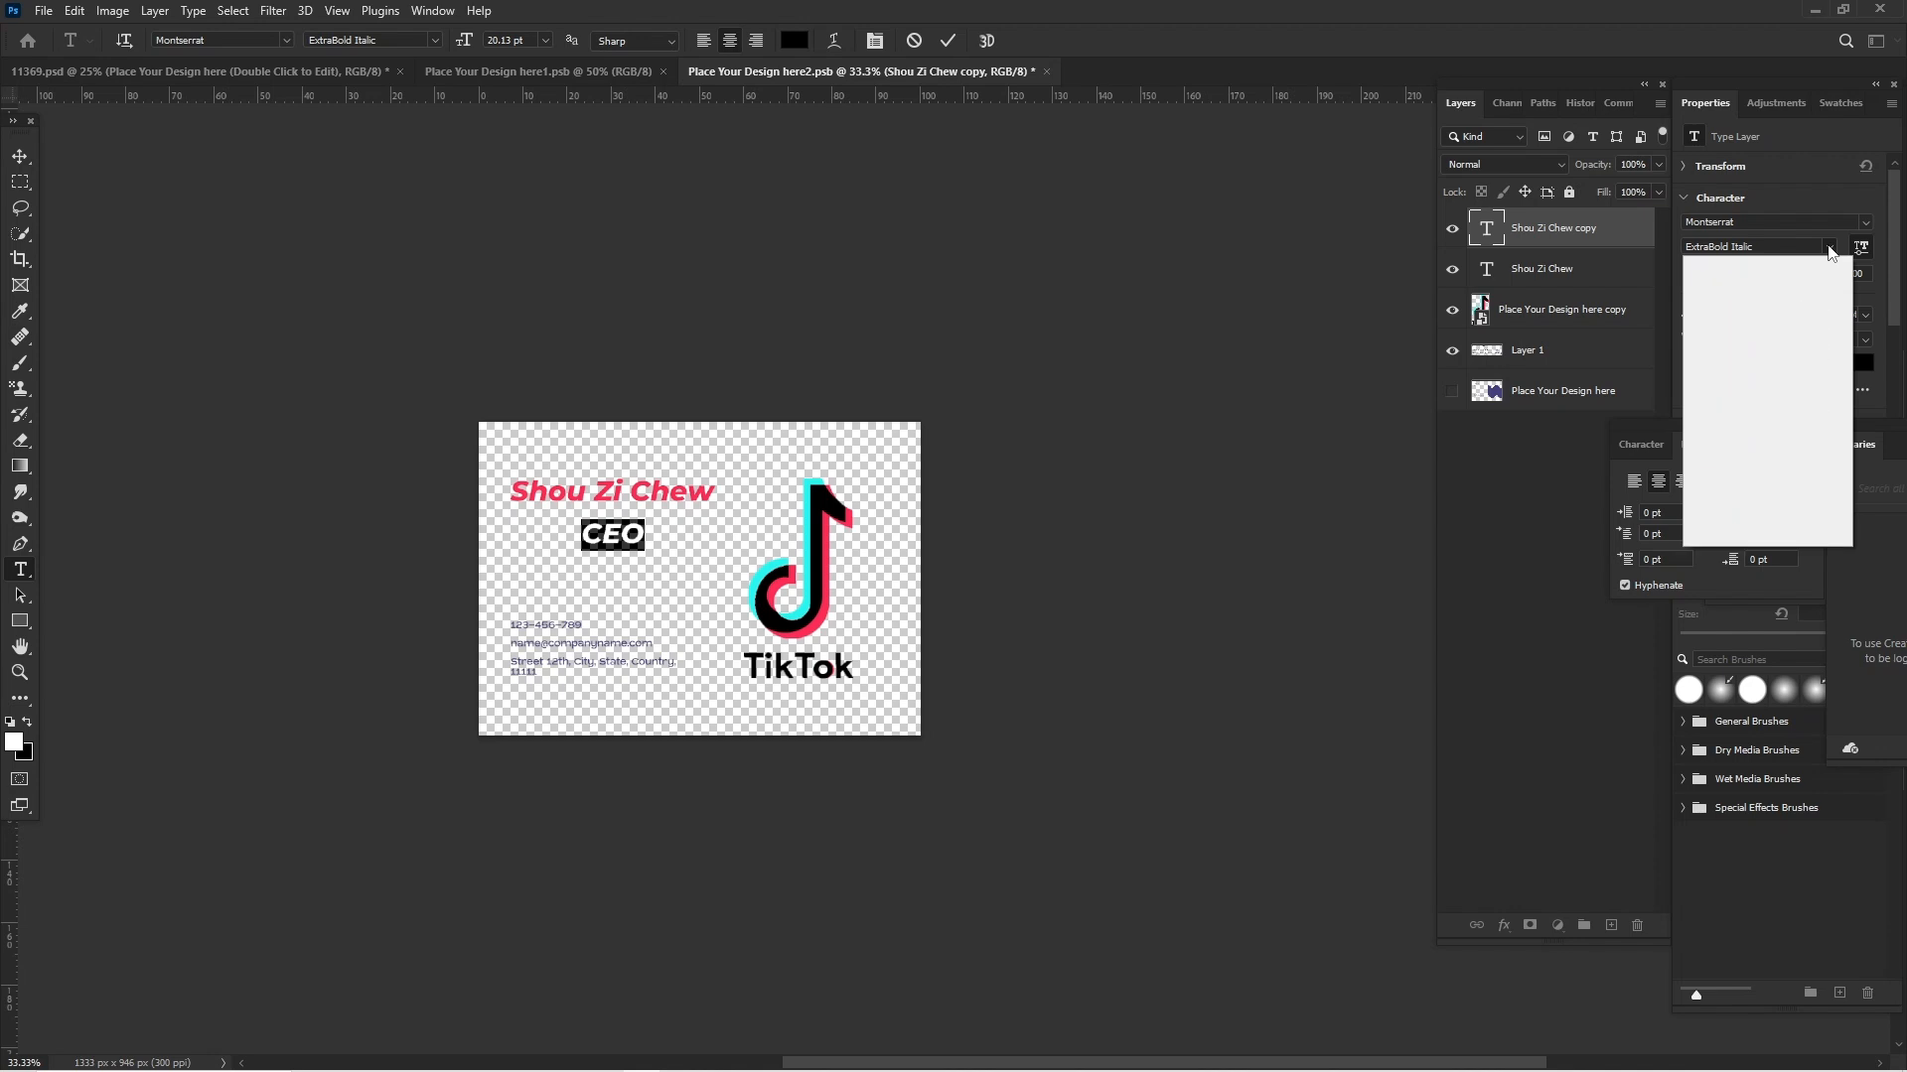
left_click(1827, 244)
left_click(1827, 244)
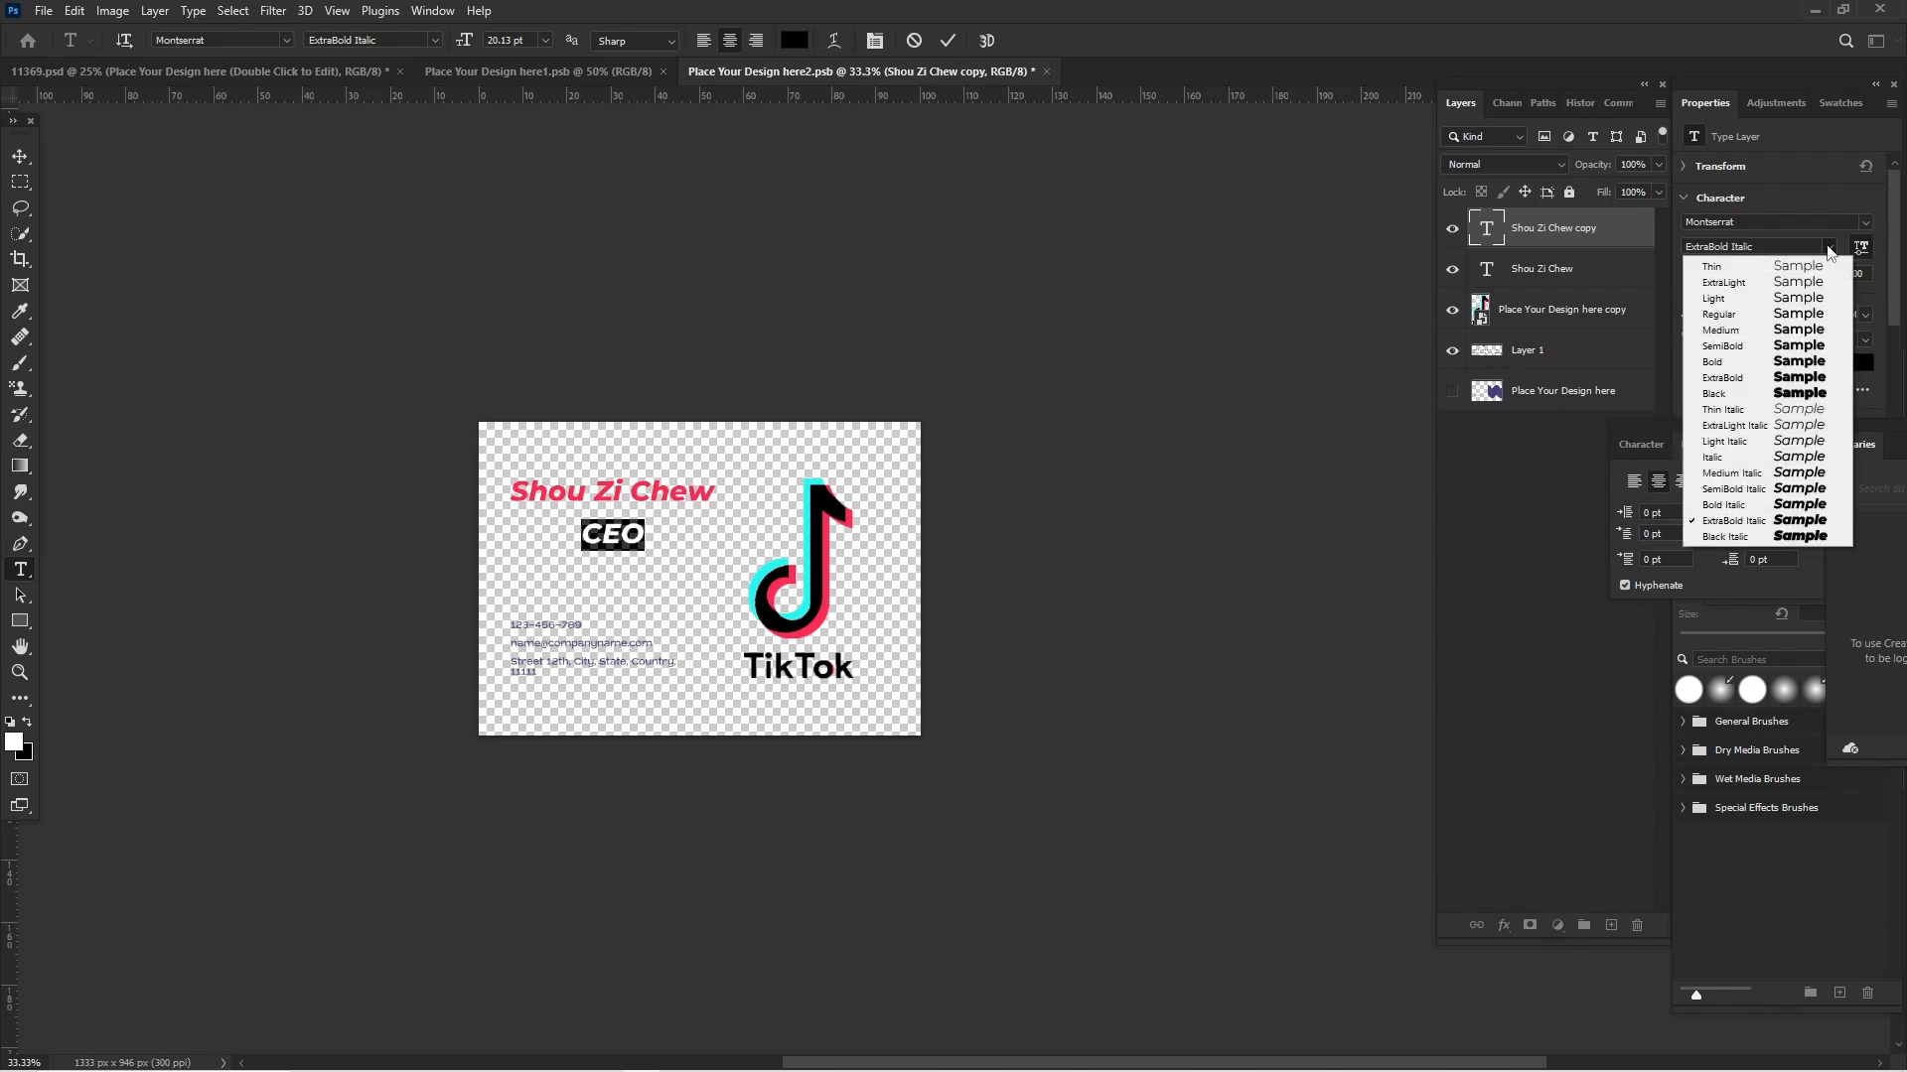
left_click(1813, 457)
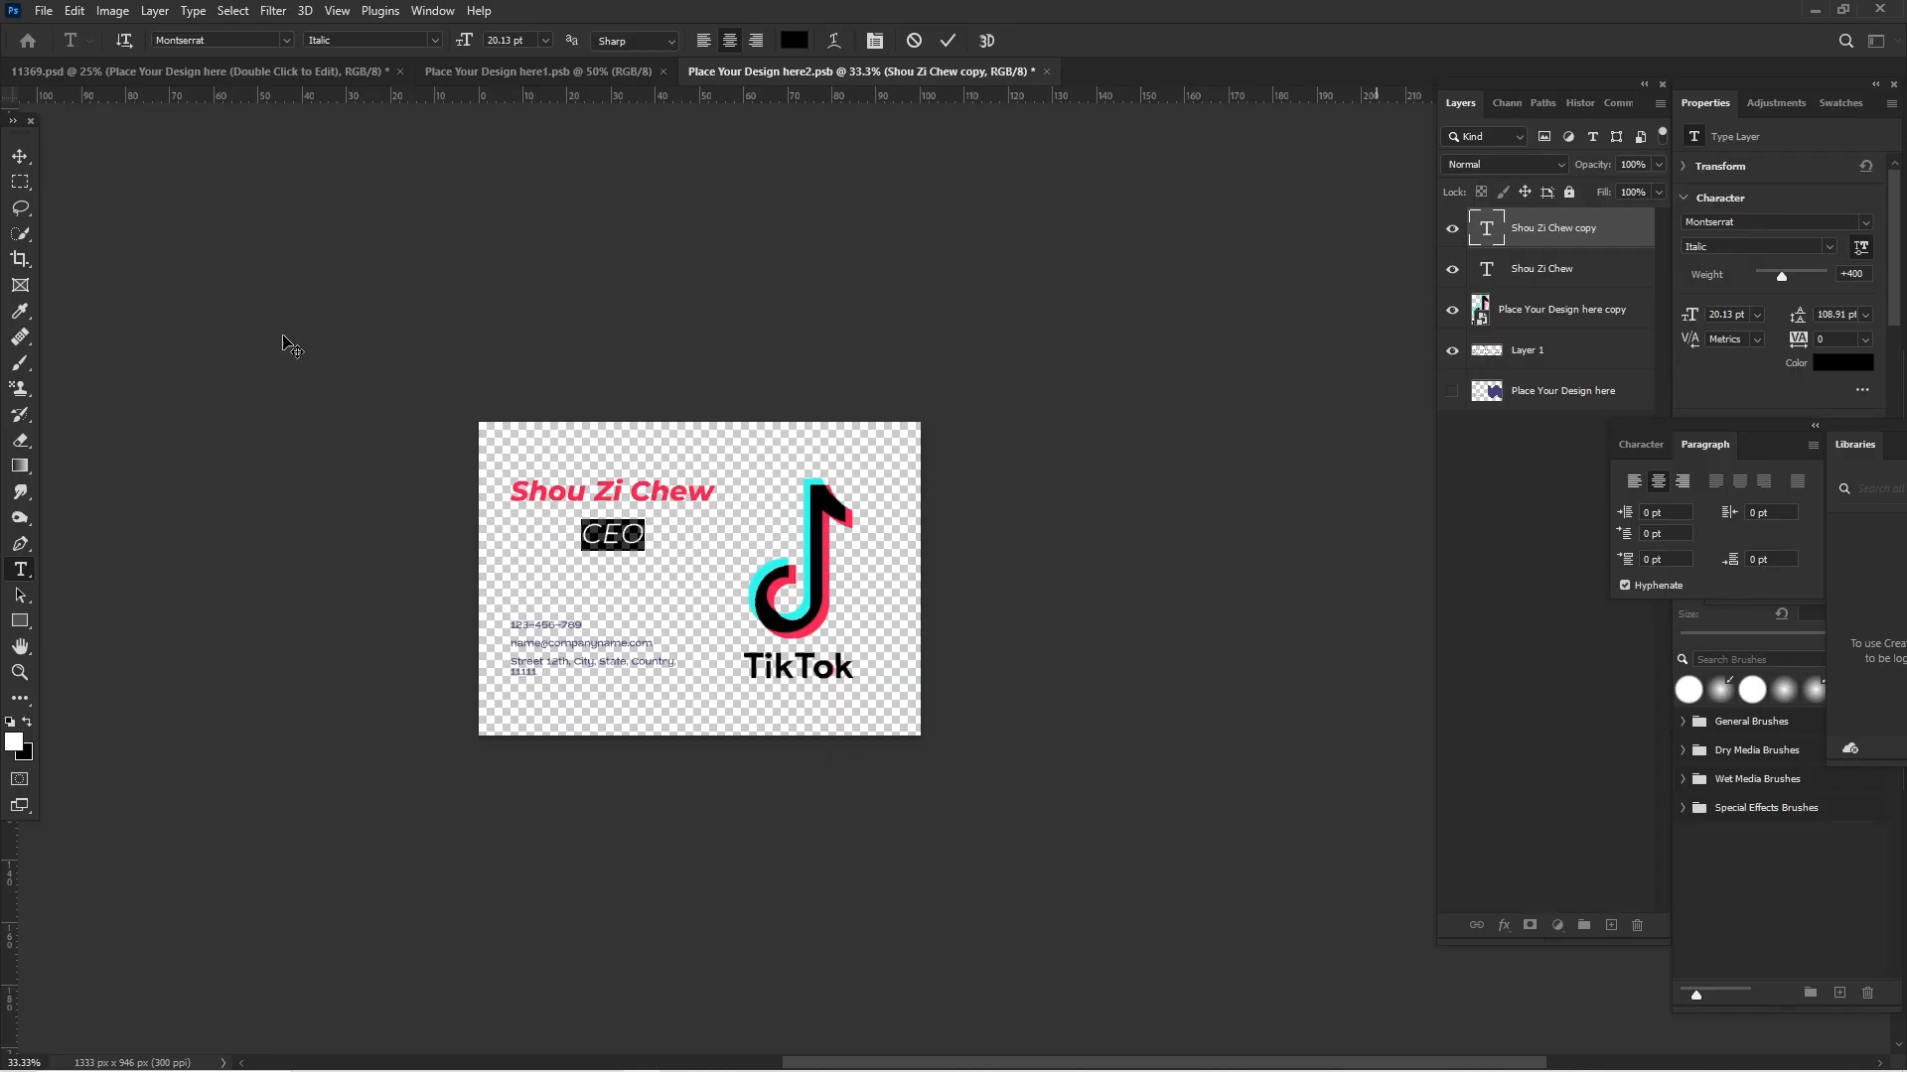
left_click_drag(630, 600, 562, 592)
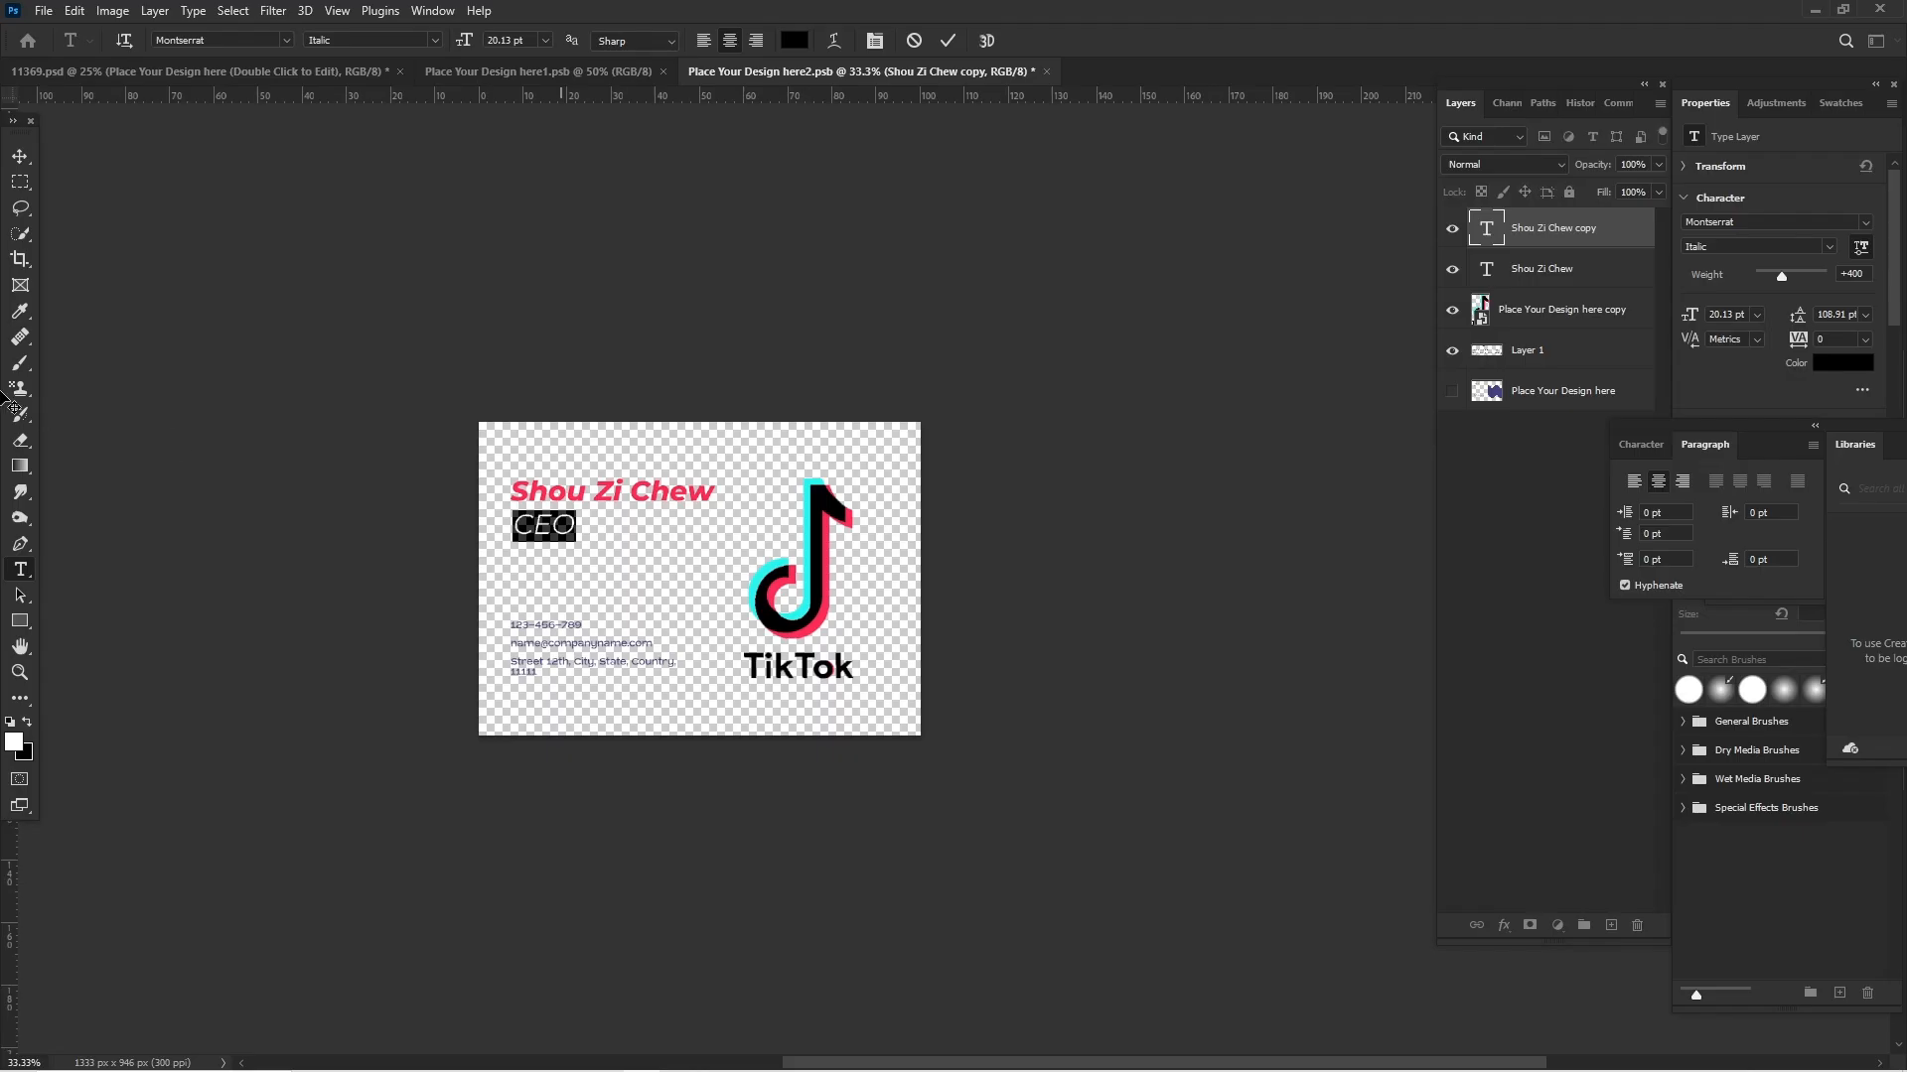
left_click(19, 157)
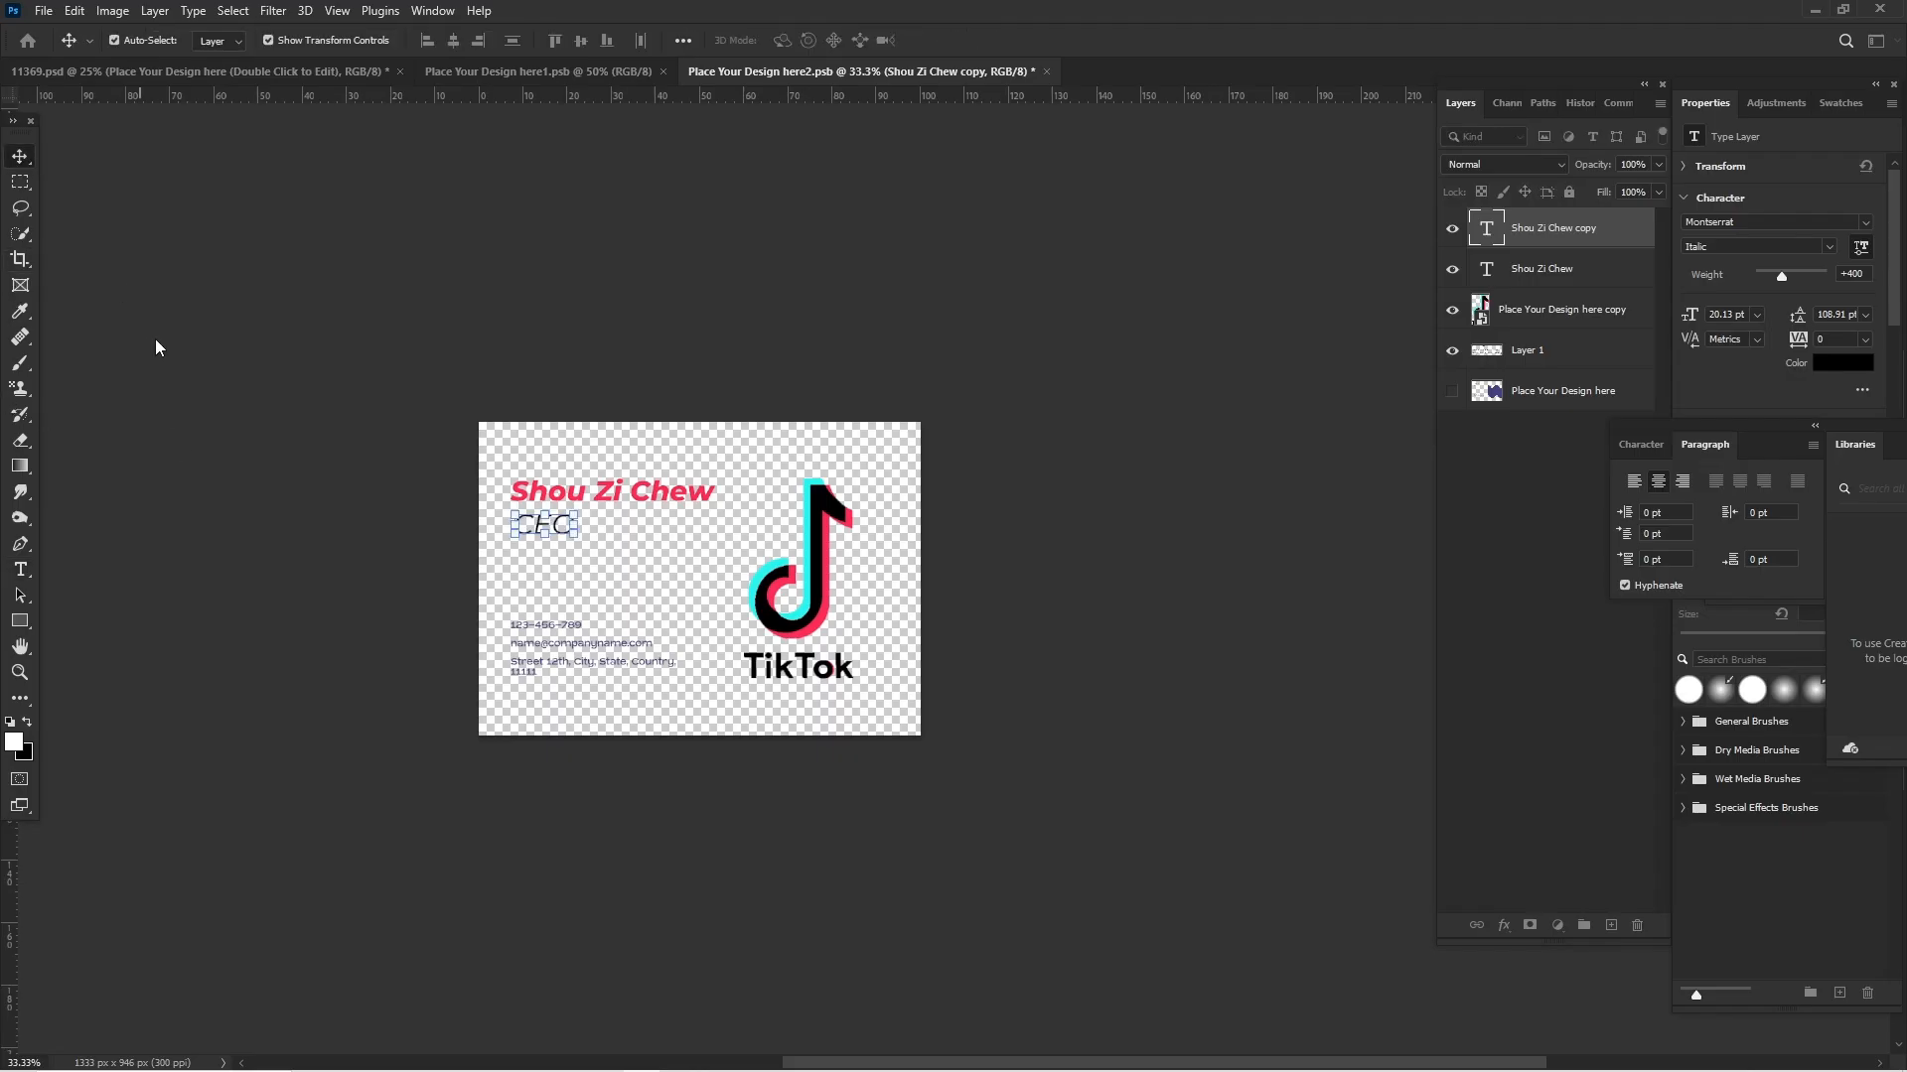
Add a Color Overlay effect to the contact details layer, Layer 1
left_click(573, 653)
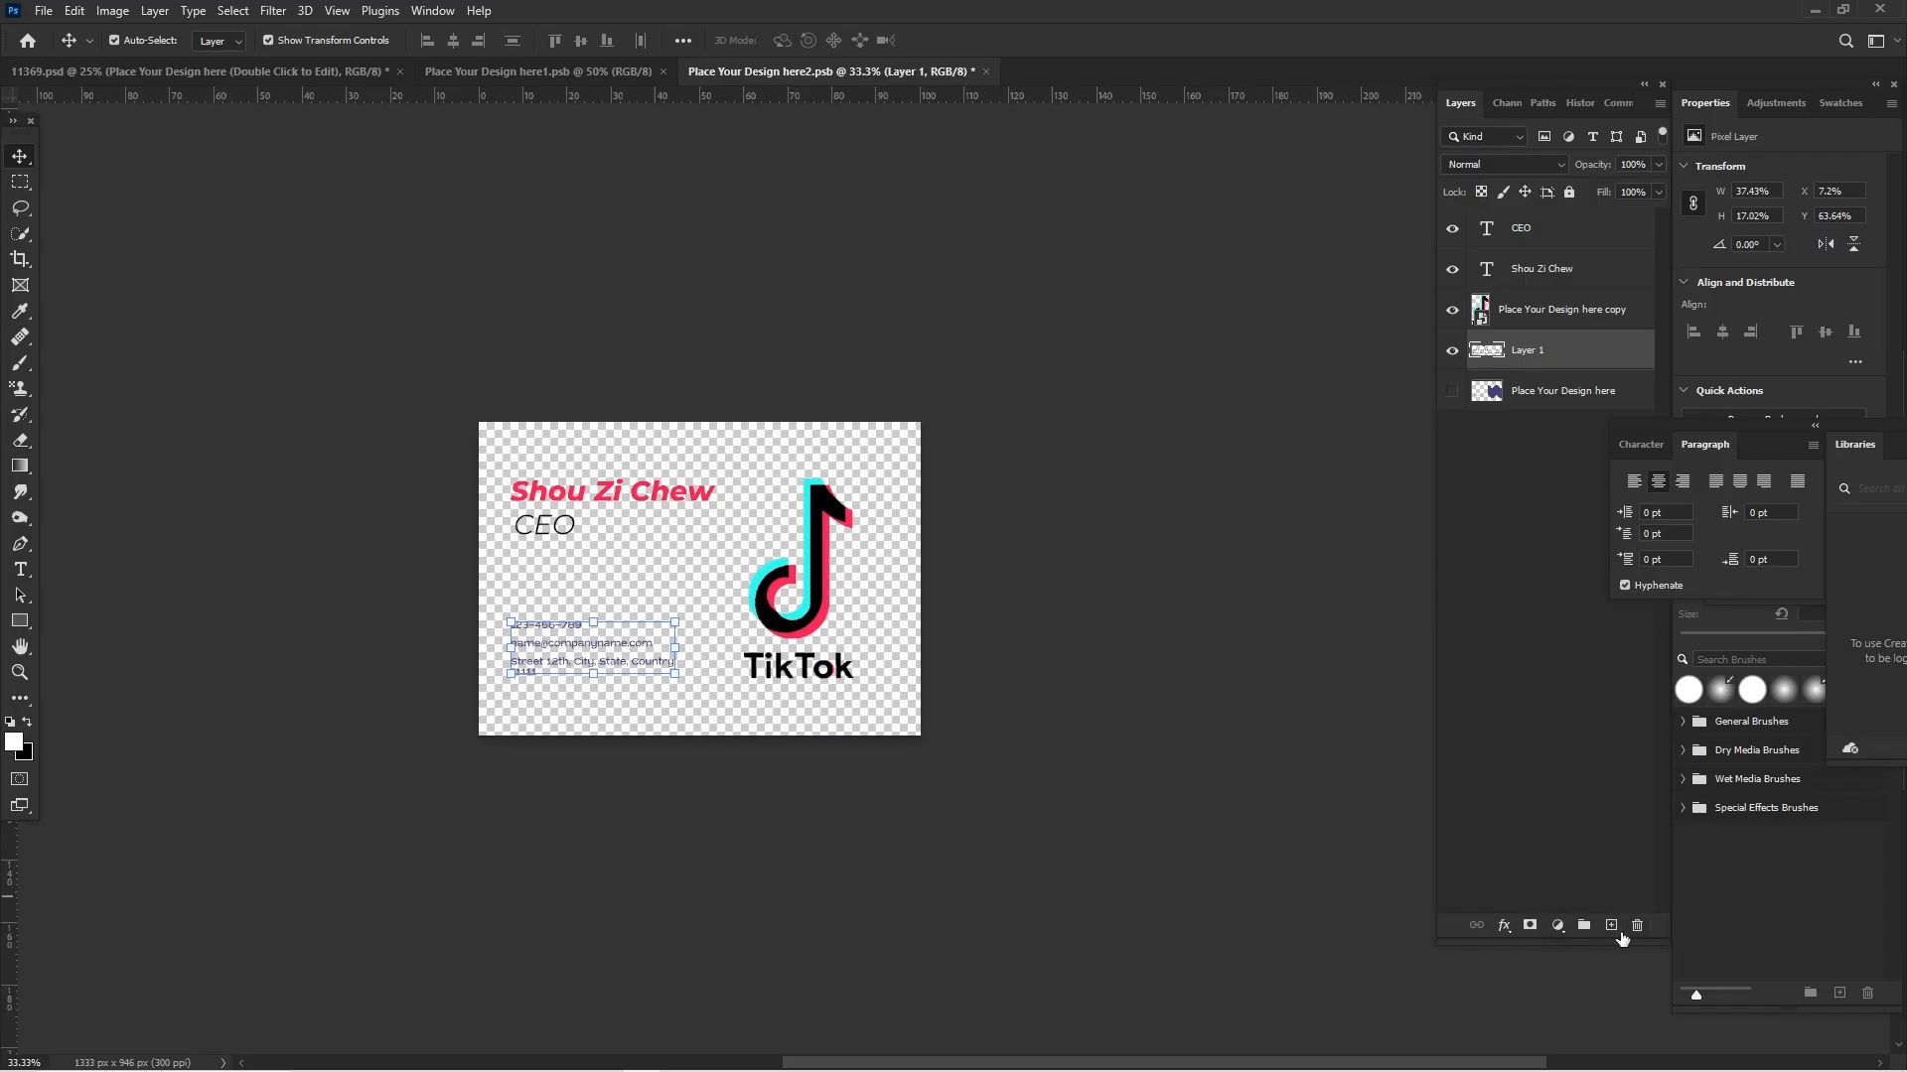
left_click(1506, 930)
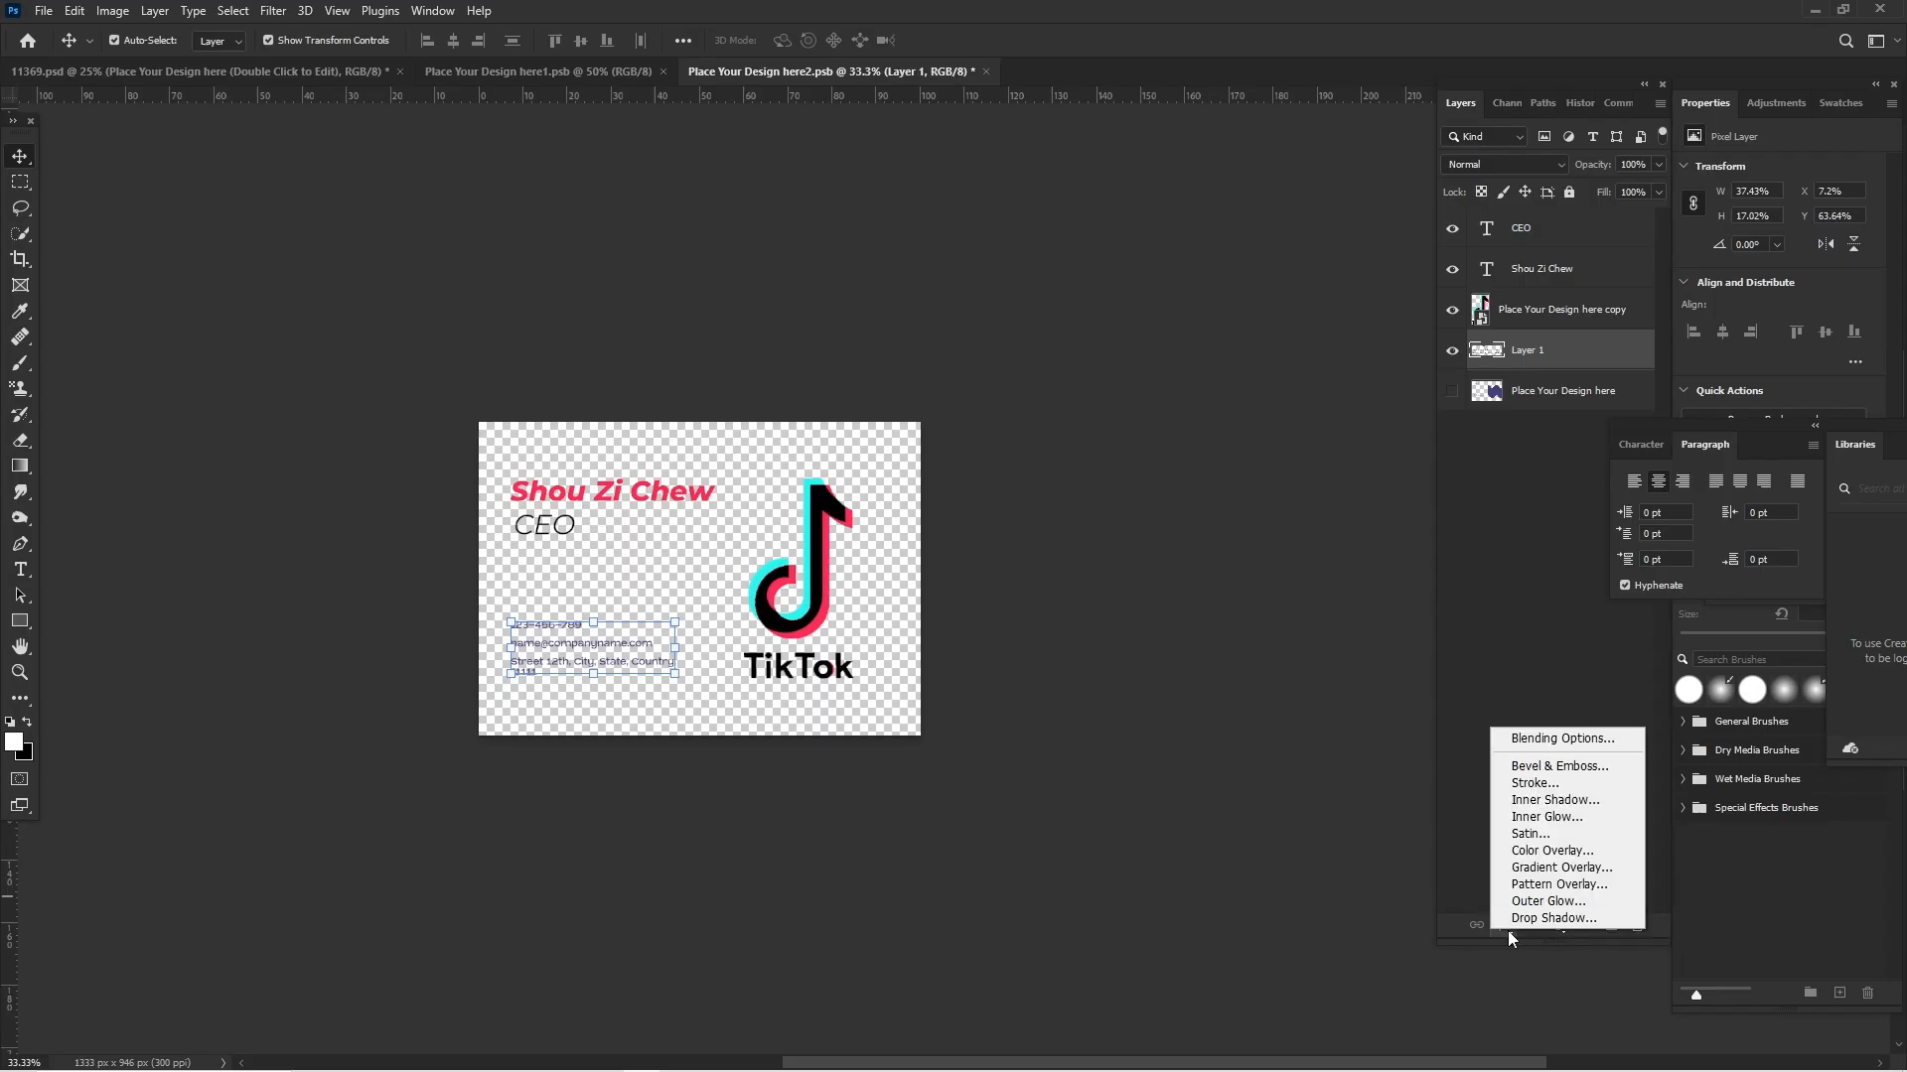
left_click(1528, 849)
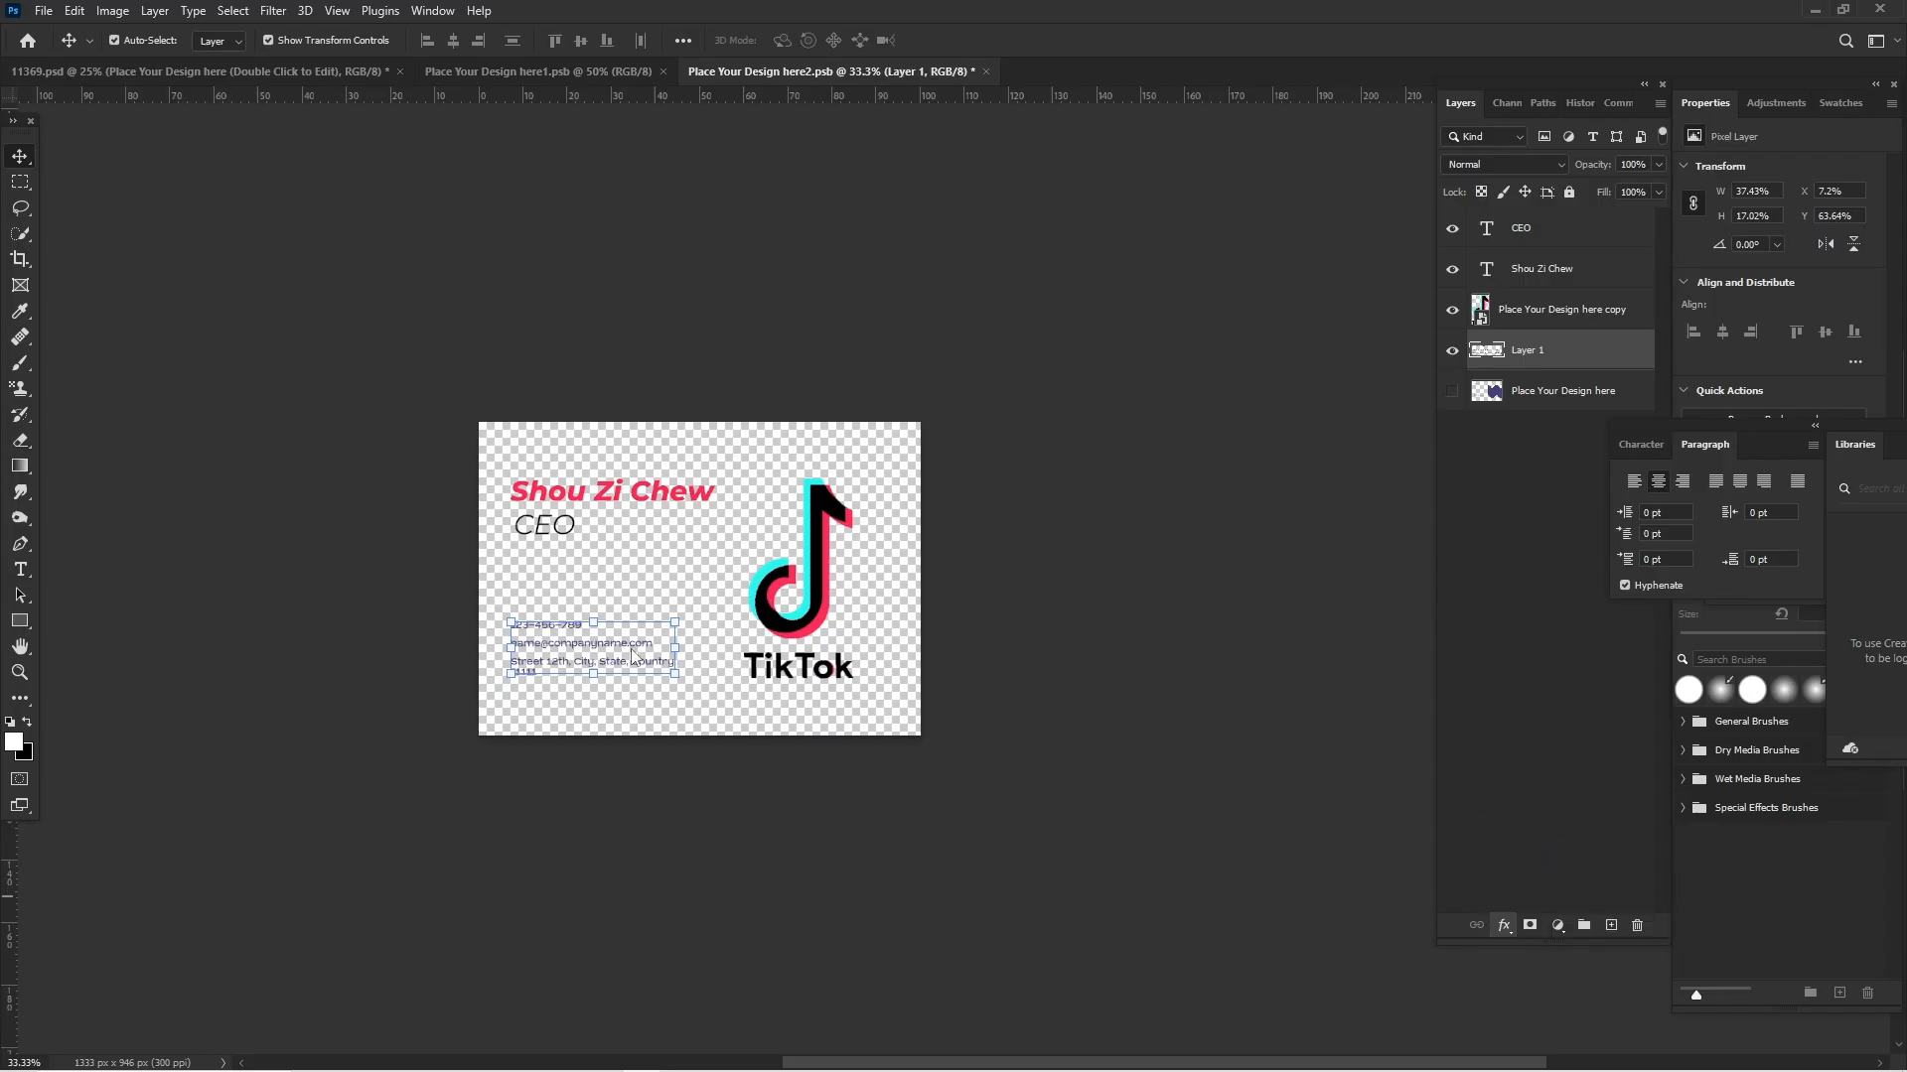
key("ctrl+1")
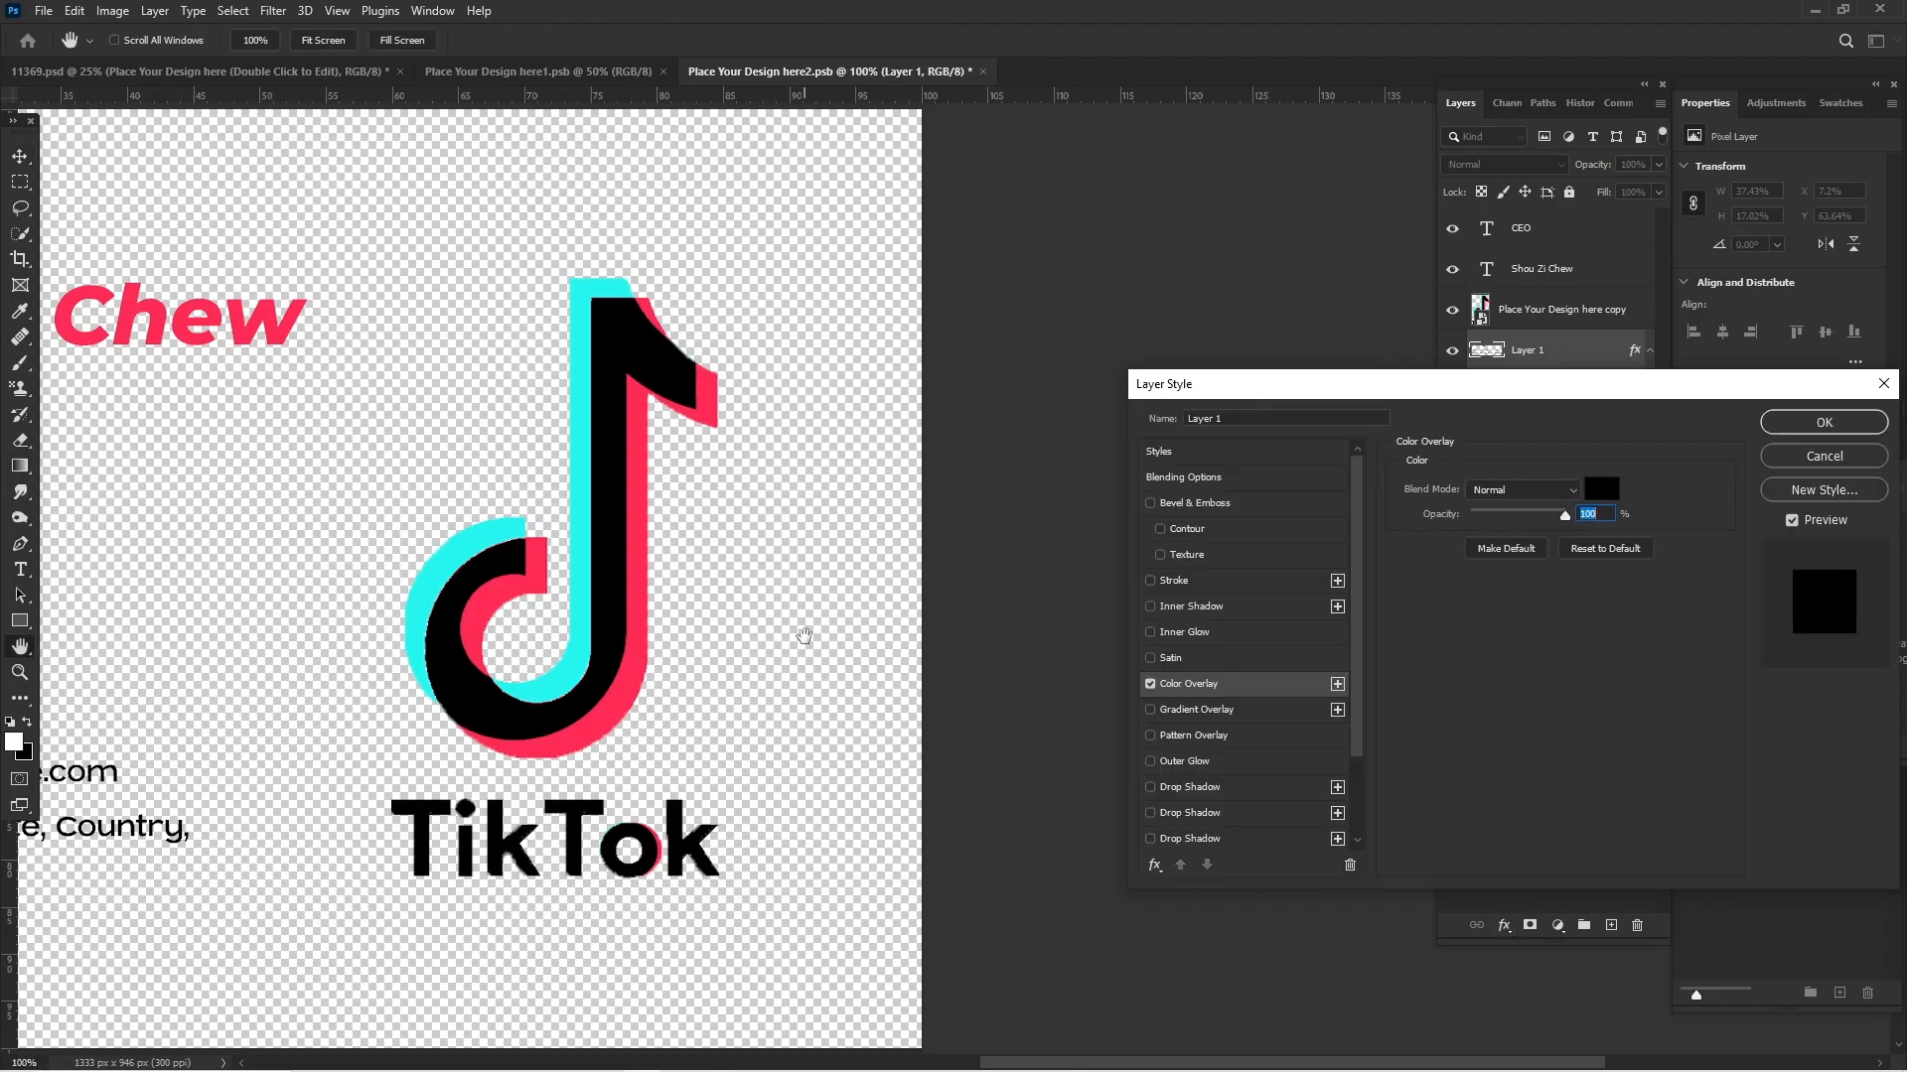
key("ctrl+minus")
key("ctrl+minus")
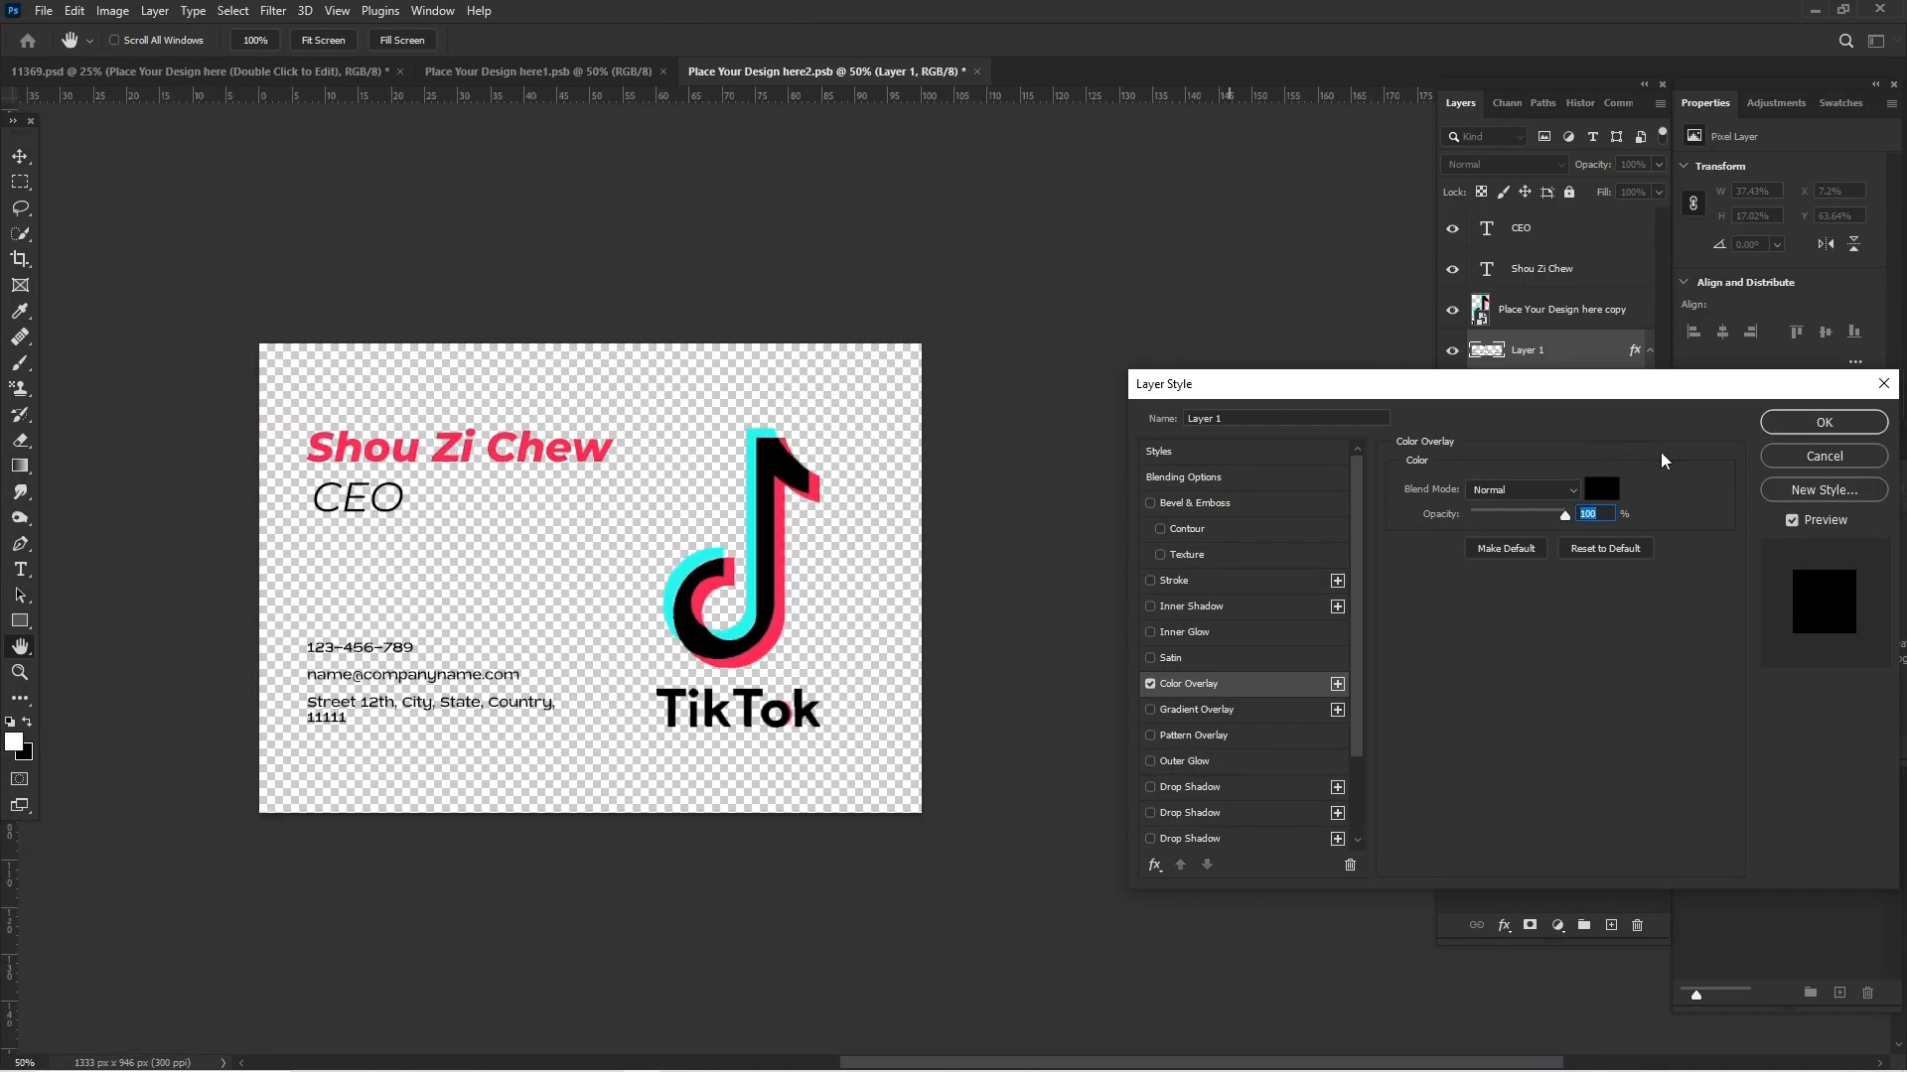
Compare the logo's cyan and pink-red as overlay colors, apply black 000000 sampled from the logo, and save the smart object
left_click(1601, 489)
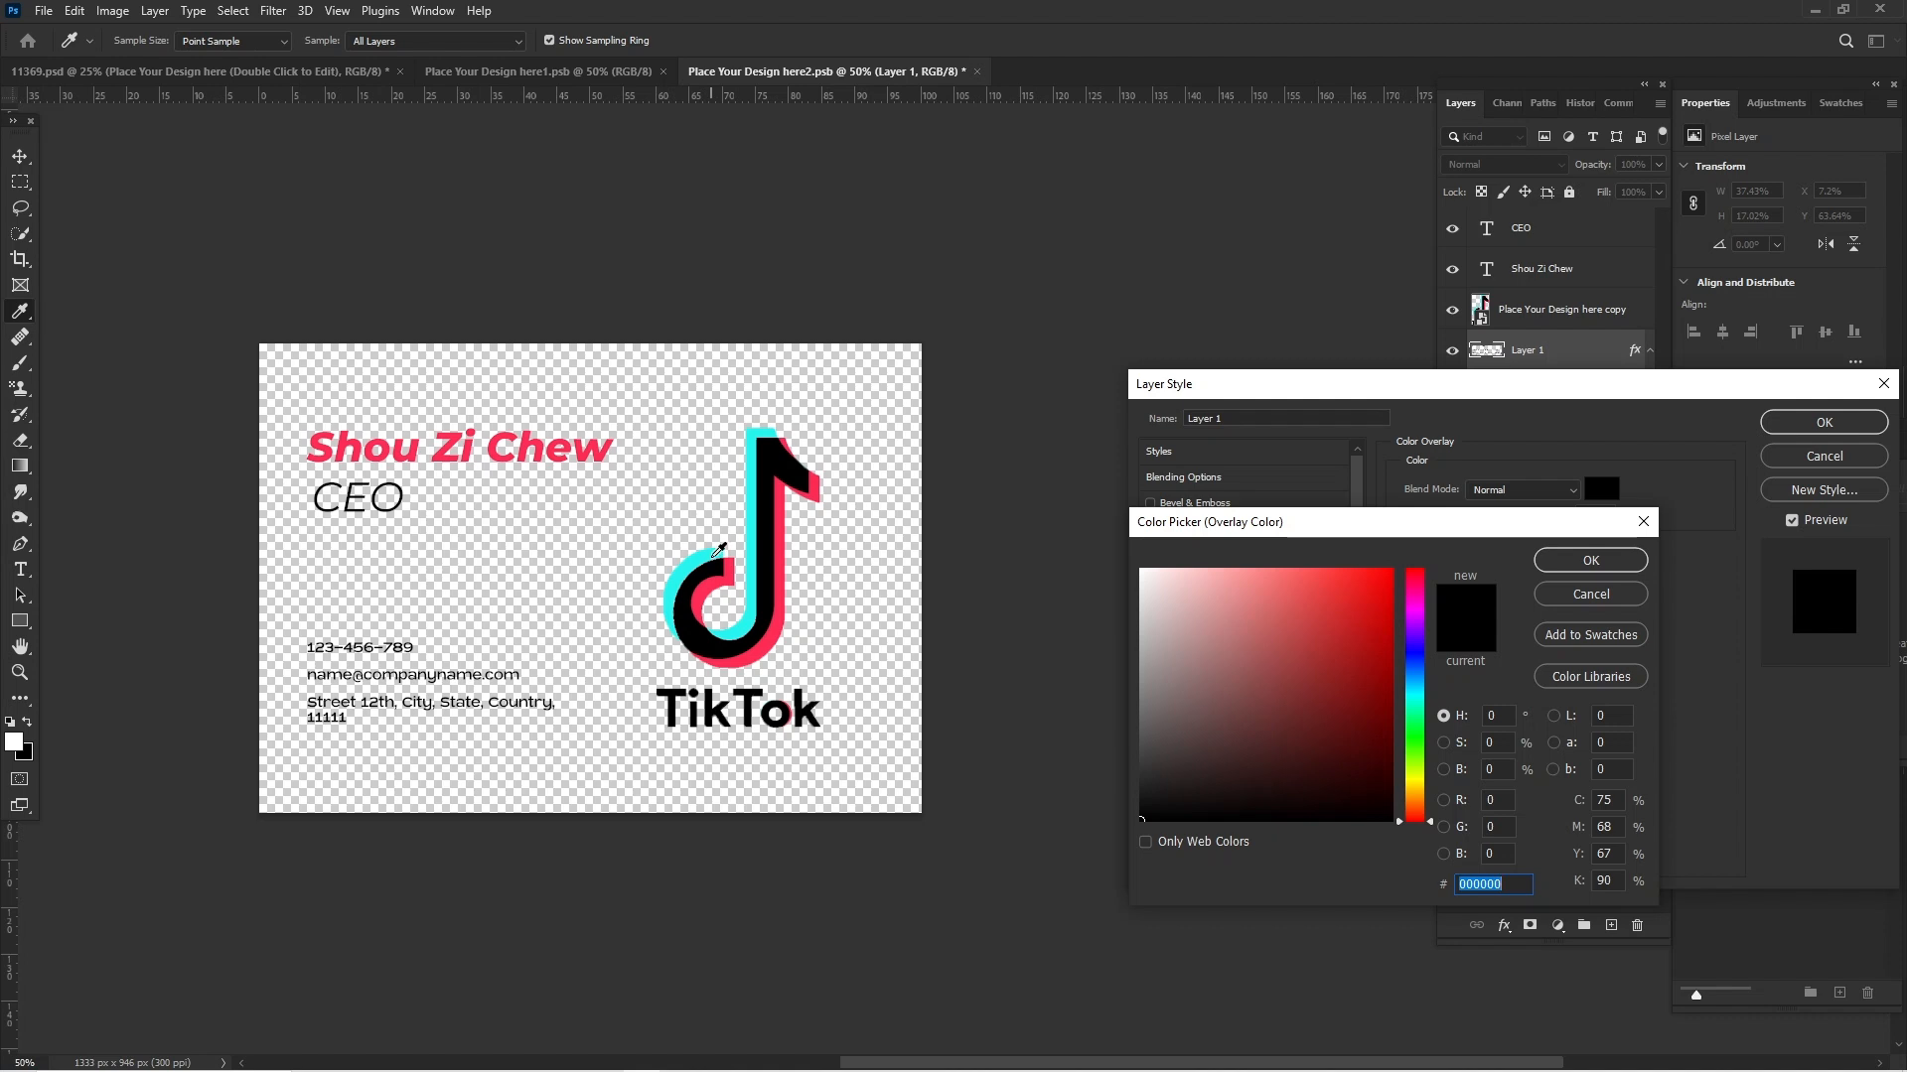
left_click(718, 557)
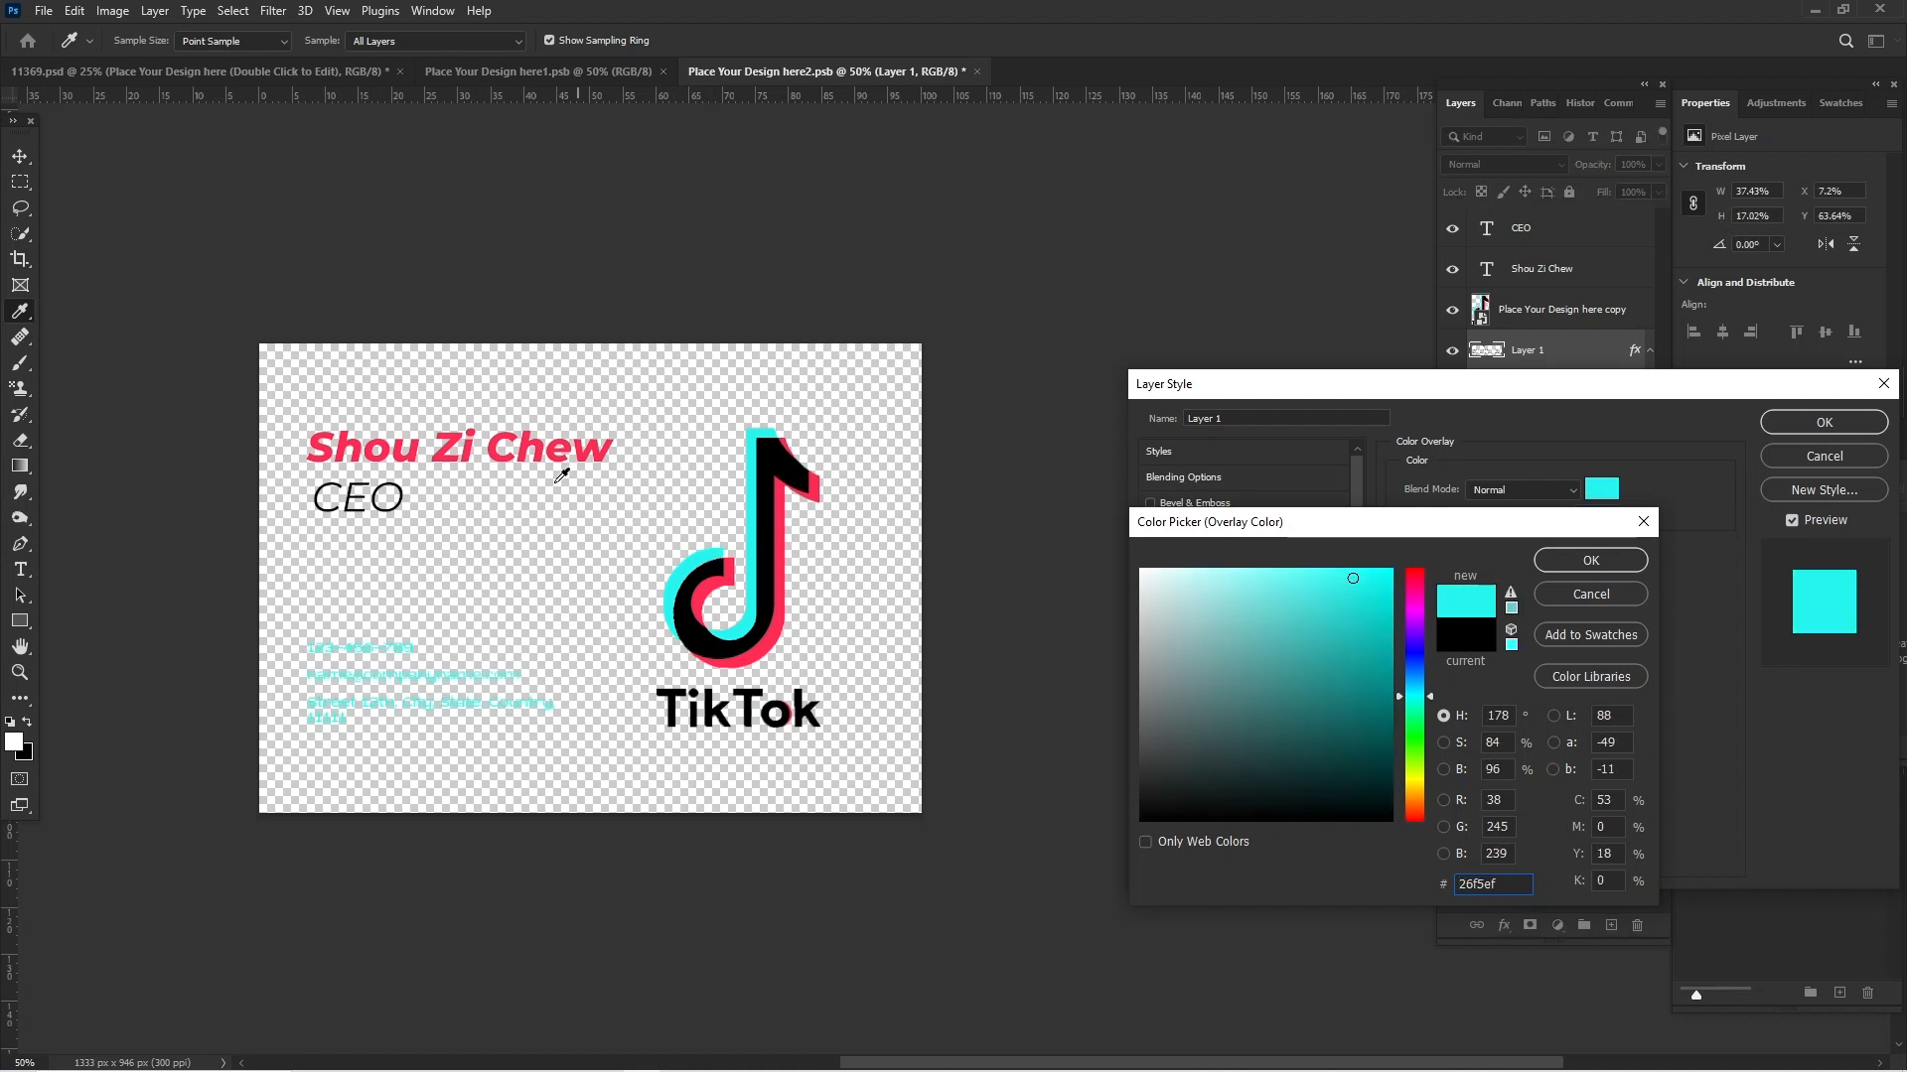
left_click(499, 443)
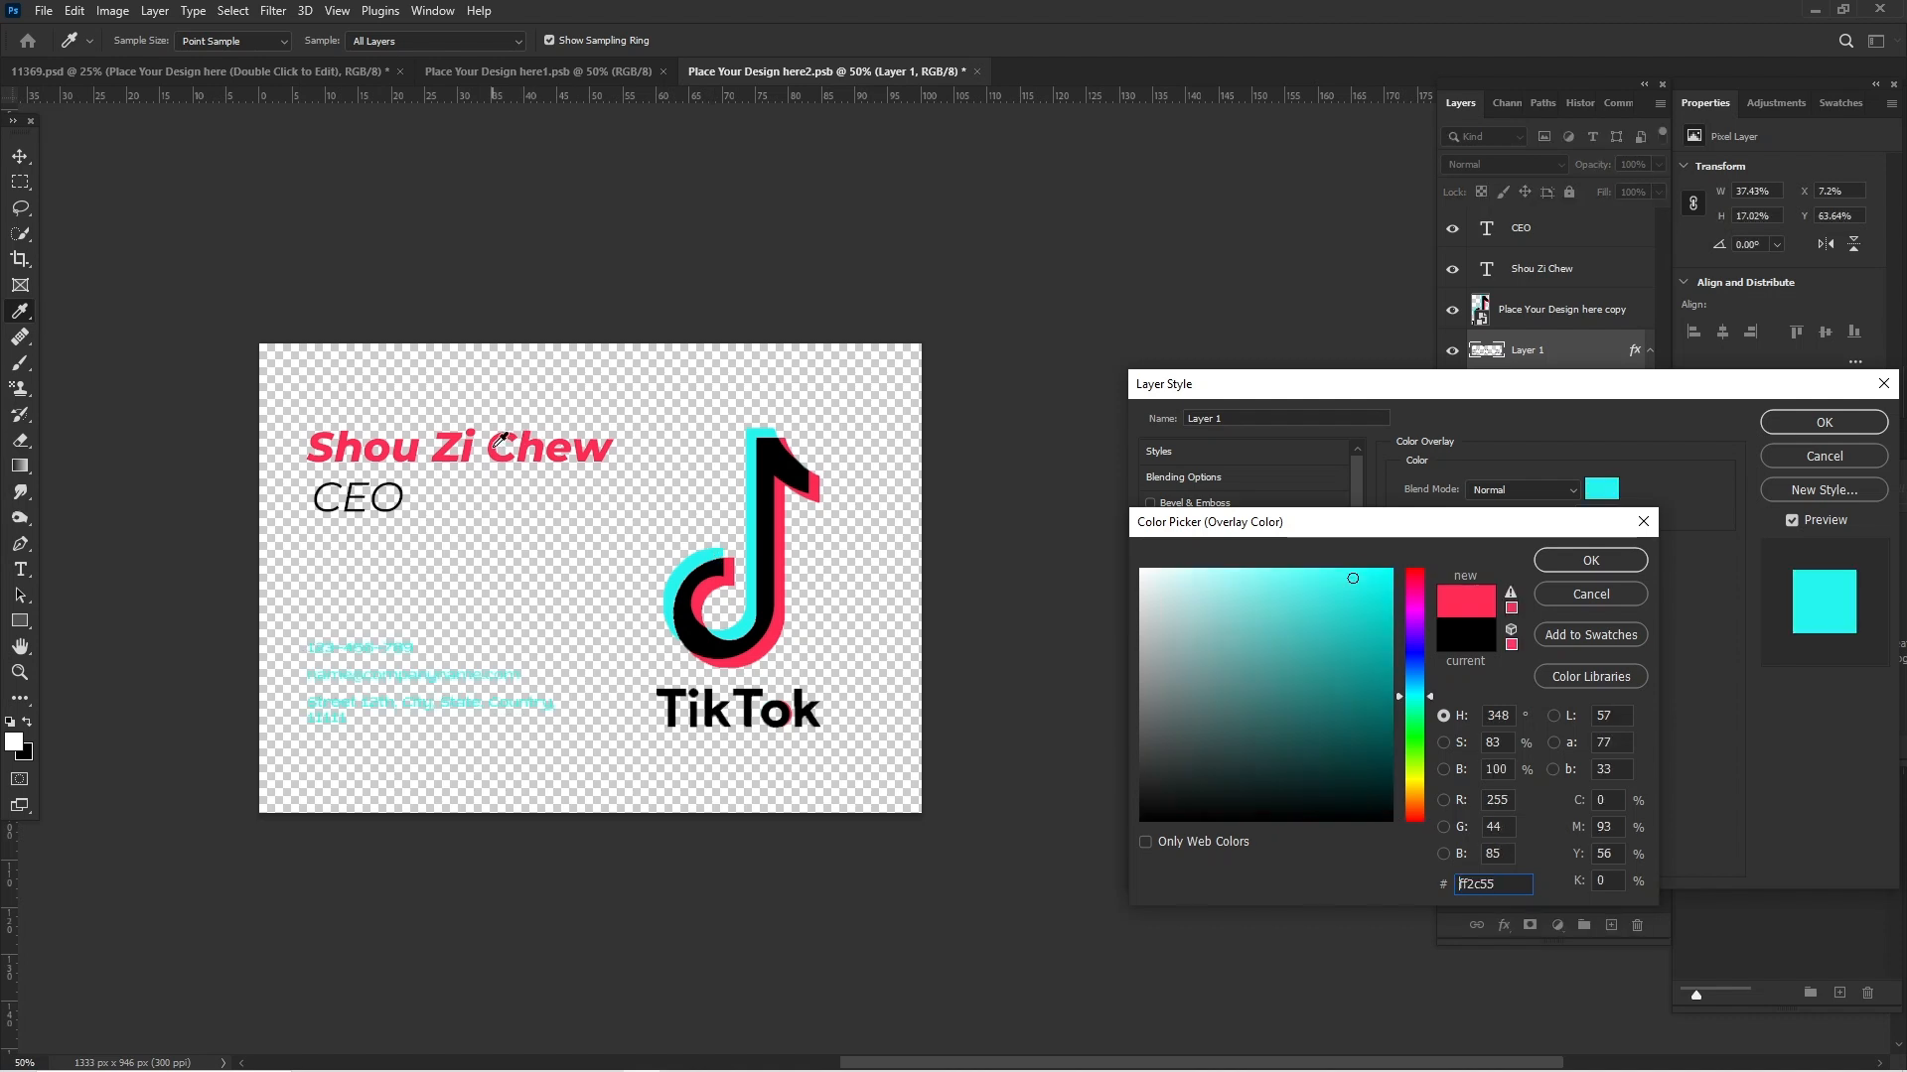
left_click(703, 645)
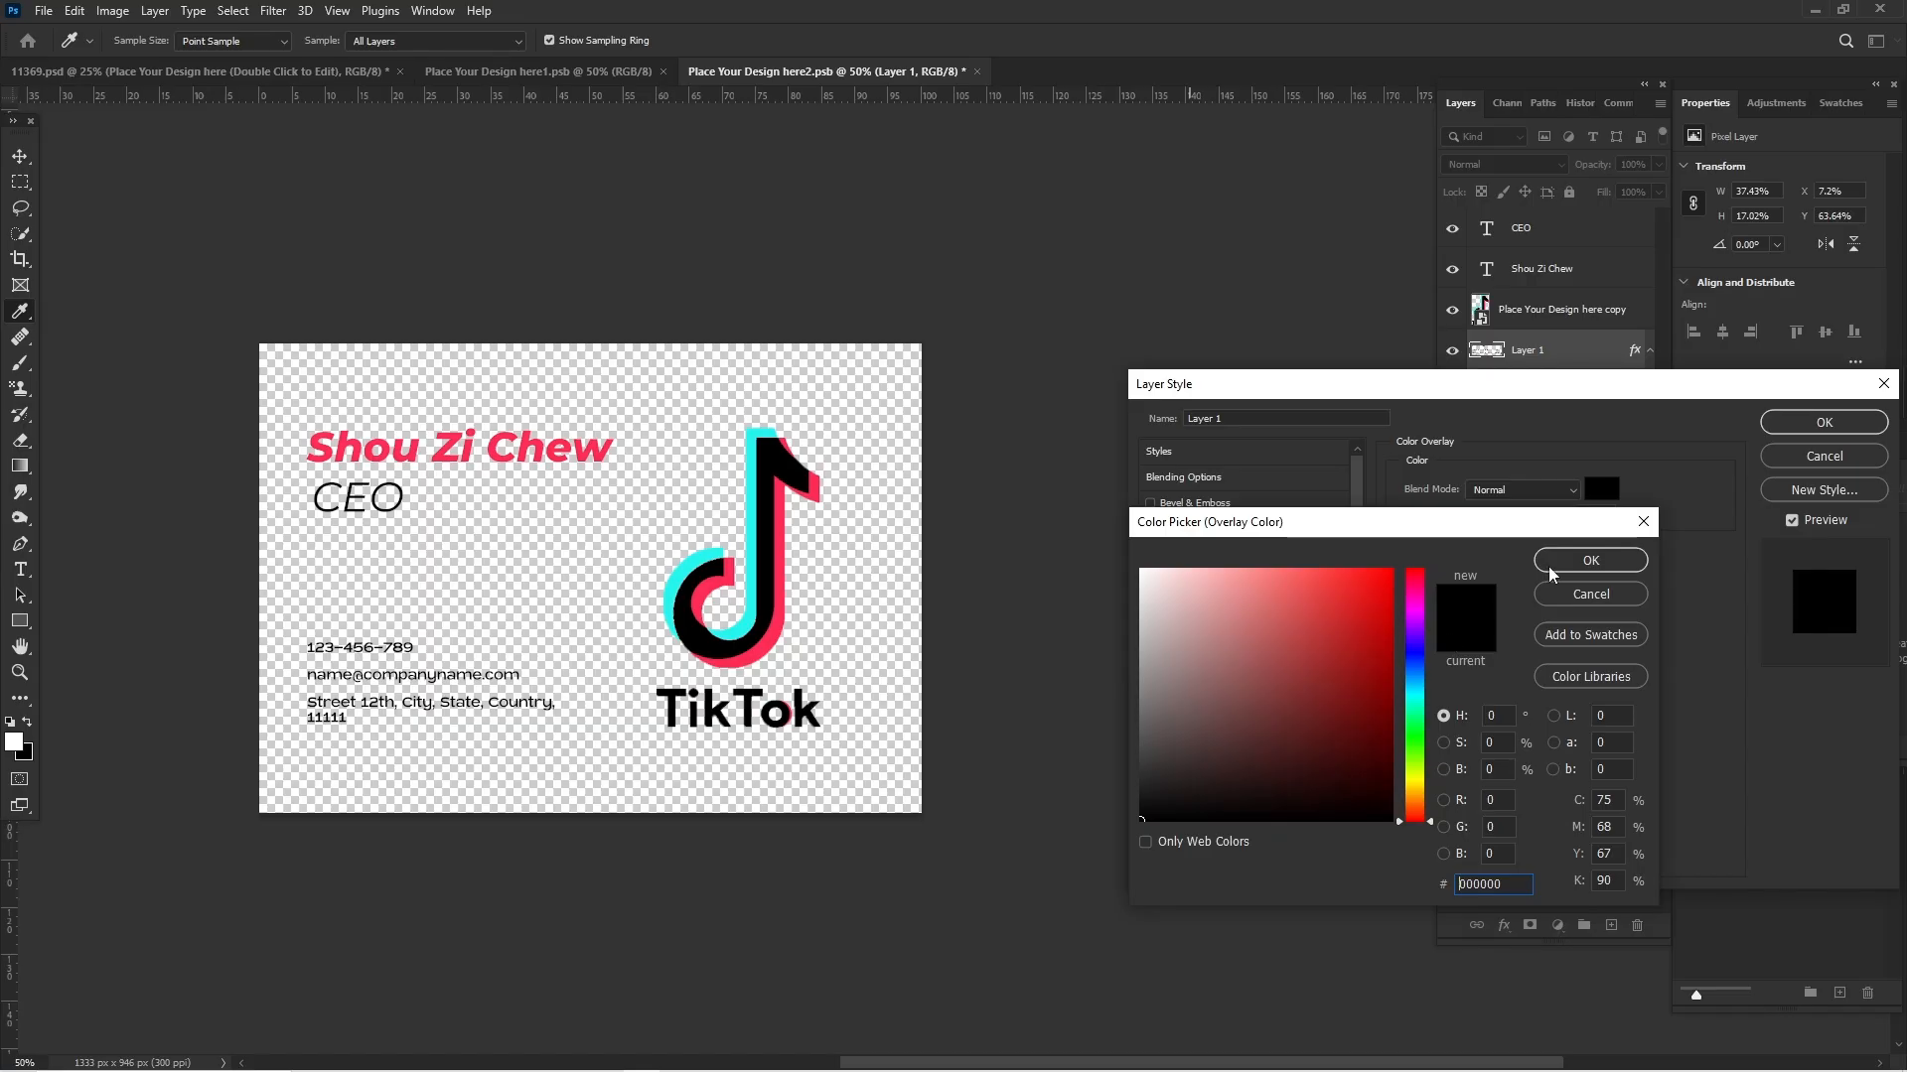
left_click(1477, 636)
left_click(1590, 559)
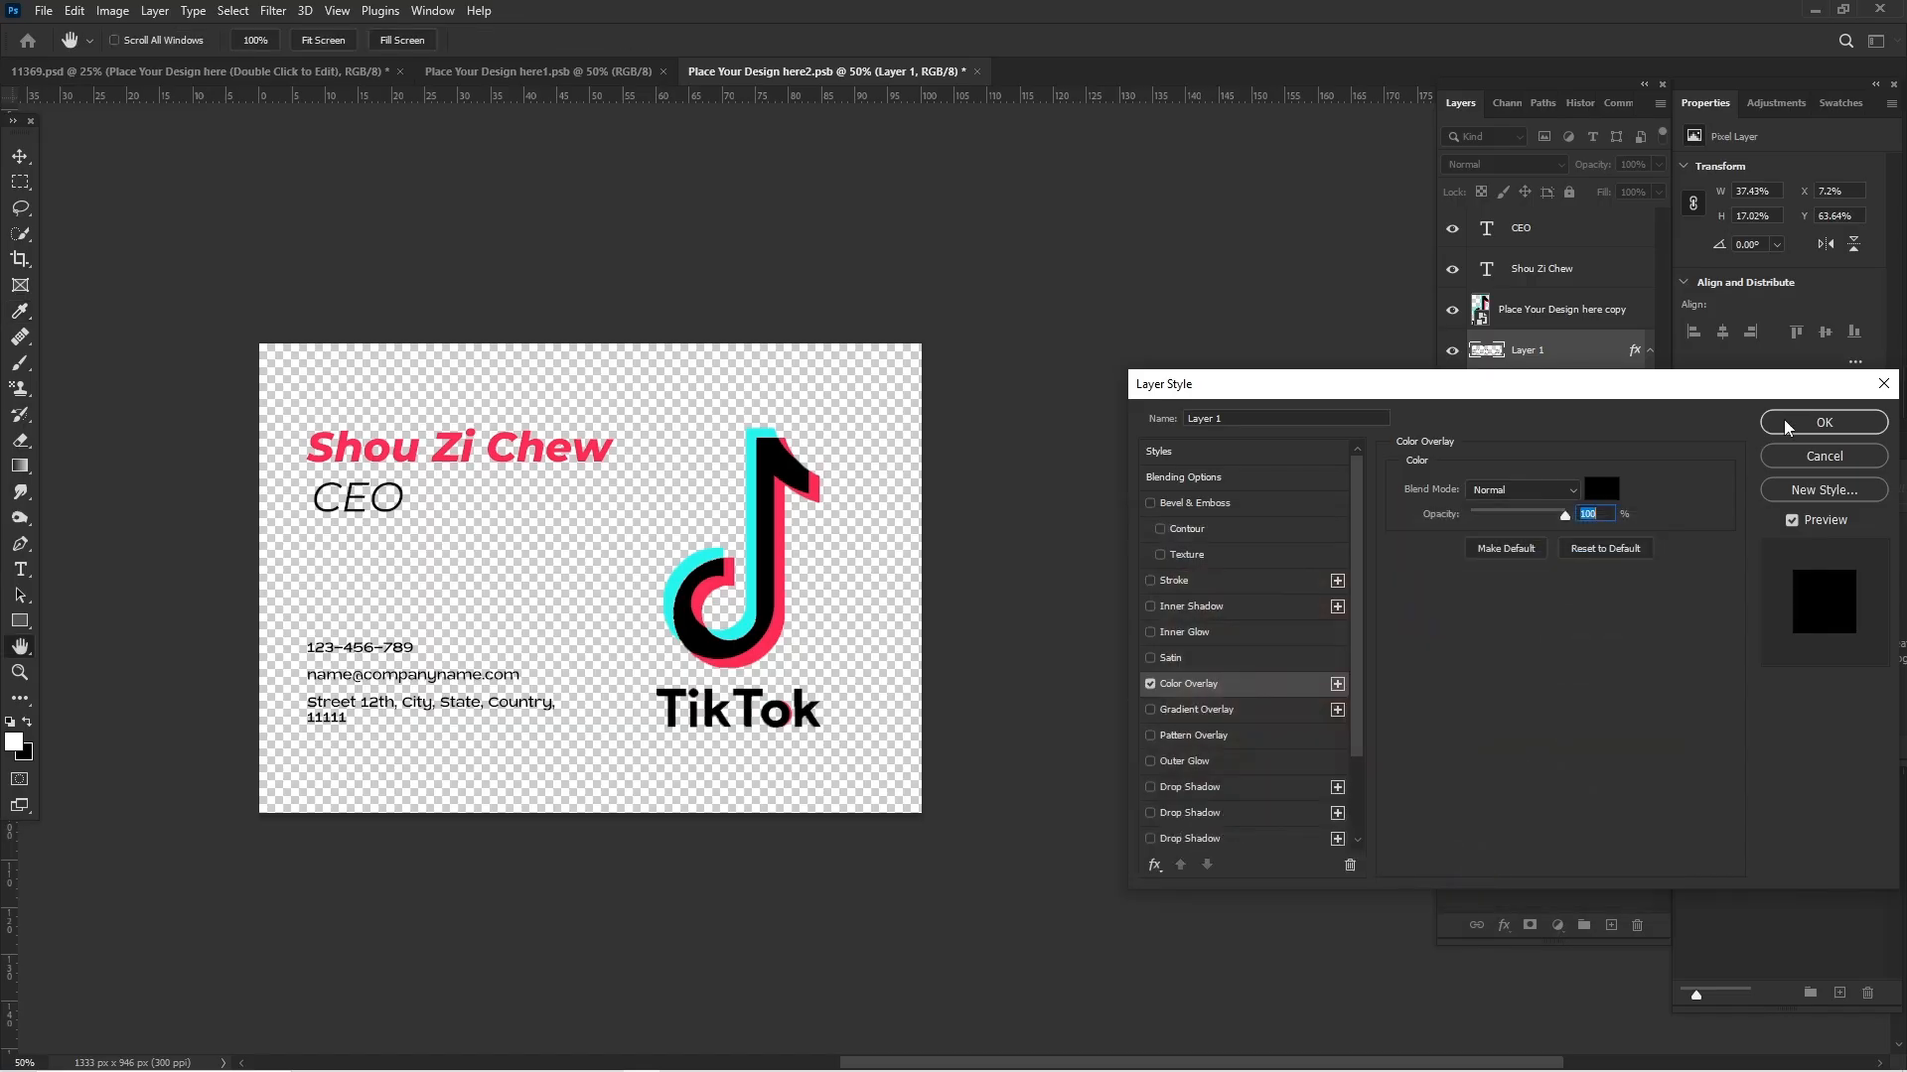
left_click(1798, 419)
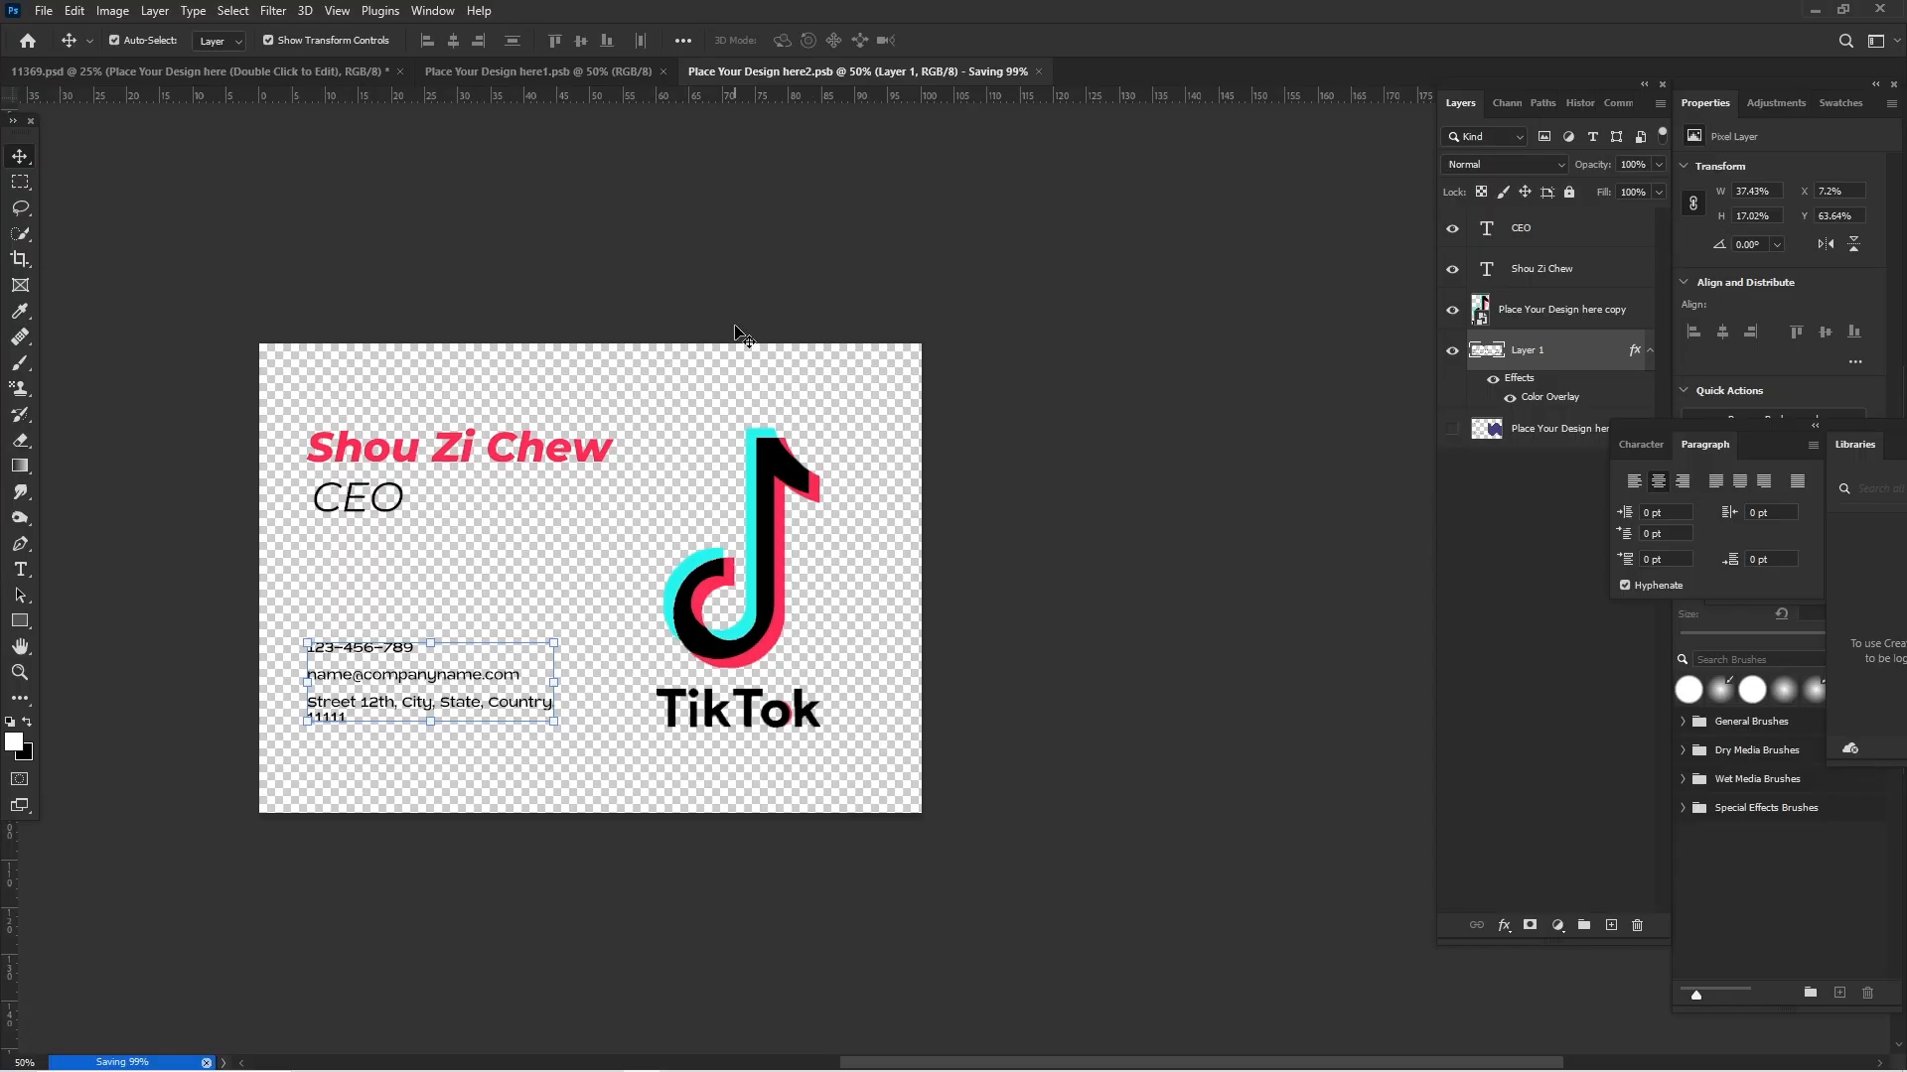
Return to the 11369.psd mockup and examine the updated upright card among the surrounding cards
left_click(290, 73)
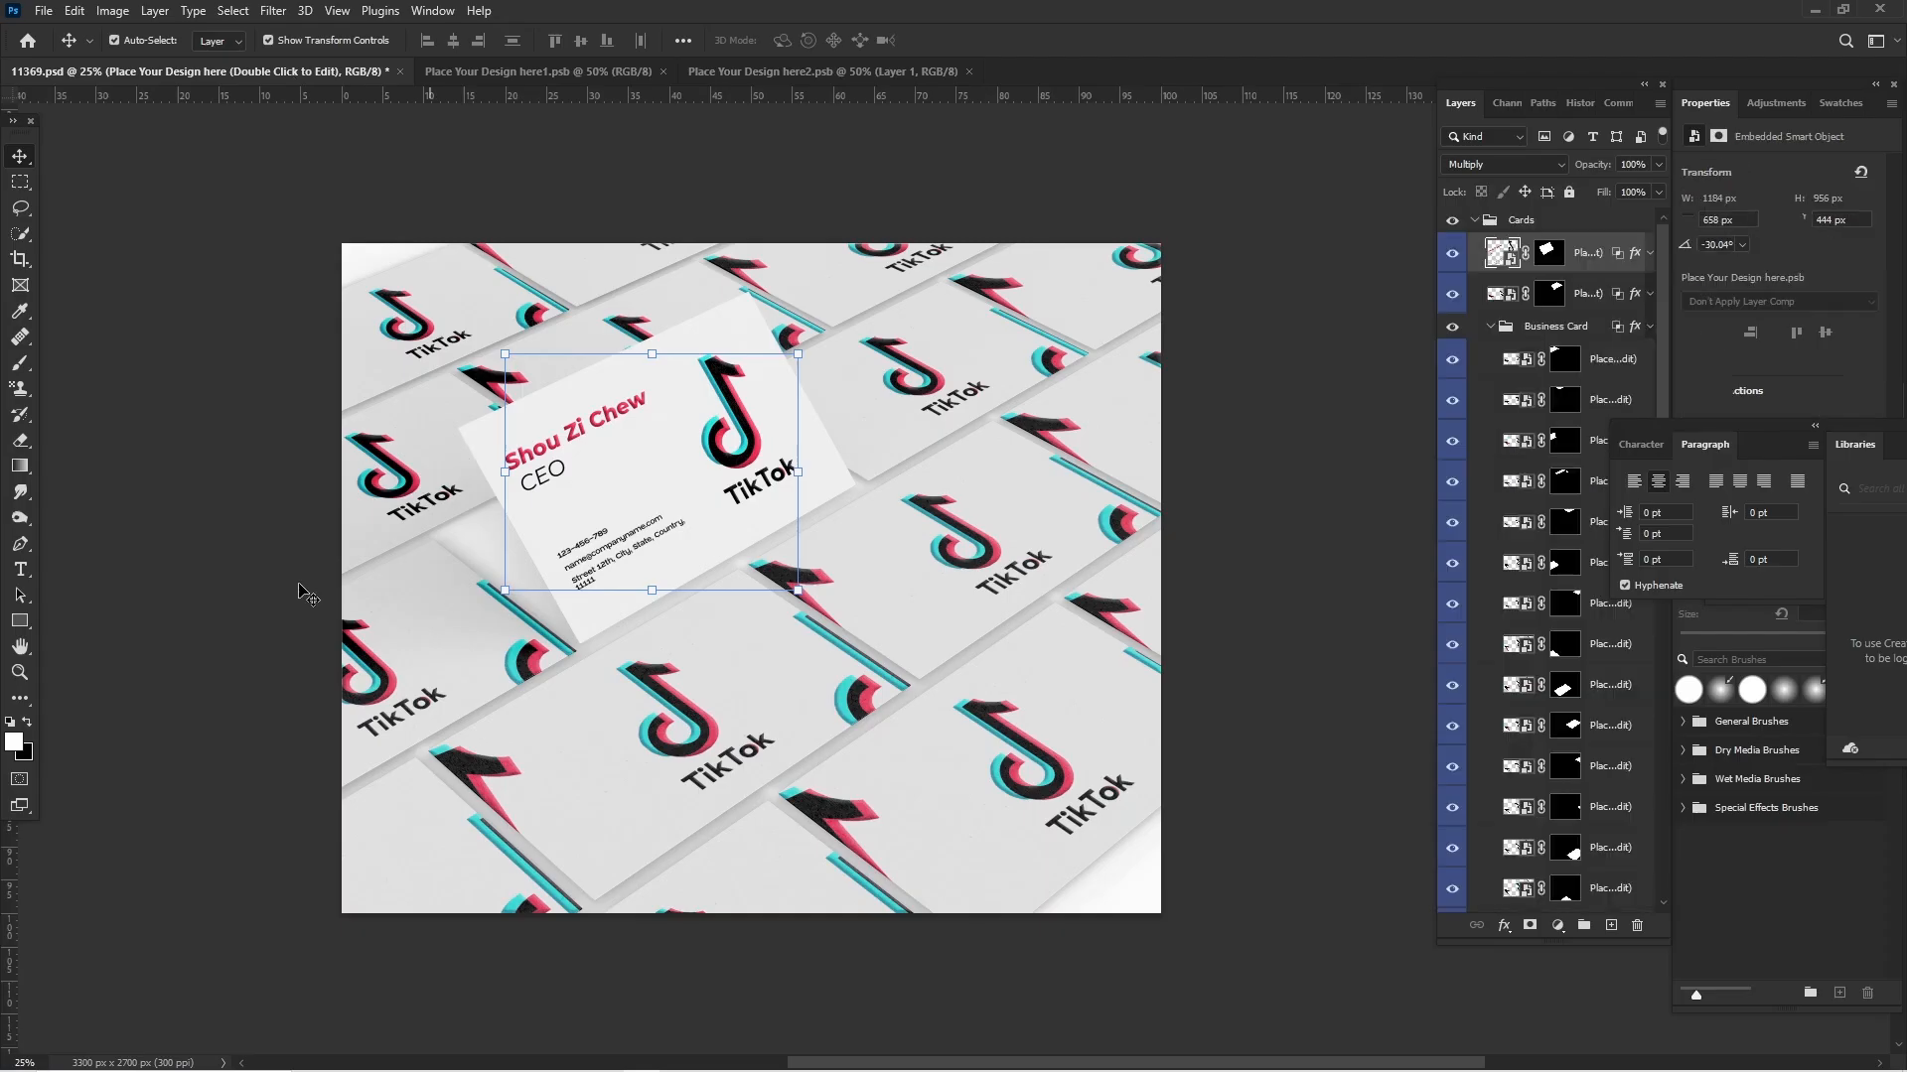
key("ctrl+minus")
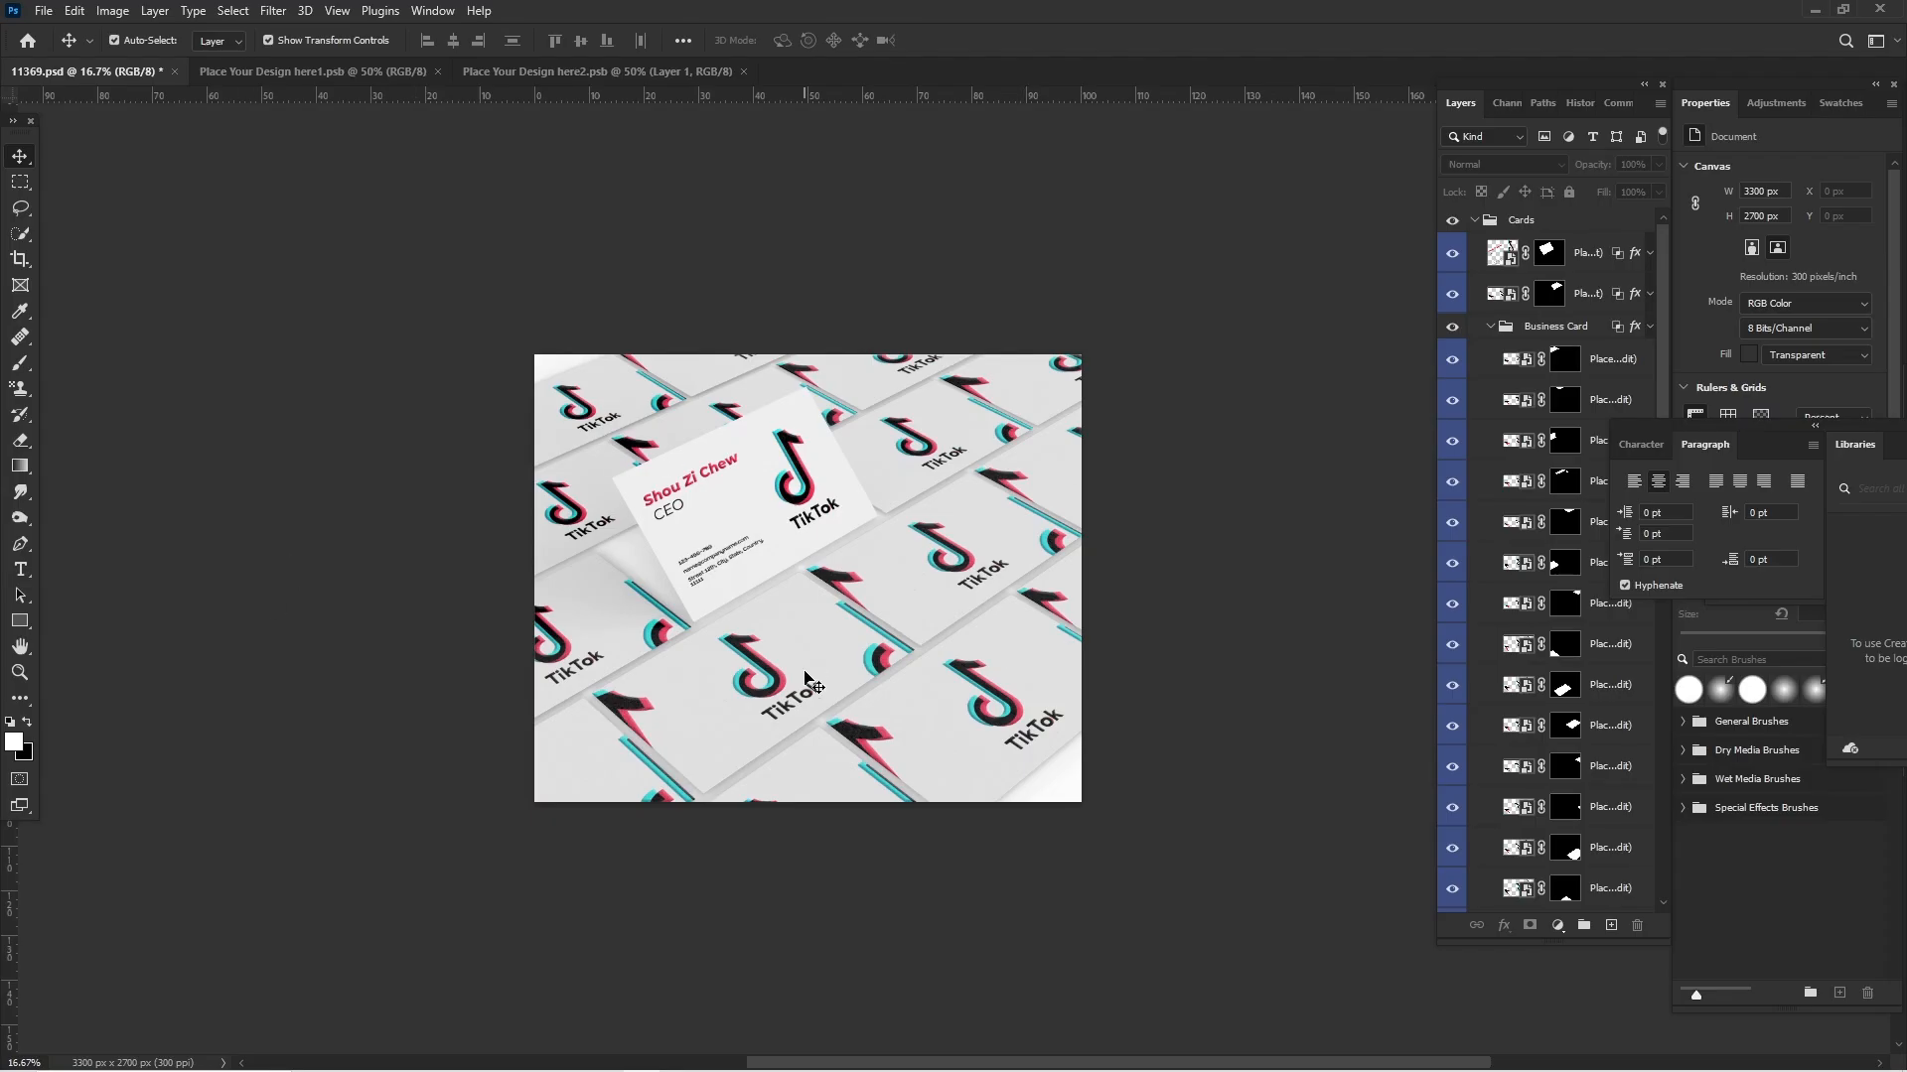
key("ctrl+plus")
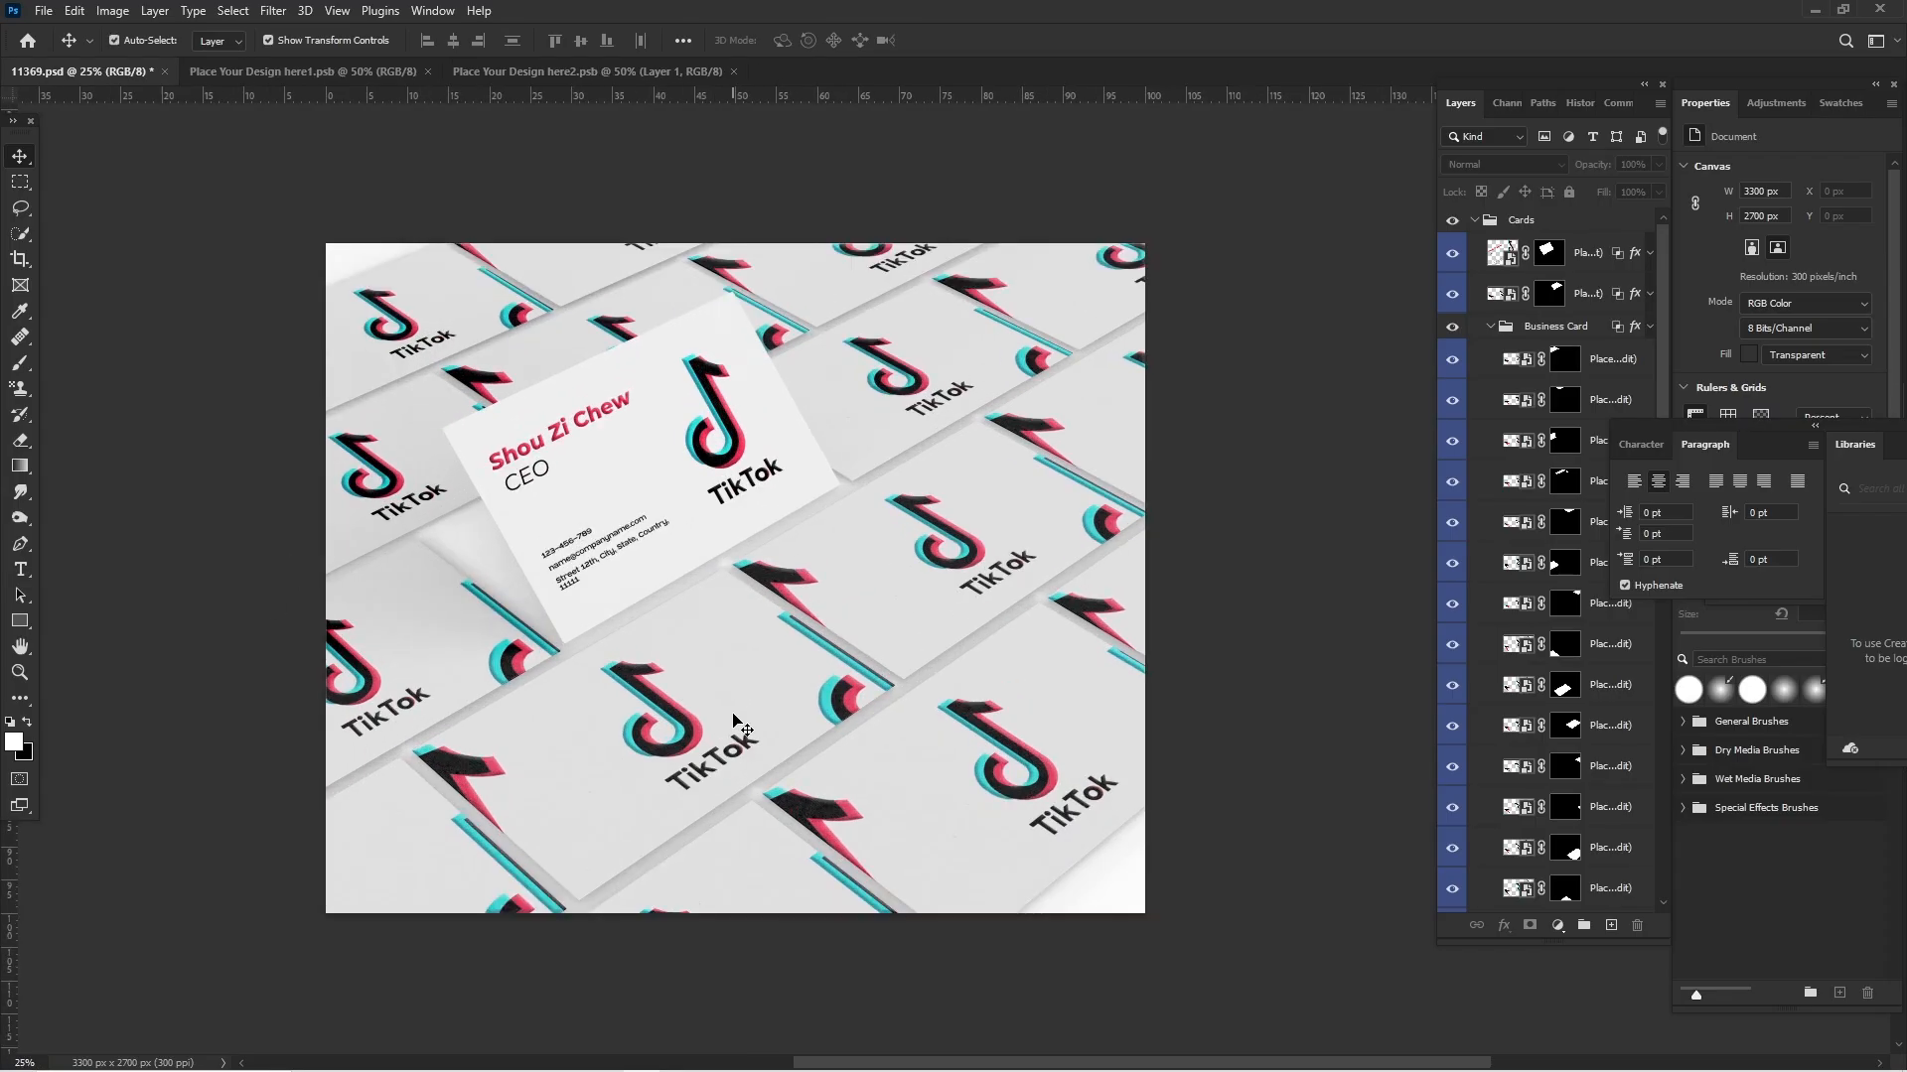